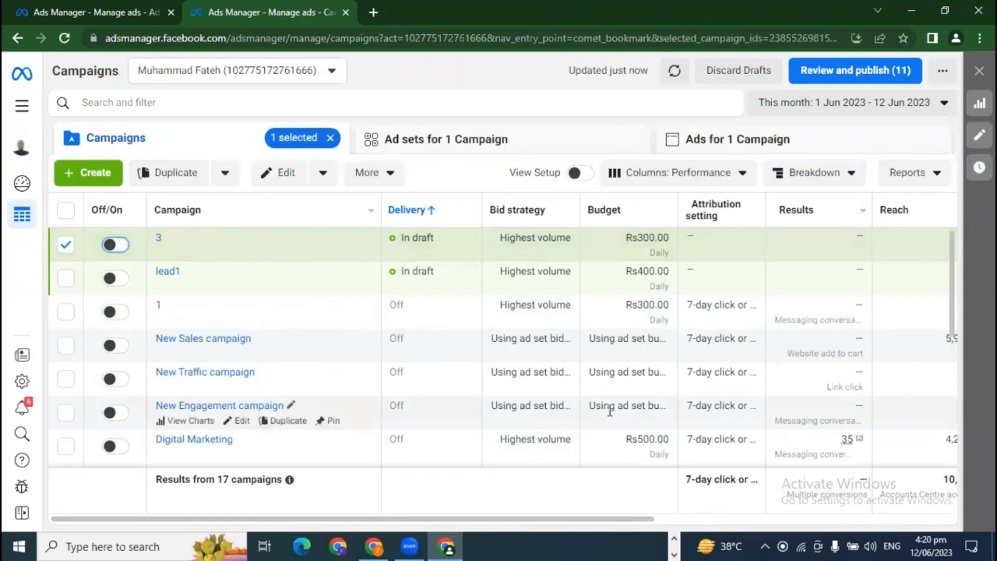
scroll(587, 413, down, 2)
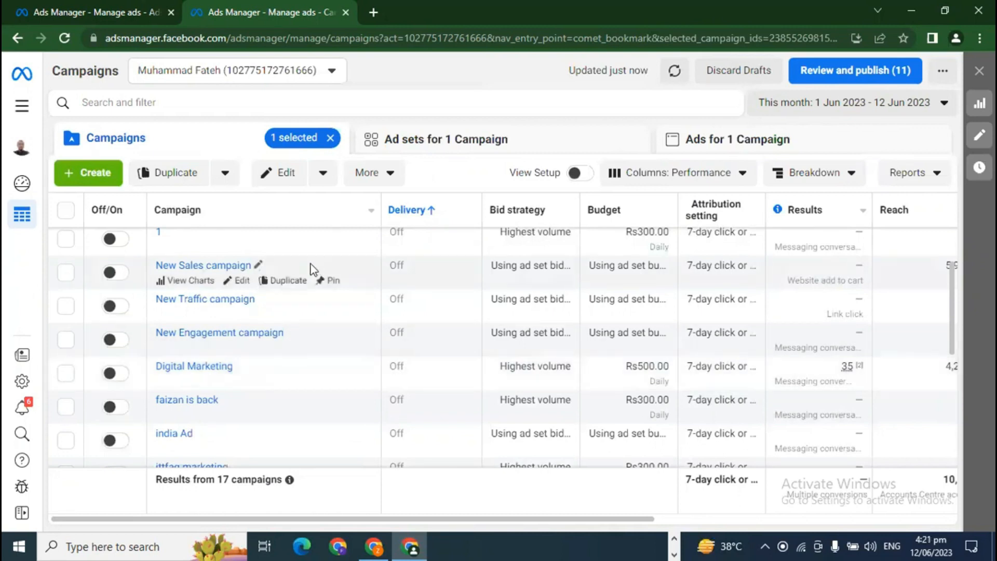
click(211, 70)
click(207, 69)
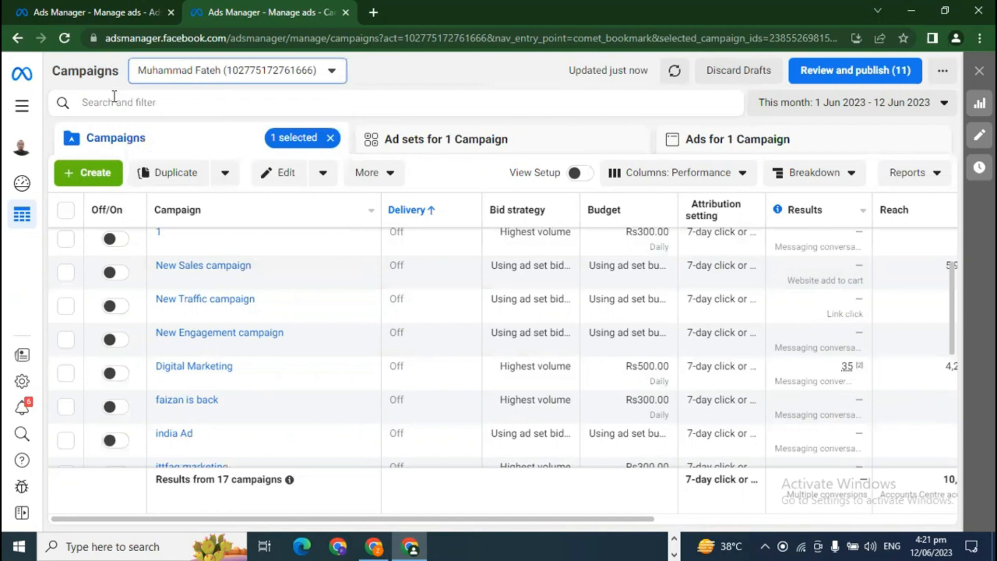
- Open Events Manager and view the kn advertising pixel's overview under Data sources
click(23, 109)
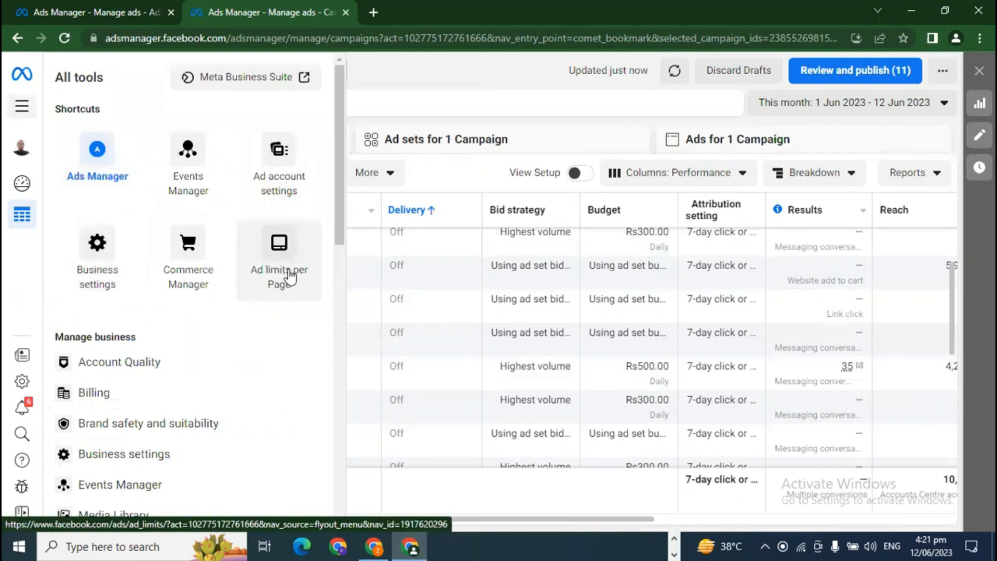
click(187, 161)
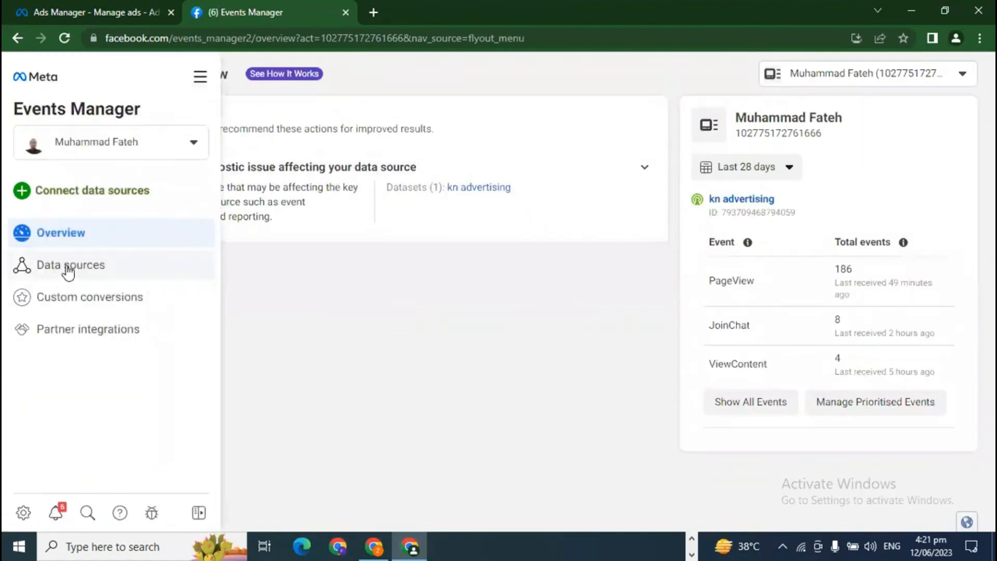
click(67, 268)
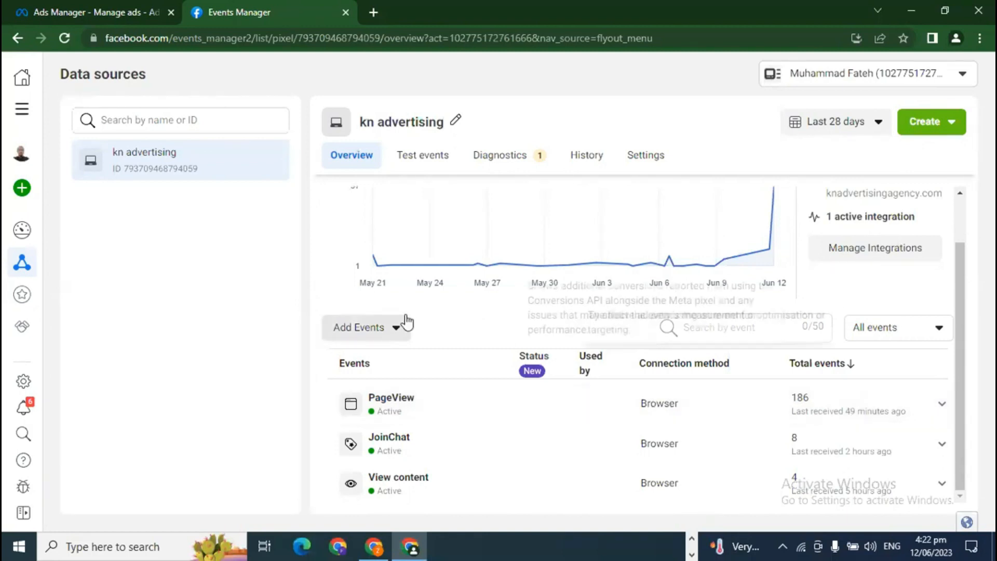
click(57, 11)
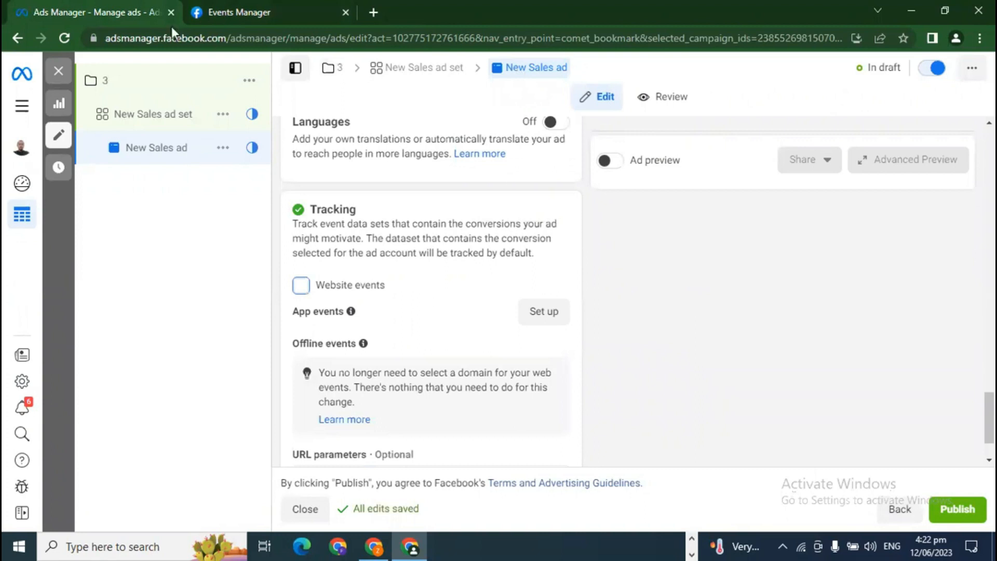
click(281, 11)
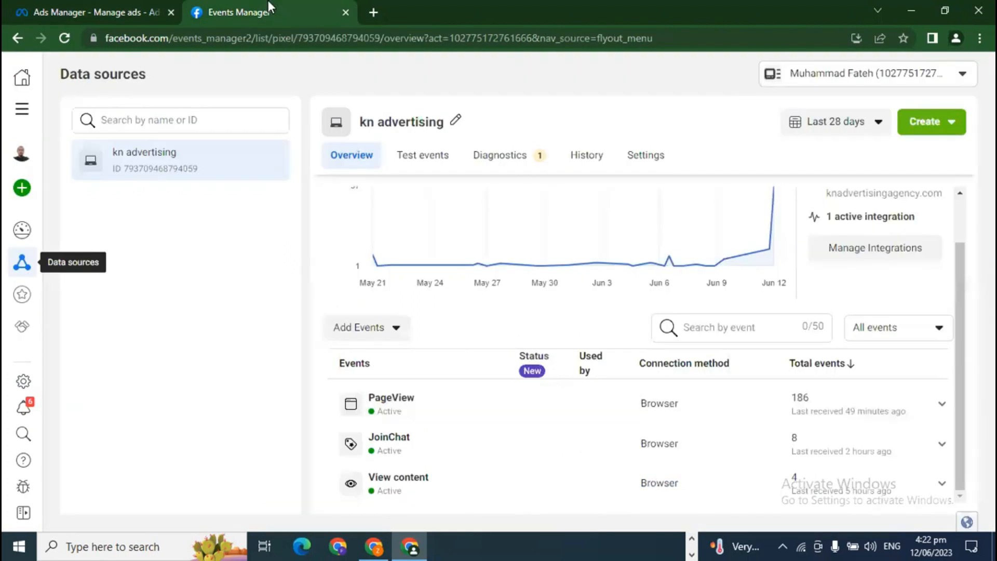
- Return to Ads Manager, dismiss the payment method notice for the Class1 ad account, and open Events Manager for that account
click(21, 109)
click(93, 165)
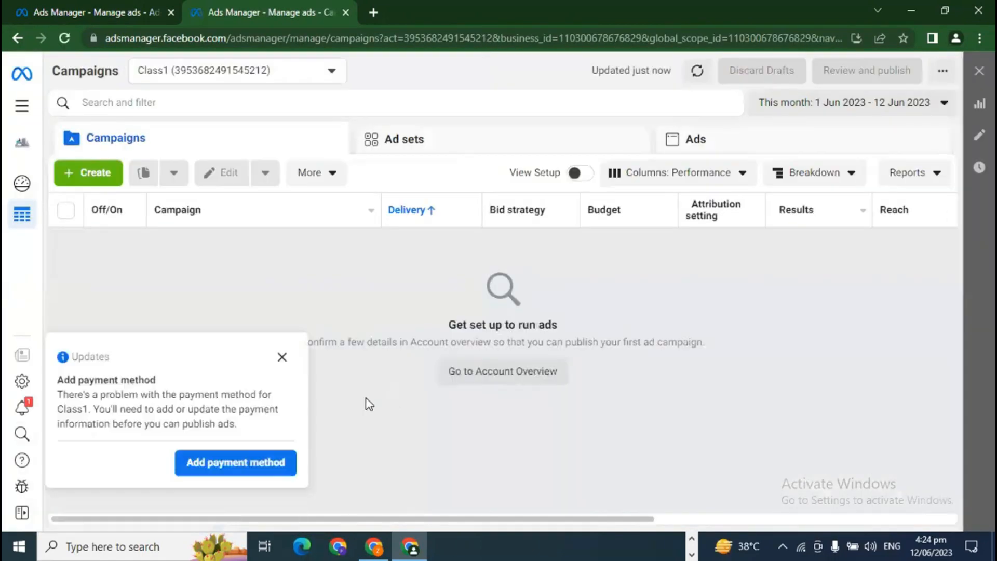
click(282, 357)
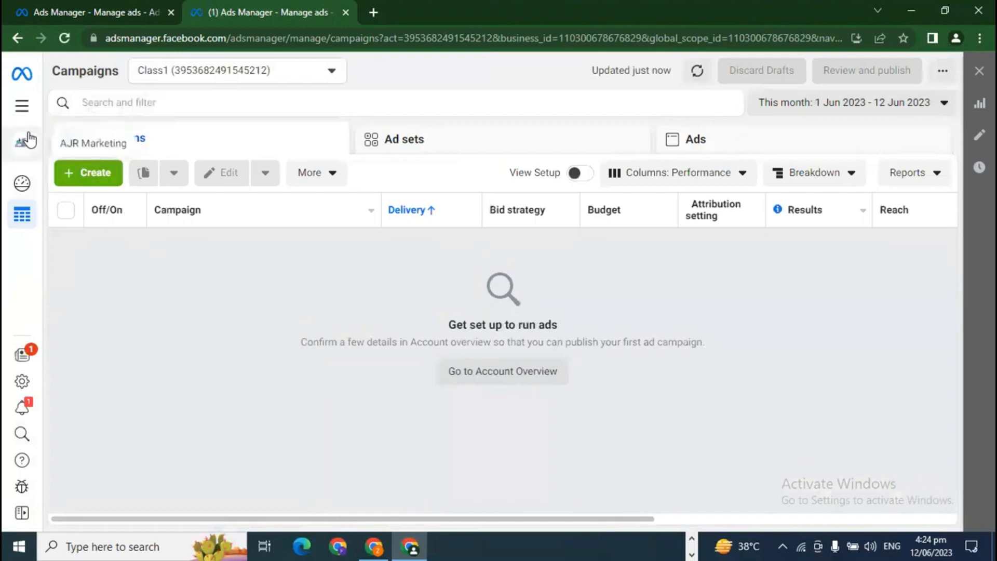
click(22, 106)
click(187, 173)
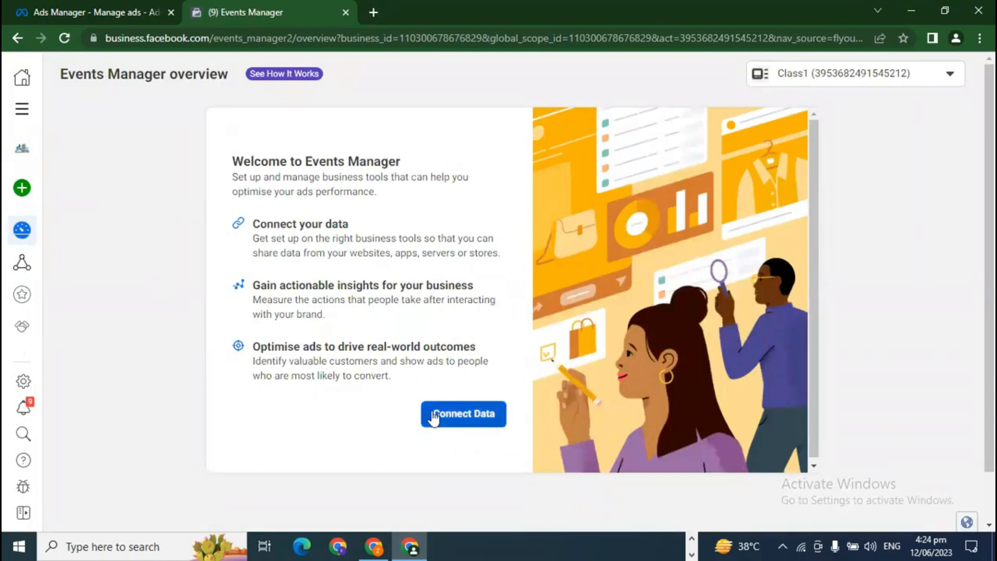
- Connect a new Web data source and create a pixel named pixel1
click(454, 422)
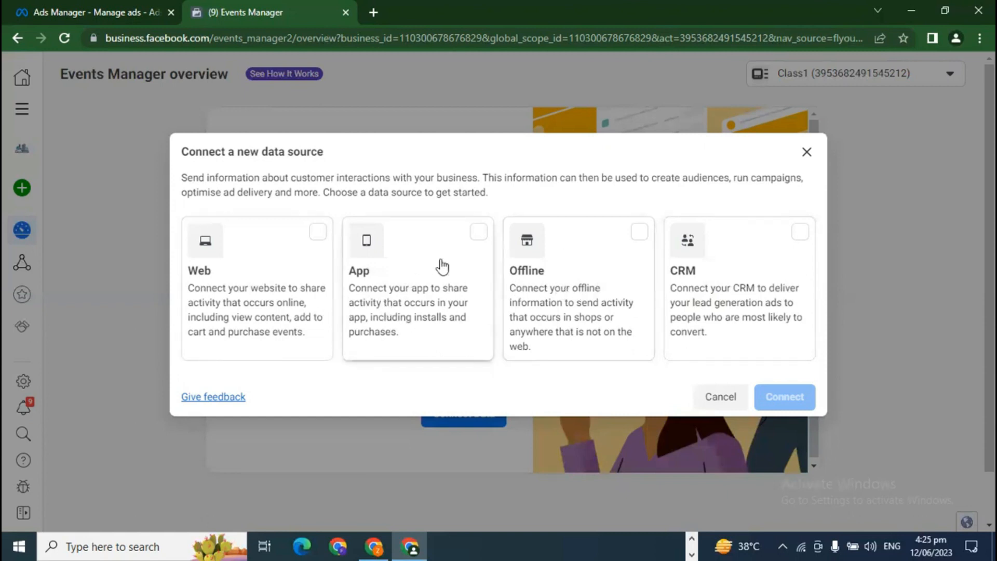
click(278, 264)
click(777, 397)
click(432, 247)
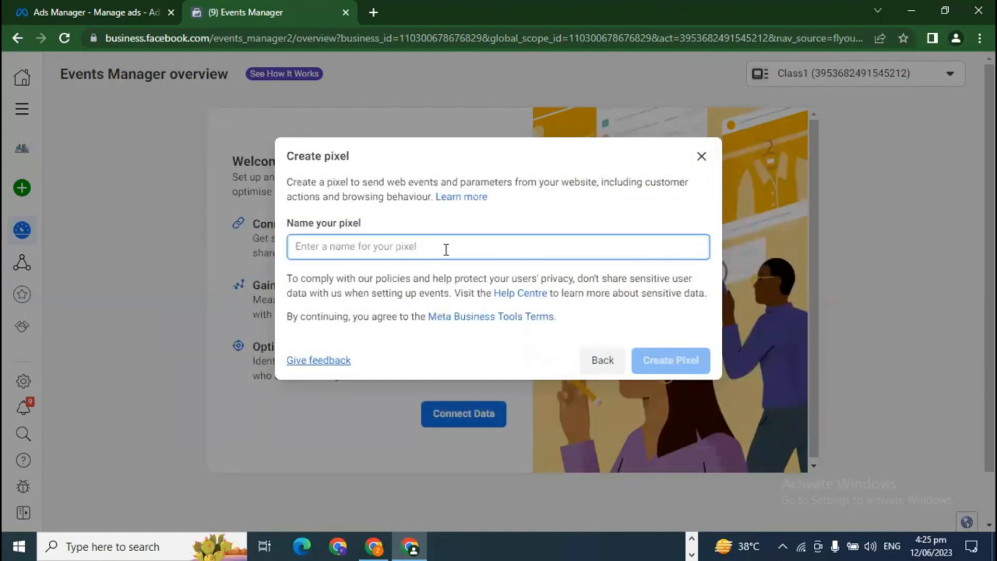
text(pixel1)
click(691, 362)
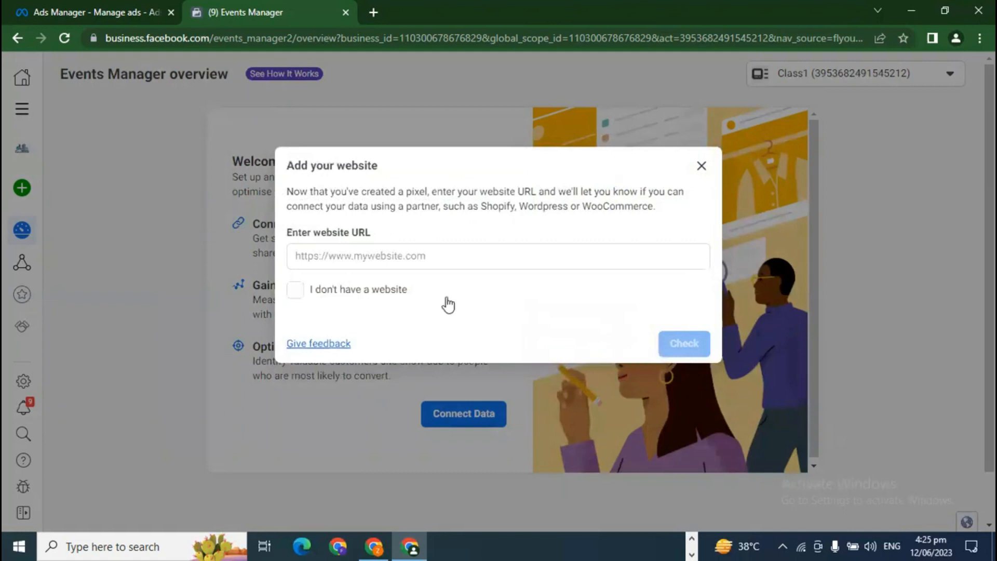
click(378, 256)
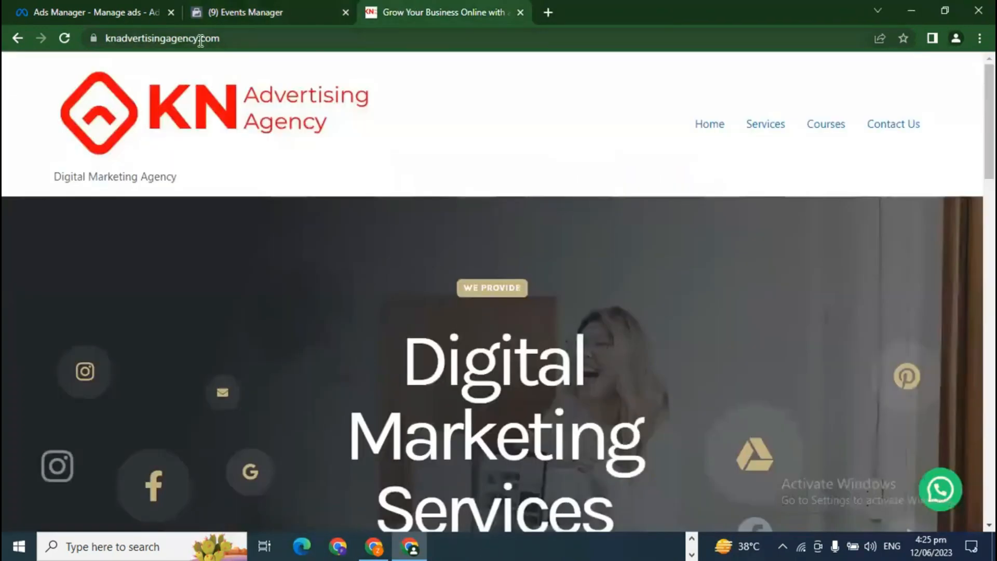
double_click(193, 39)
key(ctrl+a)
key(ctrl+c)
click(213, 11)
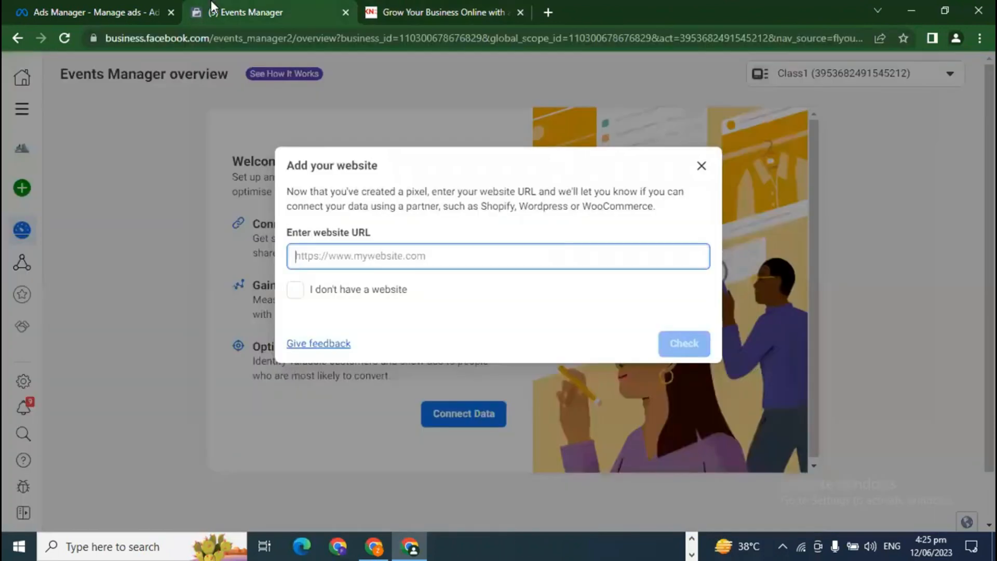
key(ctrl+v)
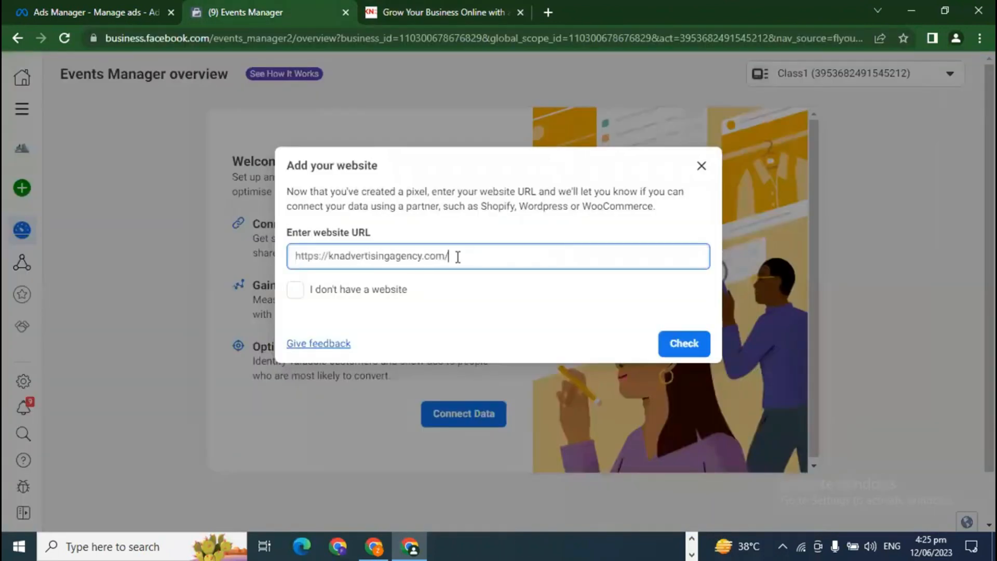
click(686, 344)
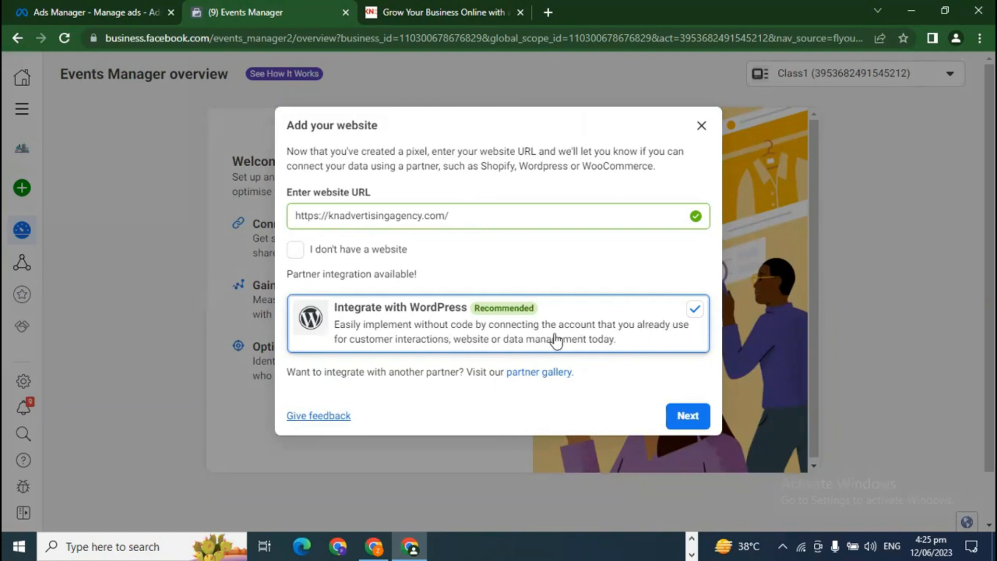
- Decline the WordPress partner integration and choose the Do it yourself setup with Meta pixel only
click(695, 309)
click(688, 454)
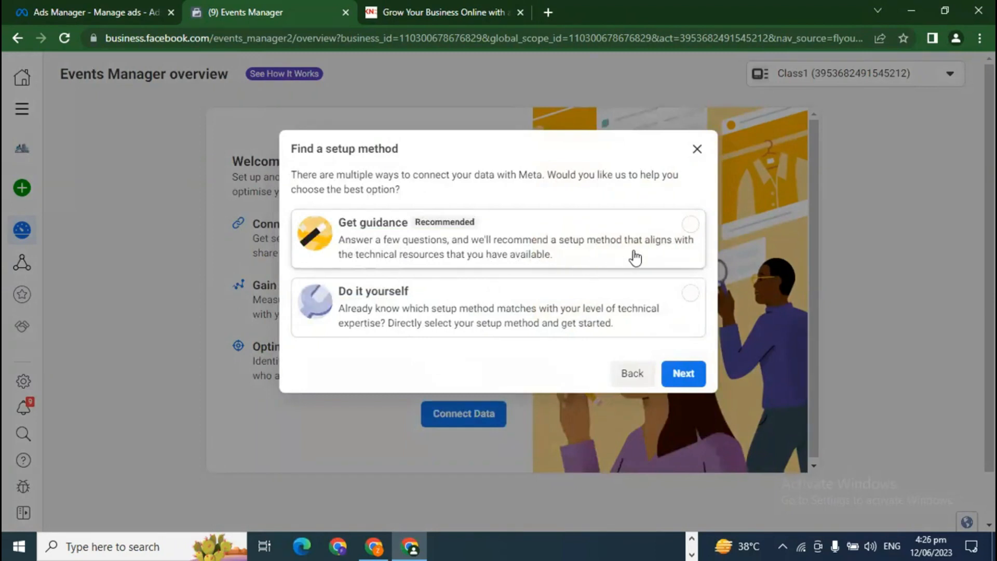
click(470, 321)
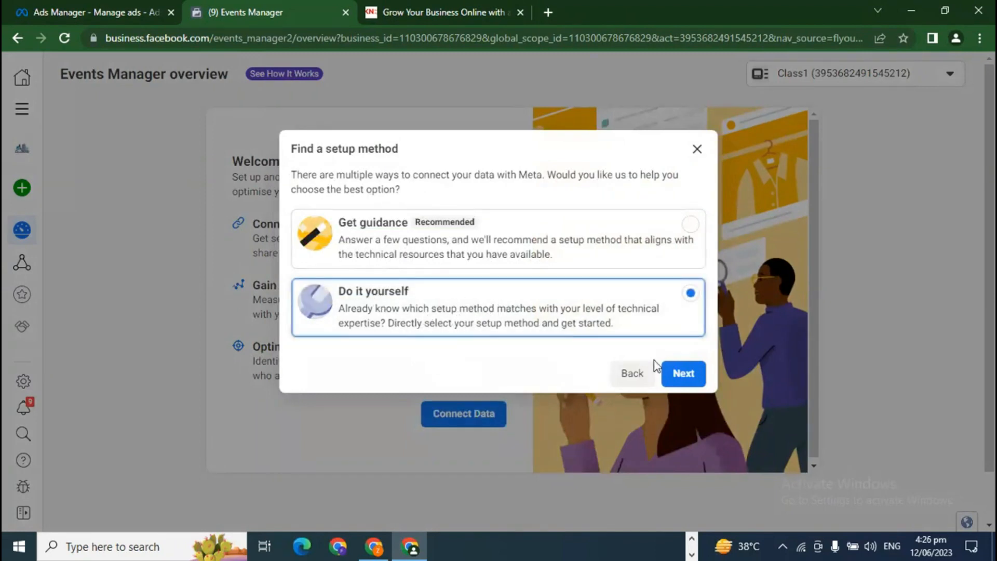
click(679, 374)
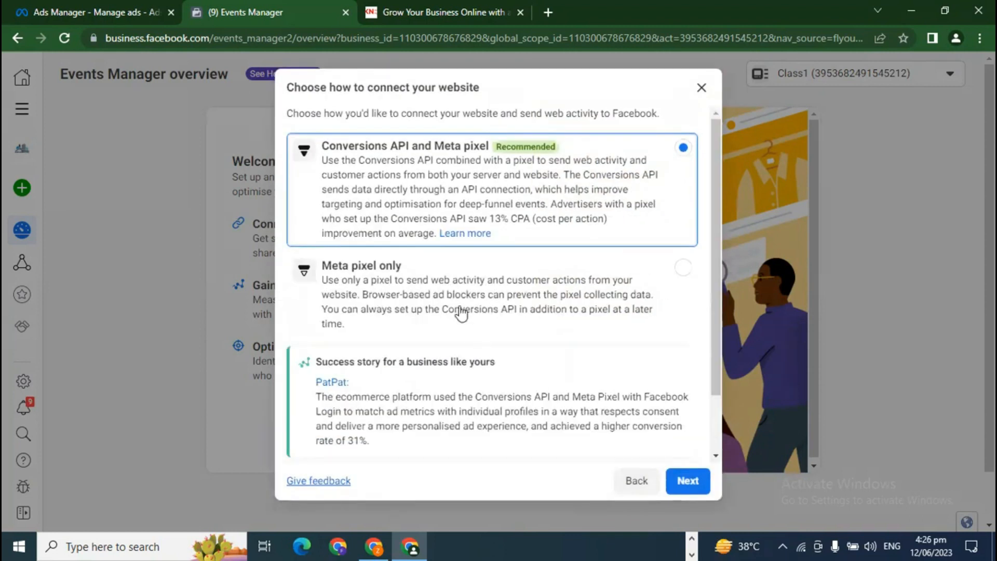
click(414, 290)
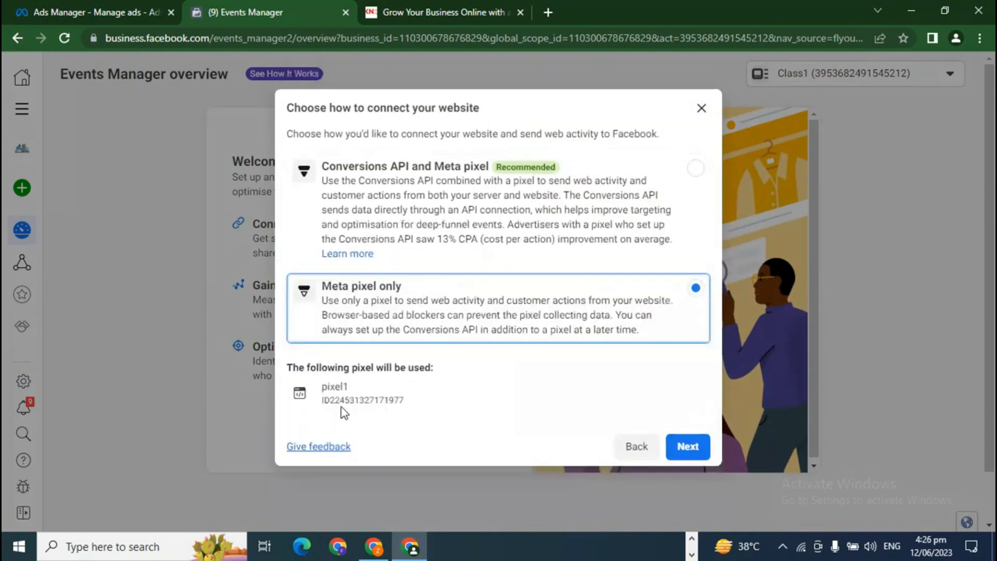
click(675, 448)
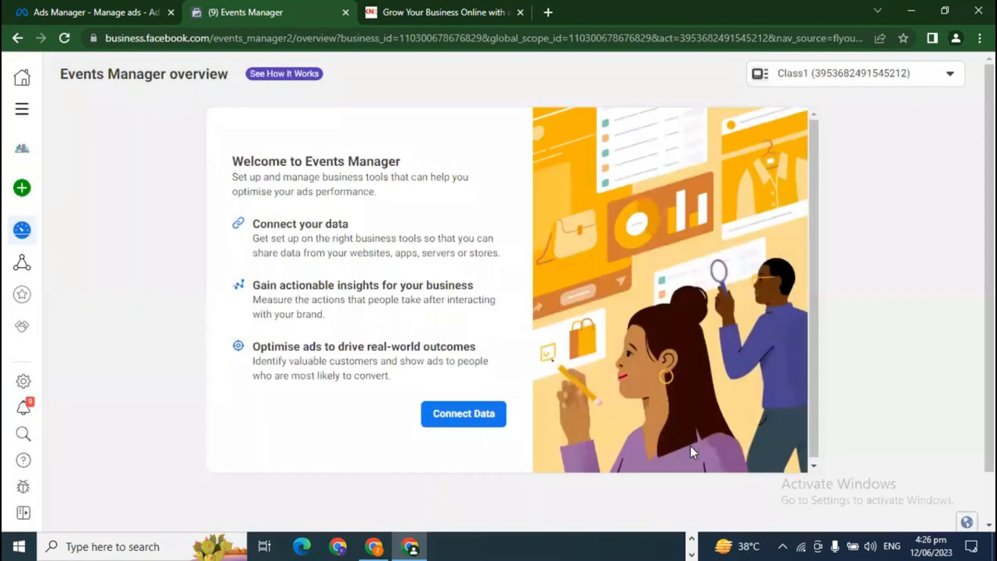
- Start the manual code installation for pixel1 from Data sources and copy its base code
mouse_move(23, 266)
click(57, 269)
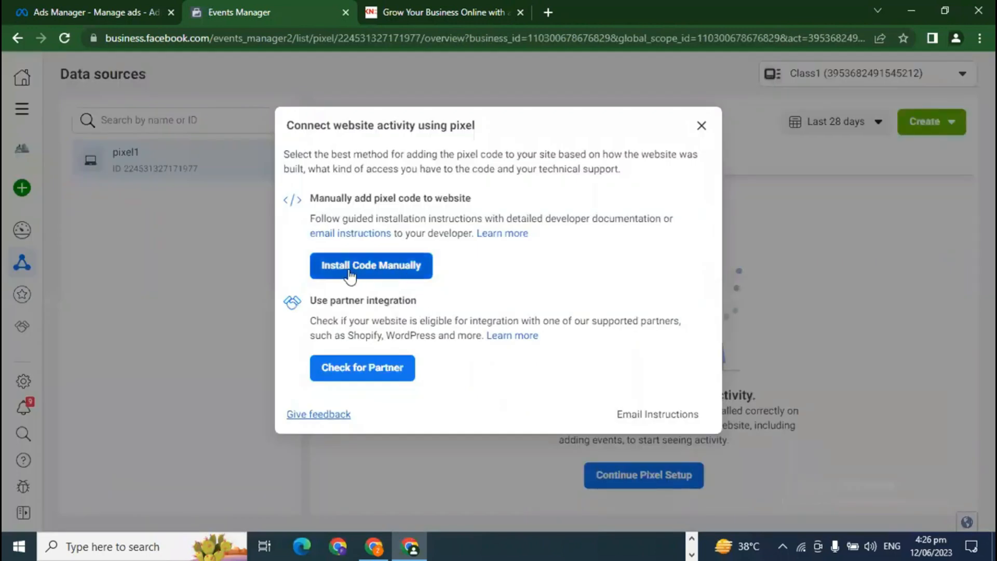
click(400, 278)
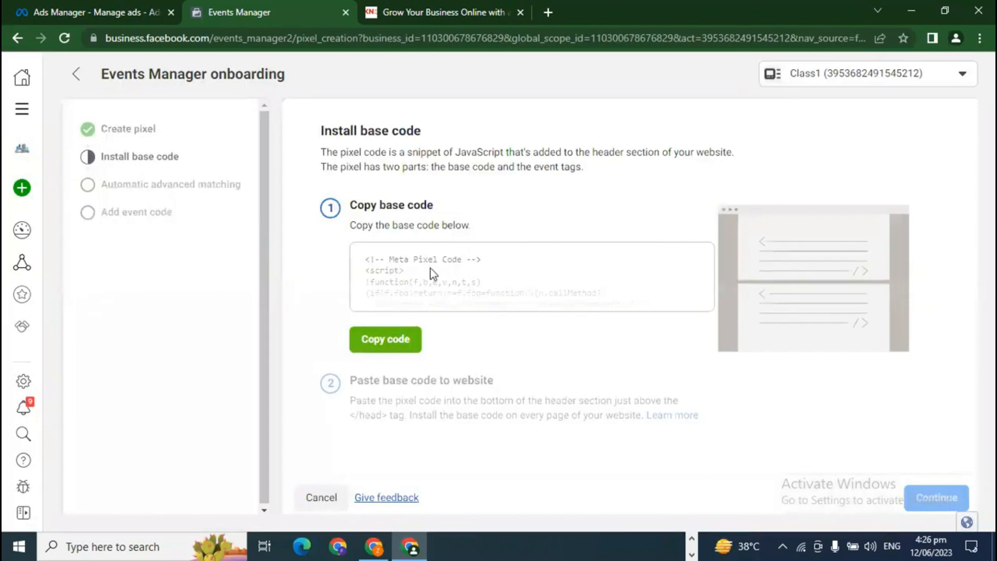
click(394, 340)
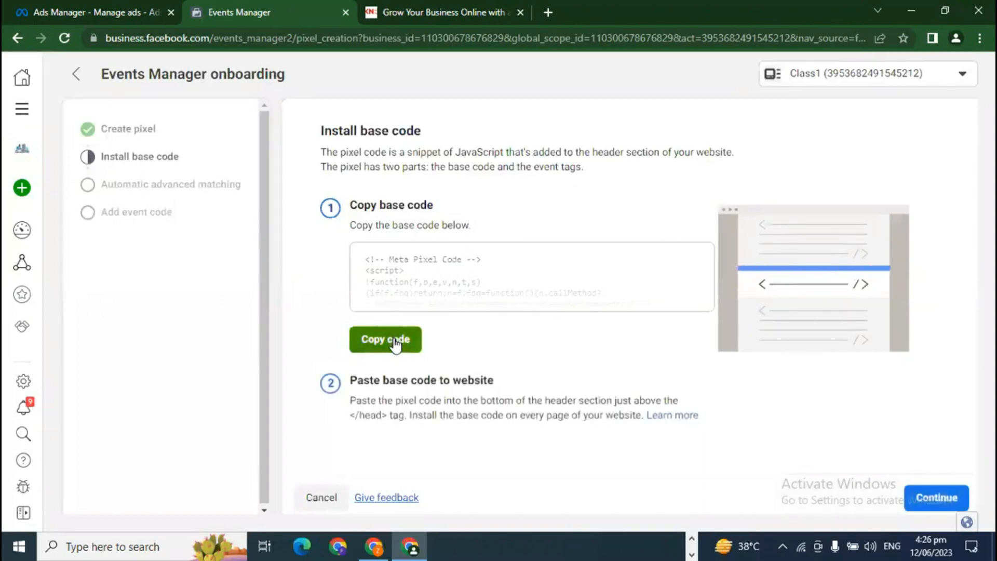
- Switch to the Key Marketing Agency WordPress site and open the Theme File Editor from its dashboard
click(548, 12)
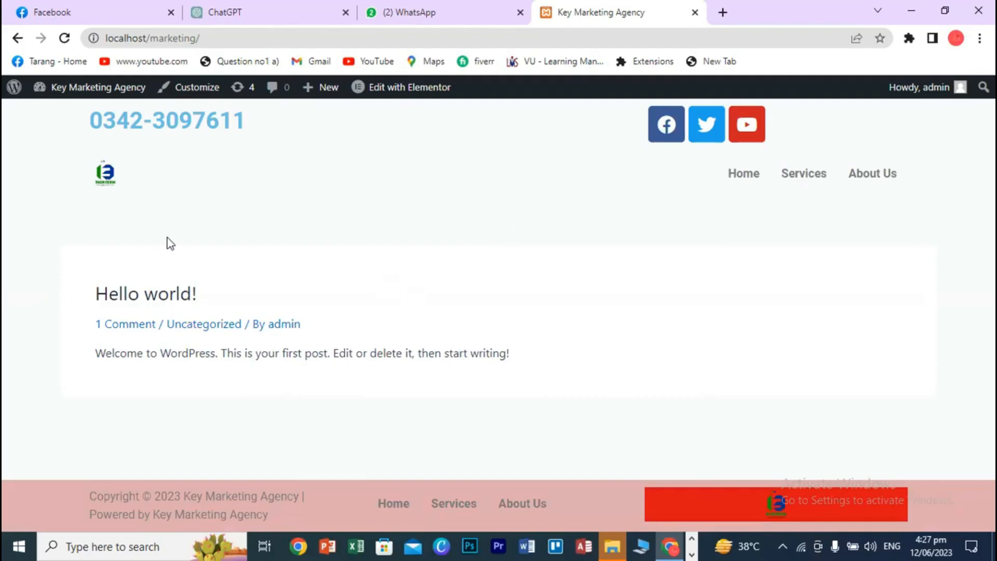
mouse_move(72, 96)
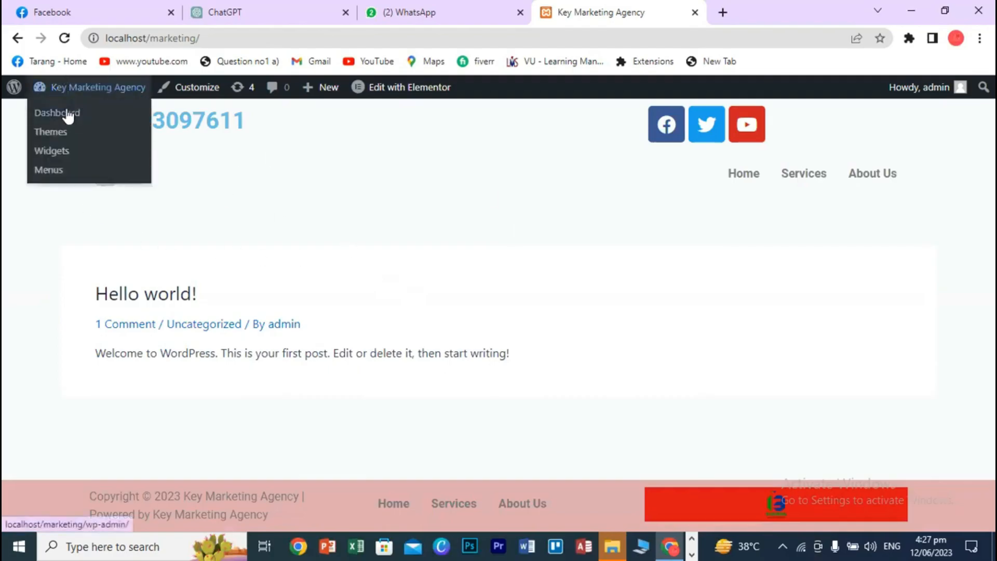
click(73, 114)
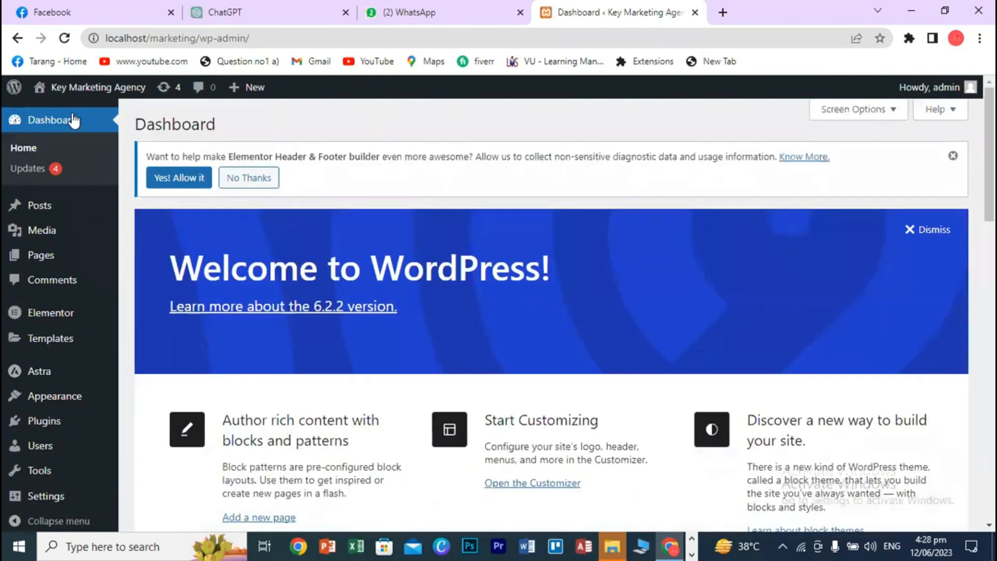
mouse_move(52, 403)
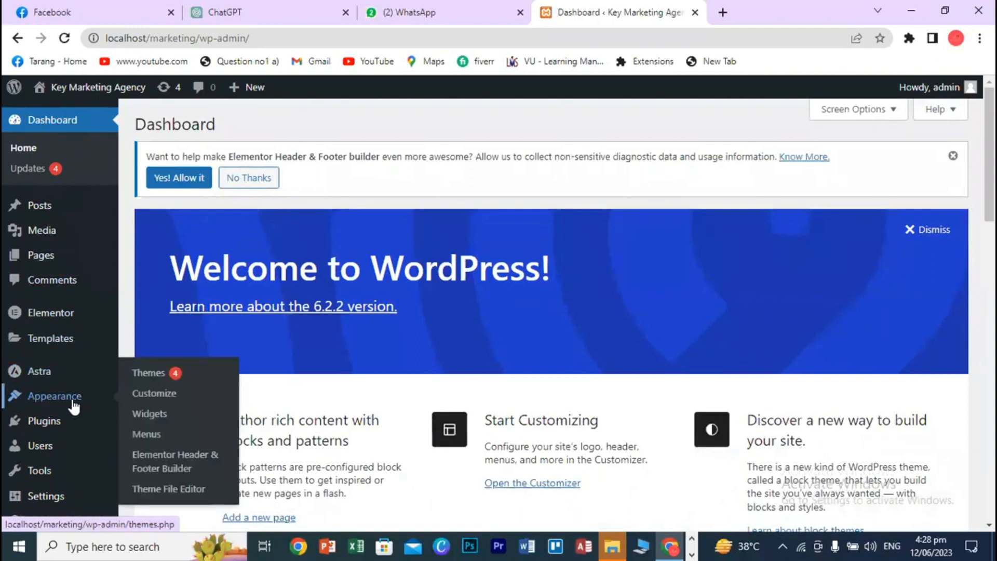
click(188, 499)
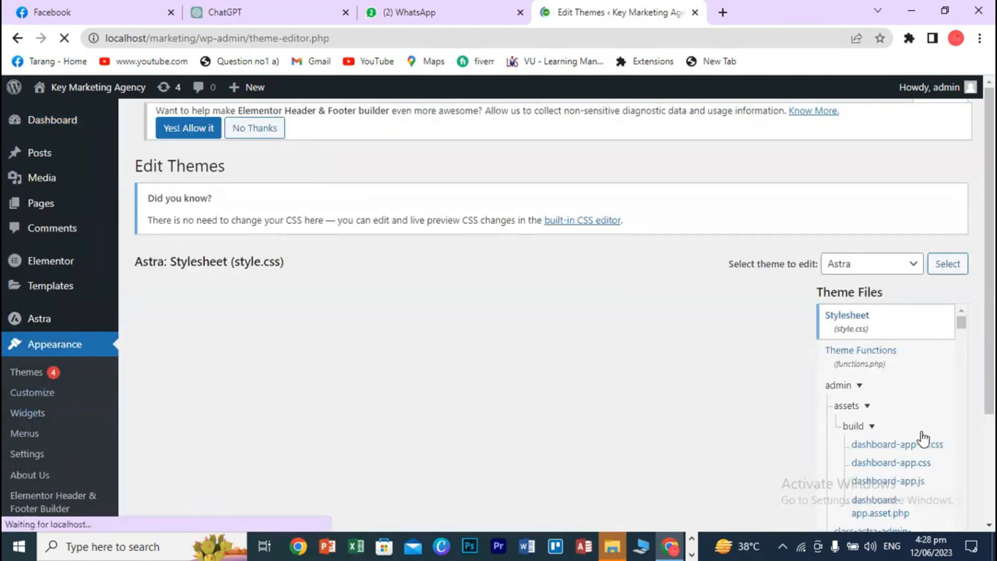
- Accept the direct theme editing warning and open Astra's Theme Header file (header.php) at the <head> tag
scroll(927, 431, down, 3)
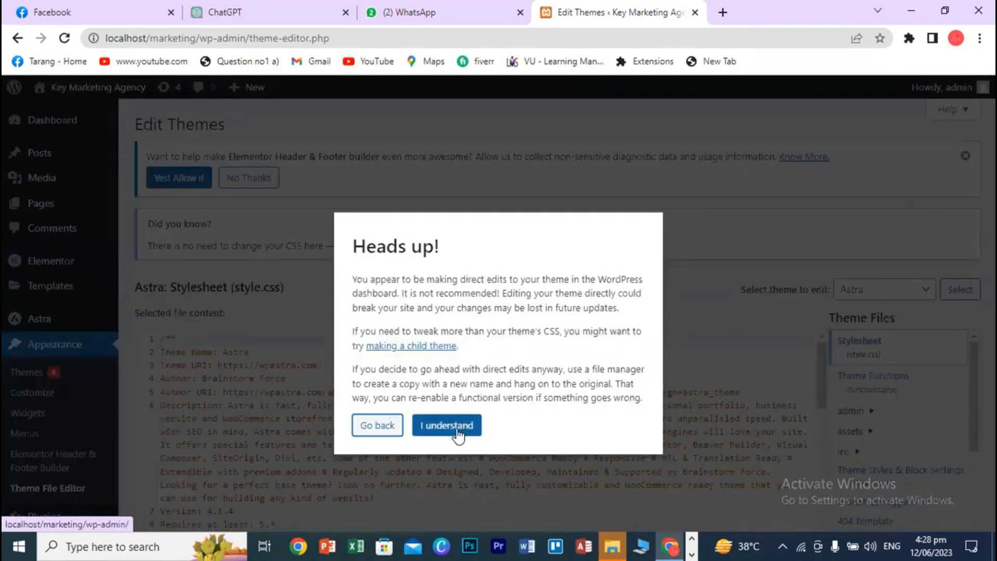
click(457, 431)
scroll(917, 443, down, 3)
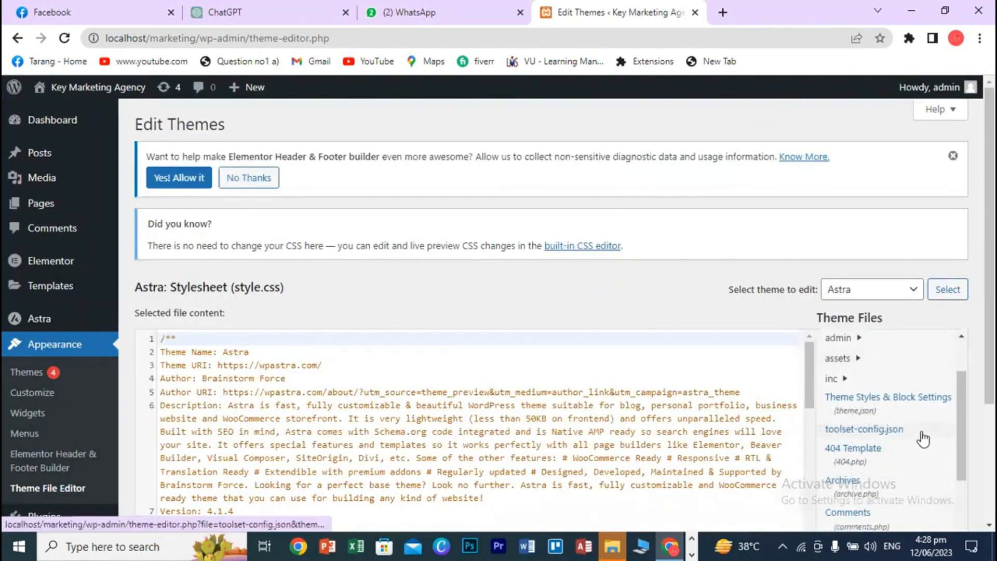
scroll(937, 455, down, 1)
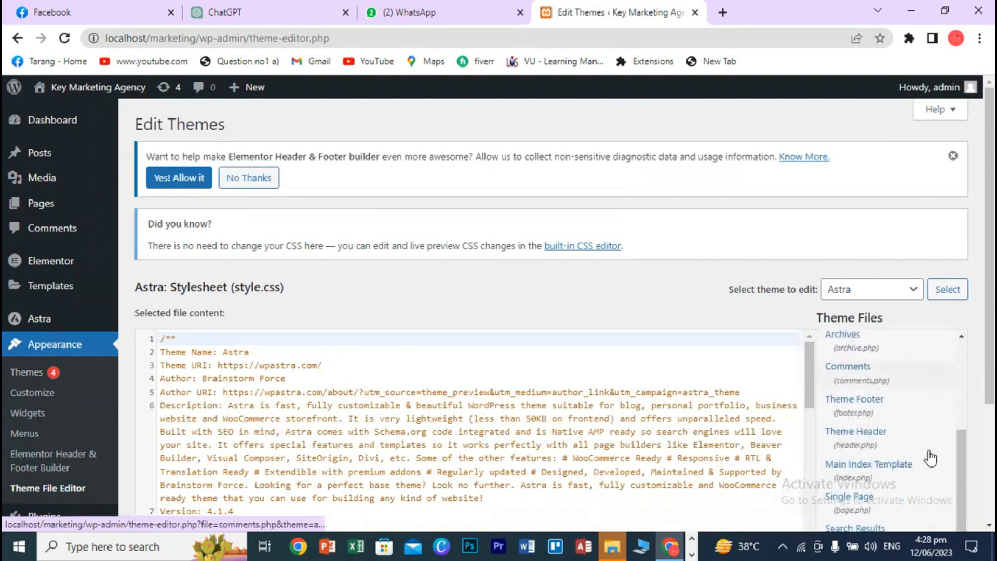
click(886, 442)
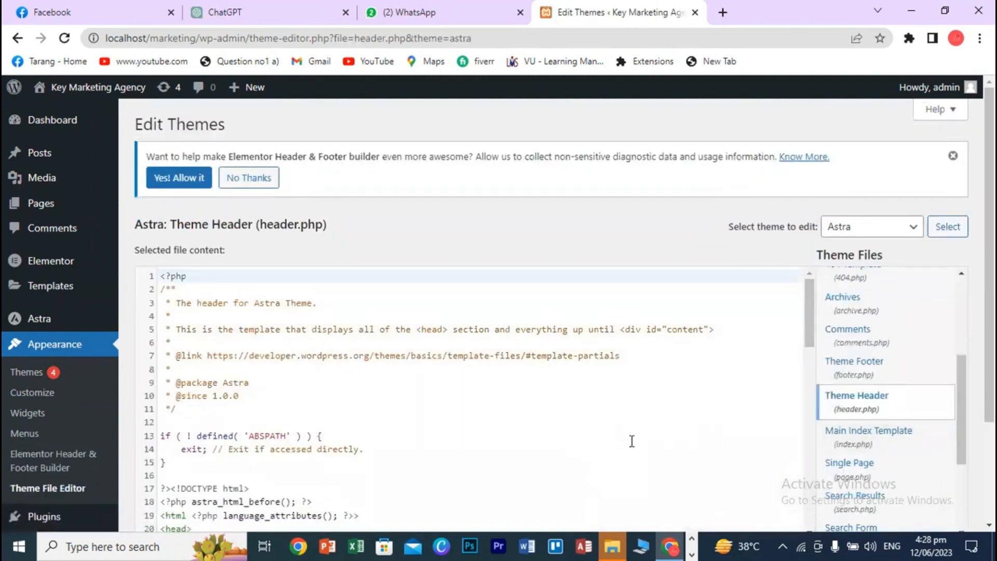
scroll(633, 441, down, 3)
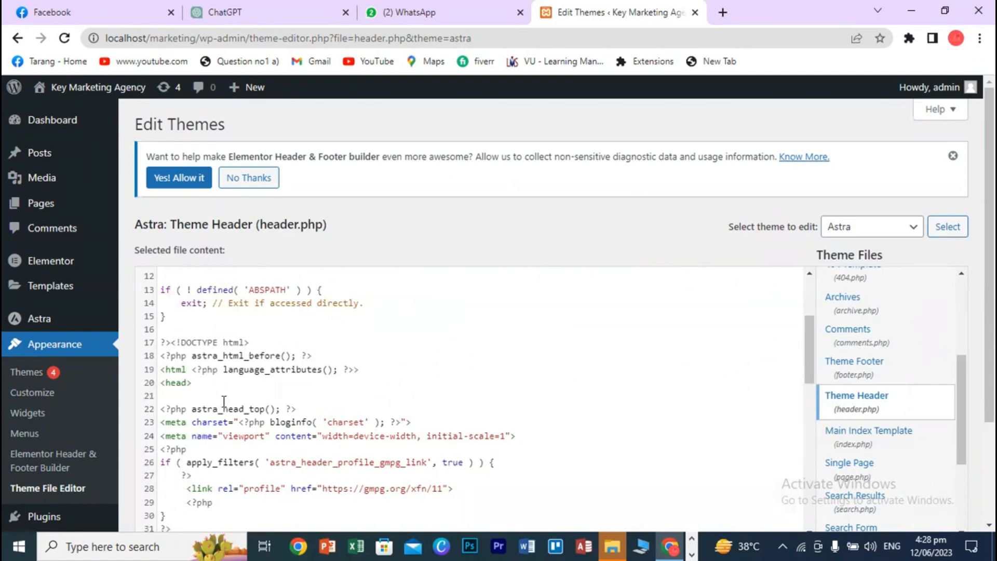
- Add blank lines below the <head> tag in header.php and paste the copied Meta pixel base code there
click(192, 392)
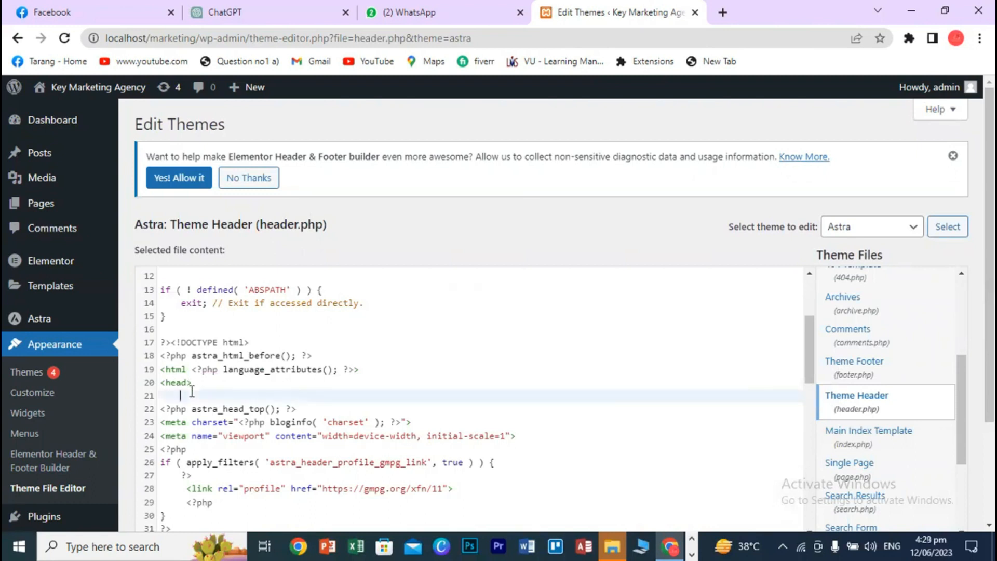
key(Return)
key(Return)
key(Return)
key(Return)
click(176, 398)
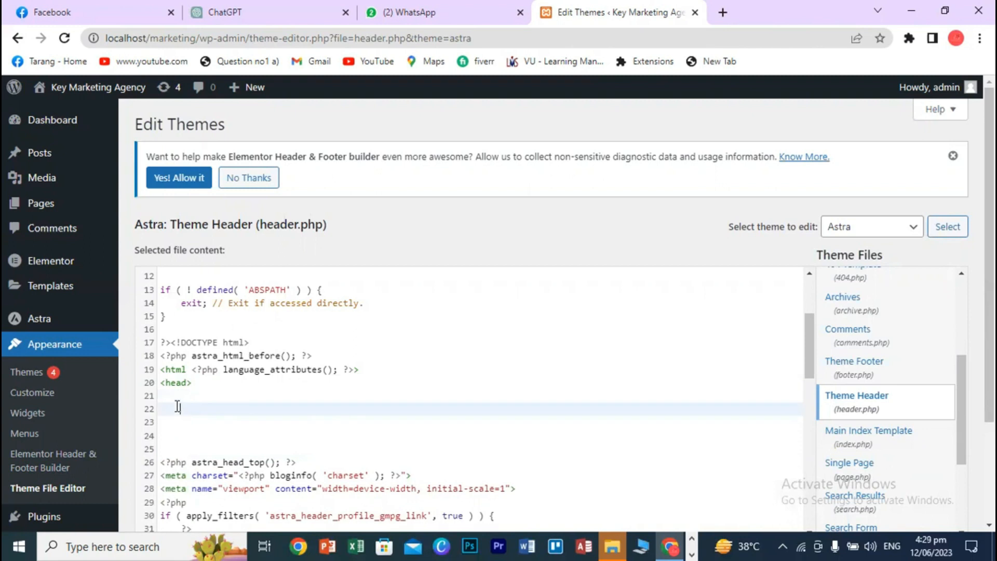
click(186, 418)
key(ctrl+v)
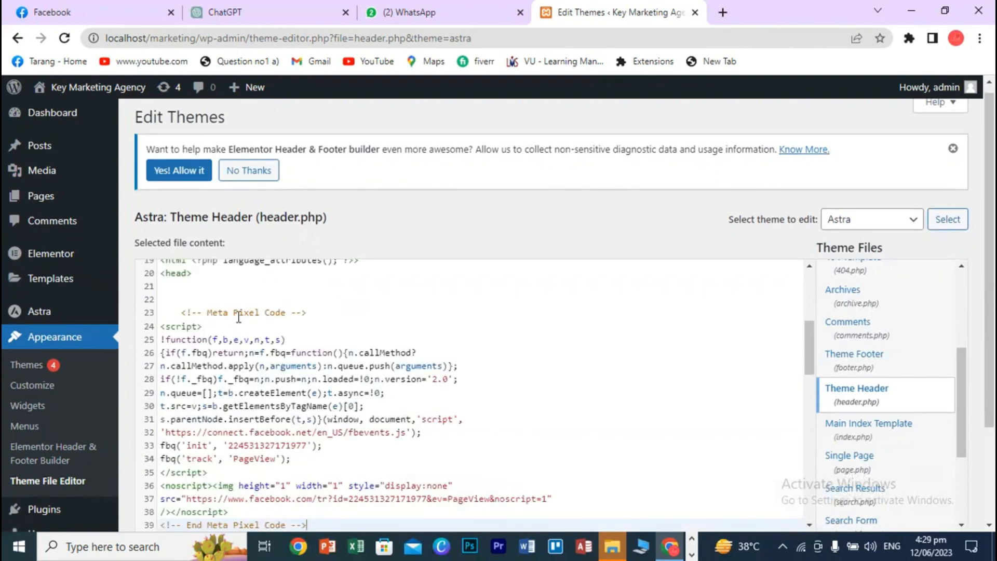
- Check the pasted Meta pixel code through its end comment and save the updated header.php file
scroll(579, 451, down, 3)
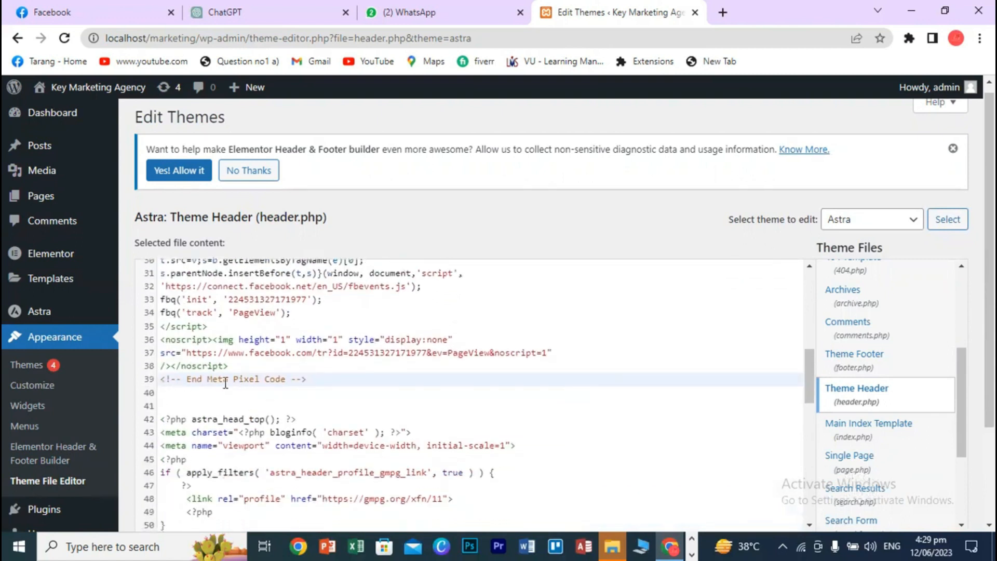
scroll(338, 416, up, 2)
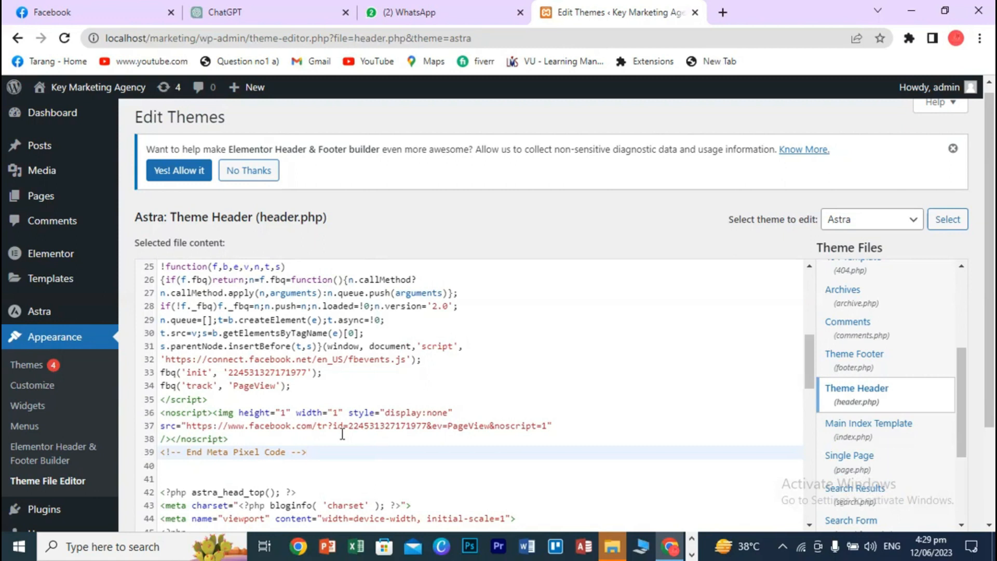
scroll(883, 370, down, 3)
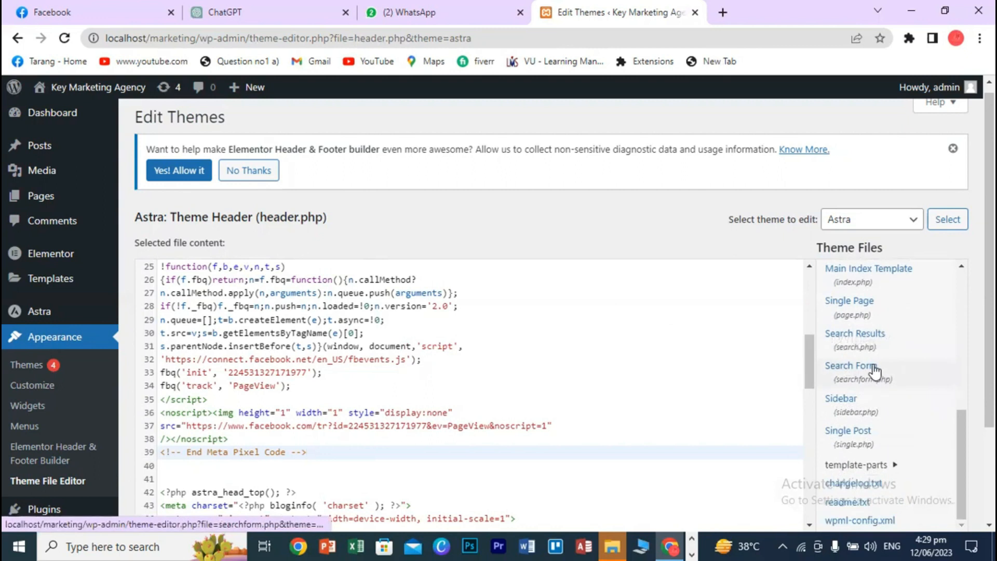
scroll(942, 431, down, 2)
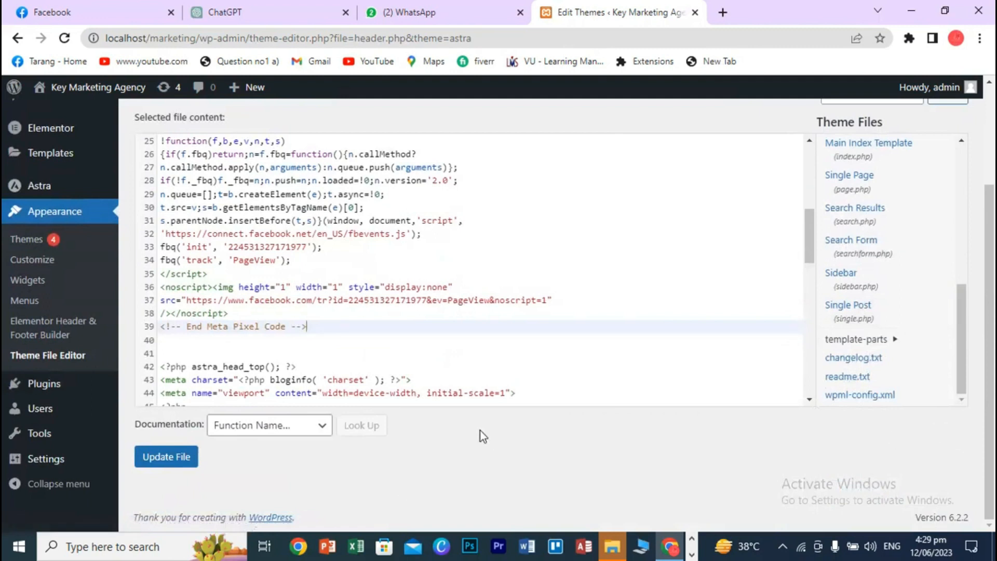
click(178, 466)
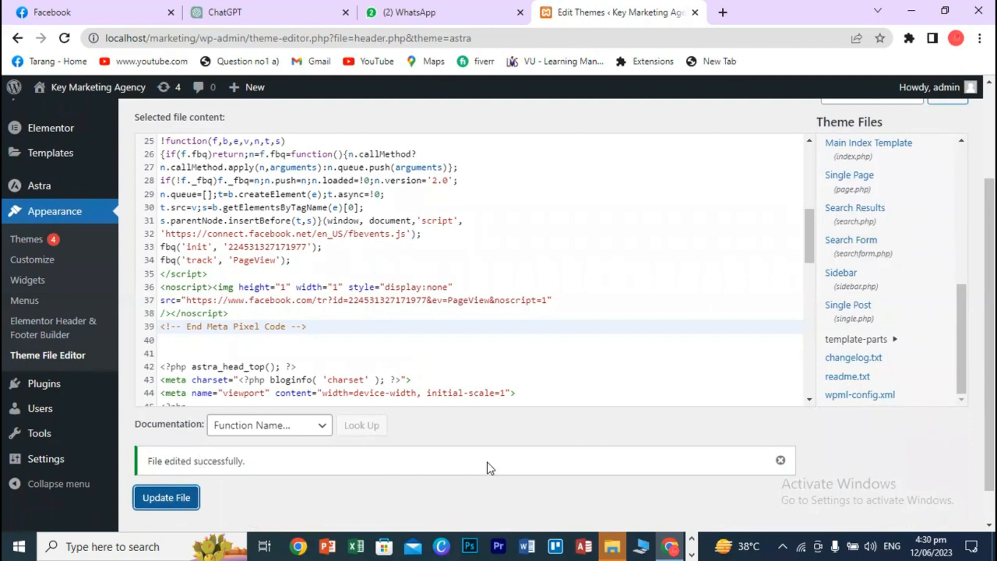
- Switch back to Events Manager, finish the onboarding without automatic advanced matching, and load pixel1's overview afresh
click(691, 539)
click(416, 545)
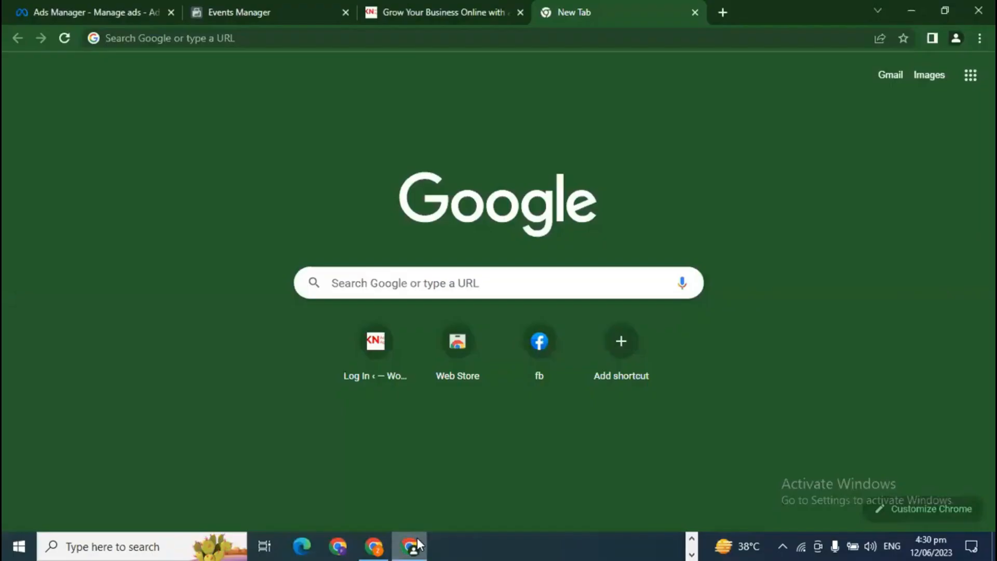
click(285, 8)
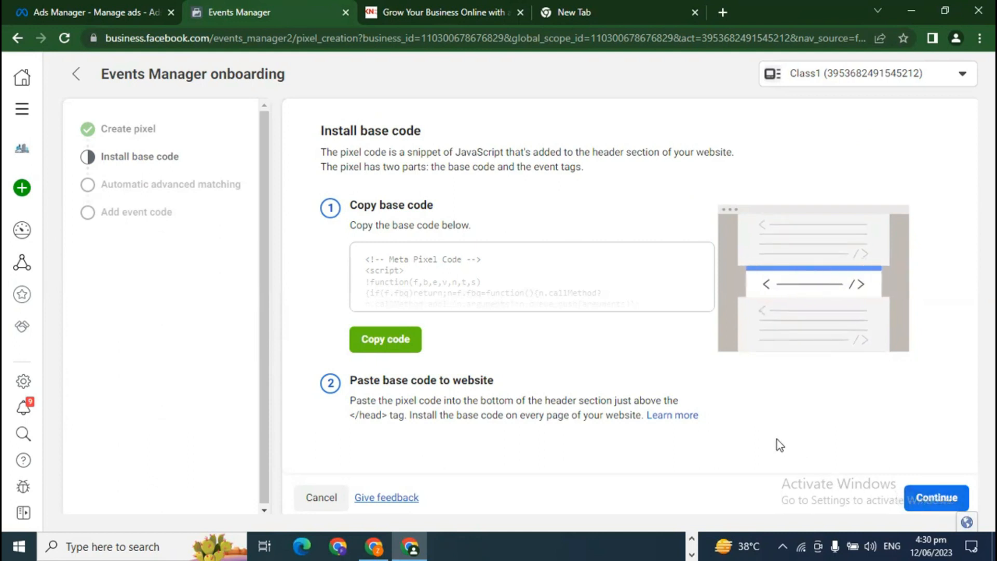
click(926, 501)
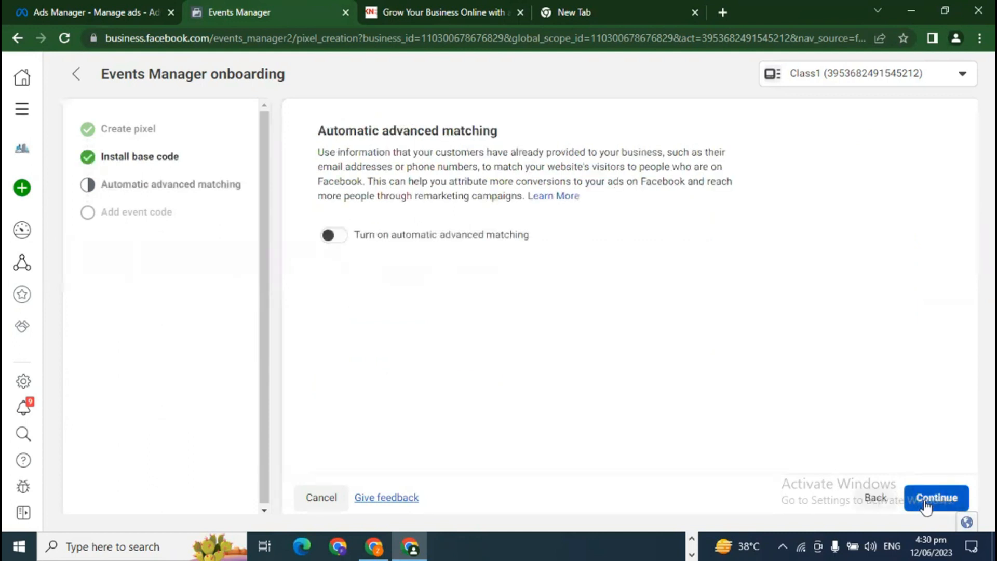
click(926, 501)
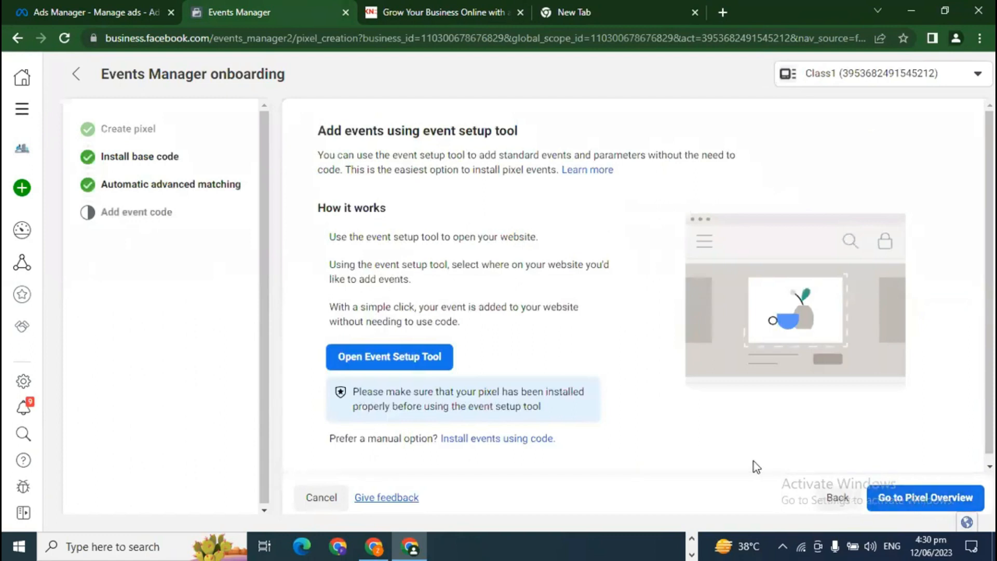
click(917, 497)
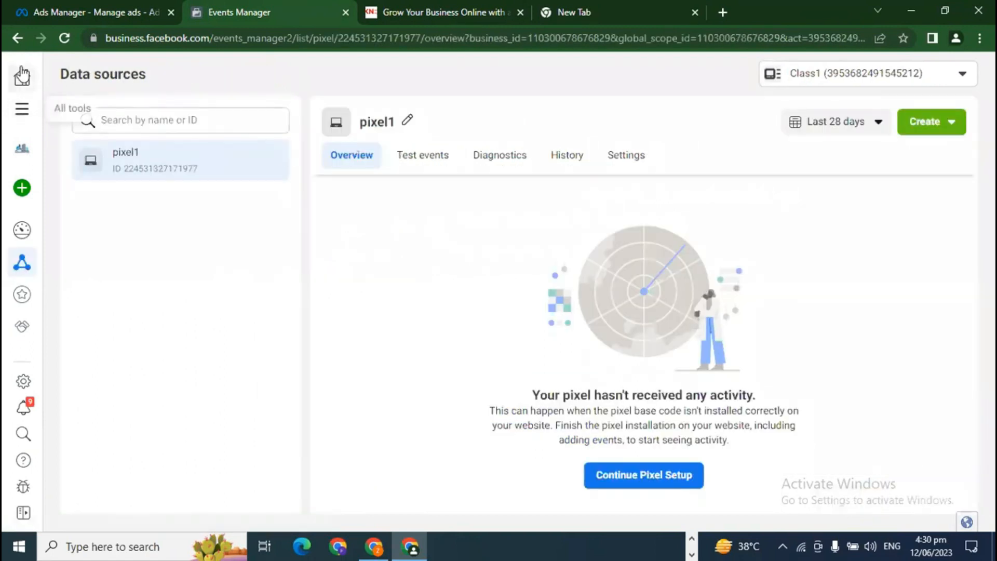
click(65, 38)
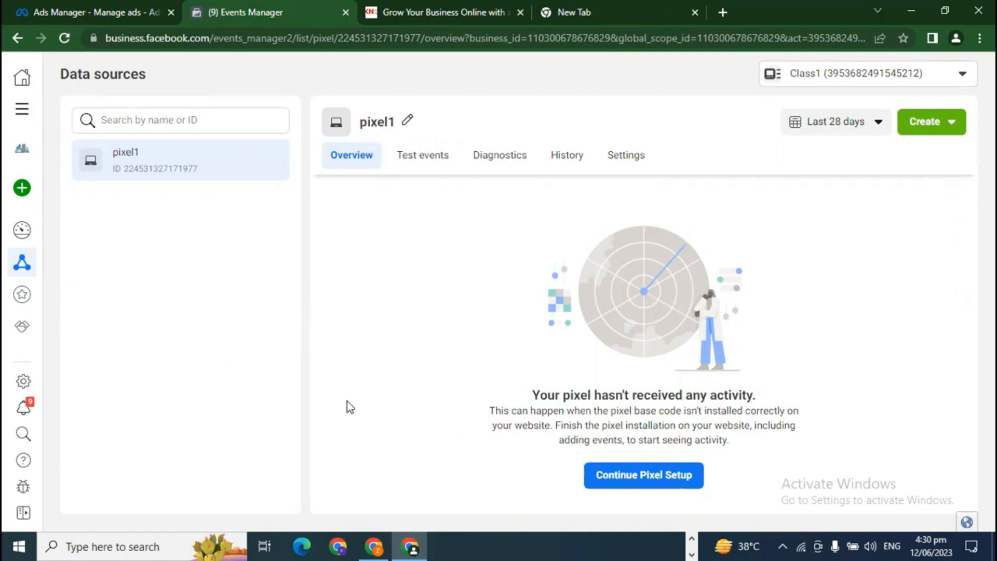
- Open Partner integrations and look through the connected, popular and categorised partners
mouse_move(22, 335)
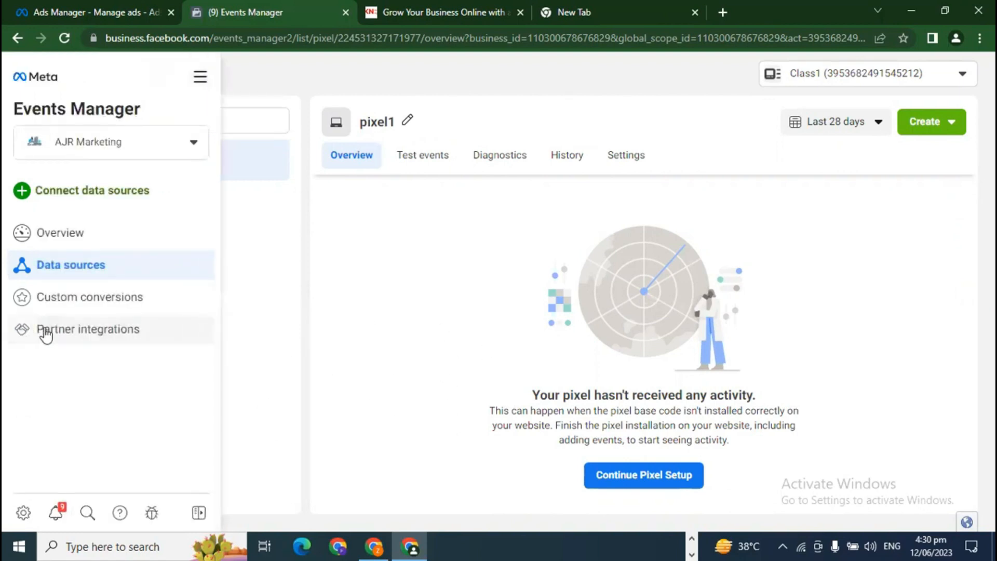
click(83, 339)
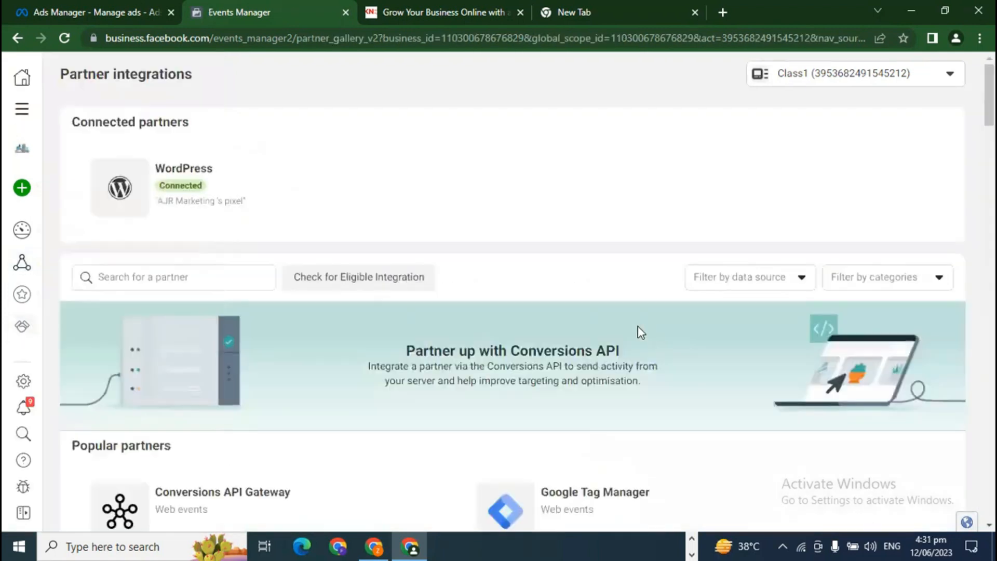
scroll(703, 438, down, 7)
scroll(706, 445, up, 3)
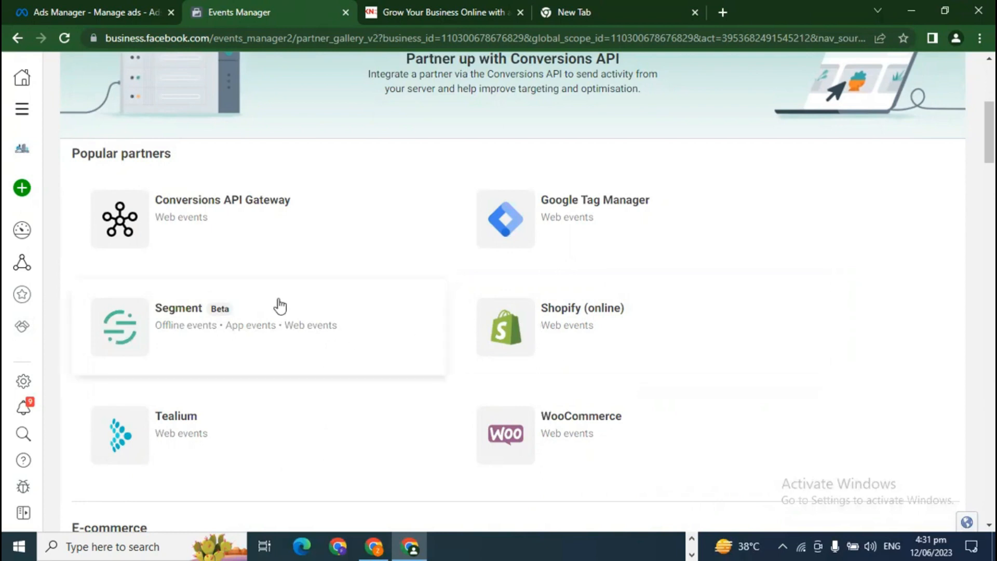
scroll(488, 411, down, 15)
scroll(488, 412, down, 20)
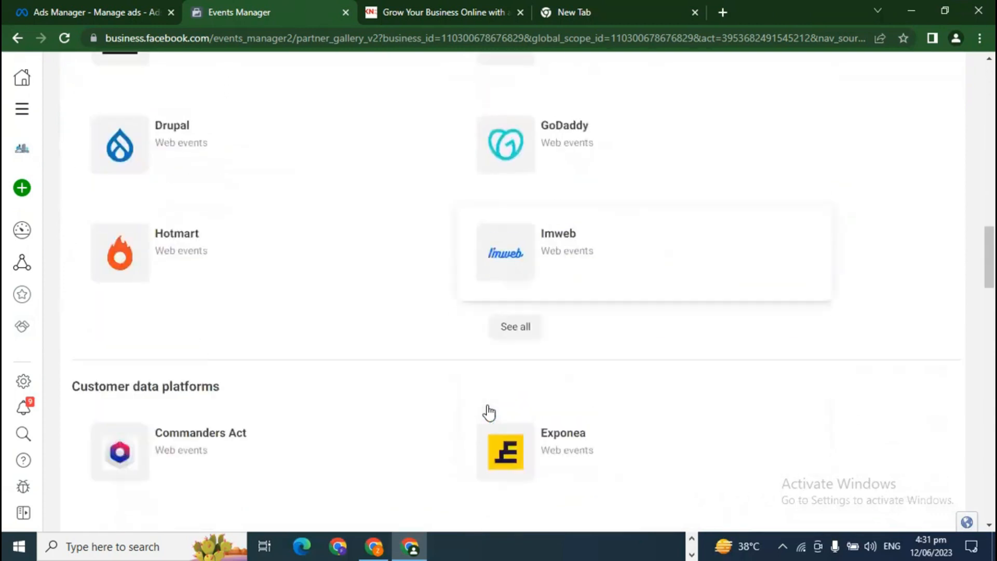
scroll(489, 413, down, 12)
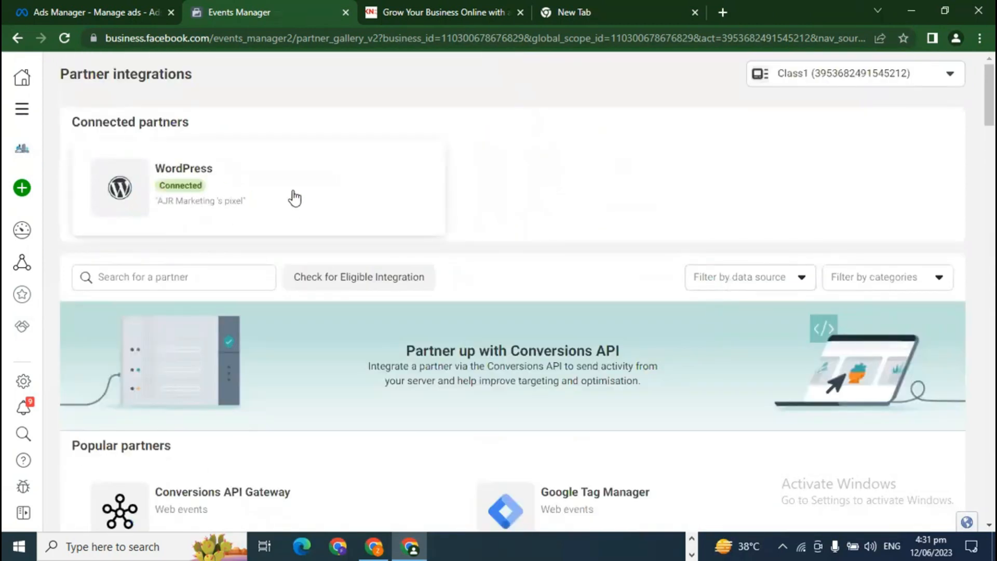
- Open the connected WordPress integration and go through its Install plugin and Connect to Facebook instructions to Verify connection
click(223, 188)
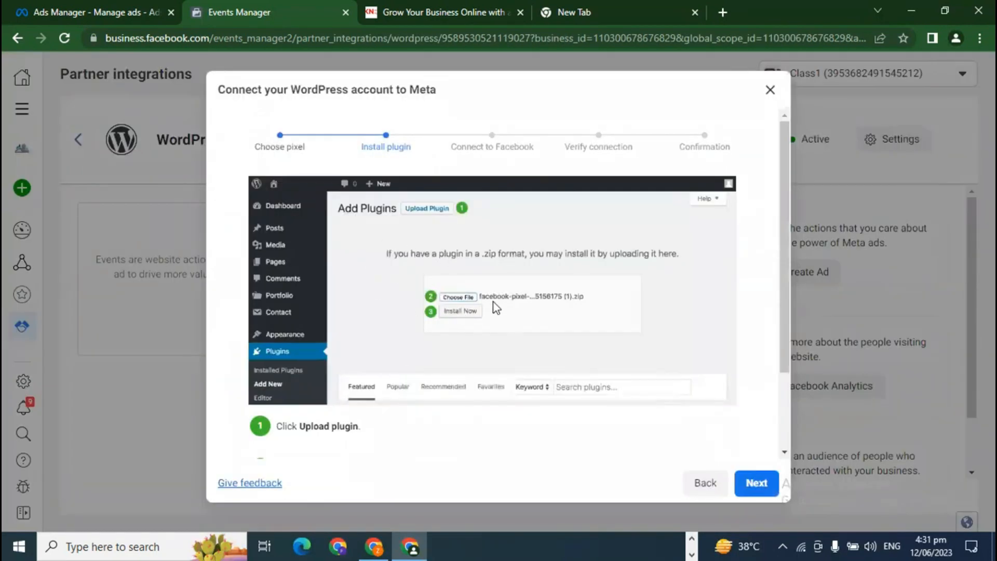
scroll(521, 367, down, 2)
drag(397, 366, 524, 362)
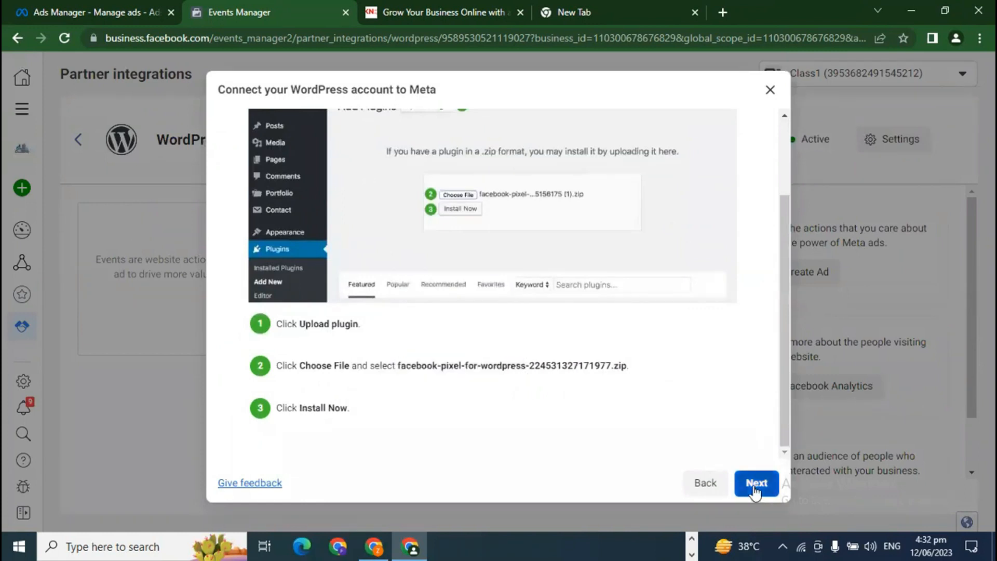
click(756, 483)
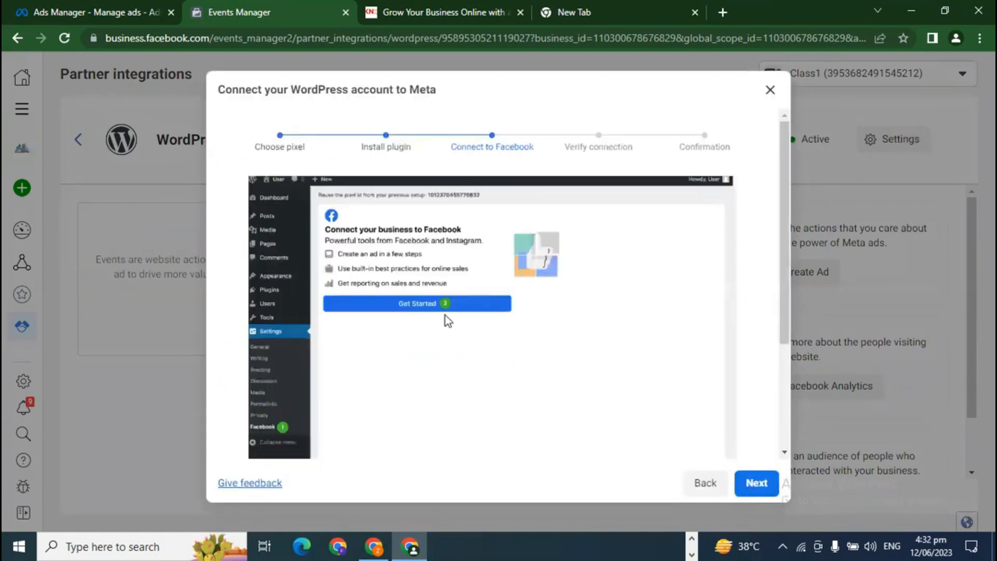
scroll(610, 397, down, 3)
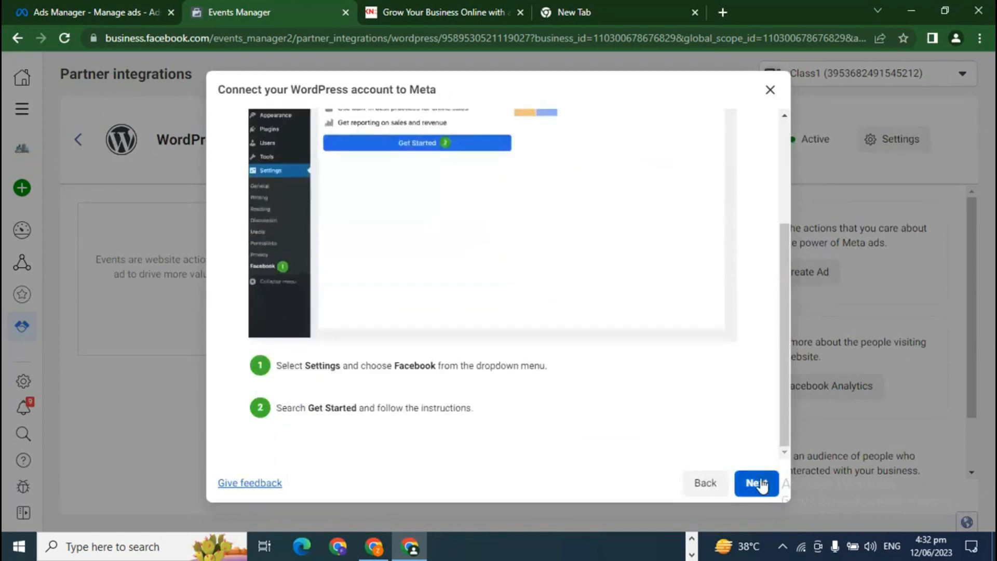
click(757, 483)
click(448, 353)
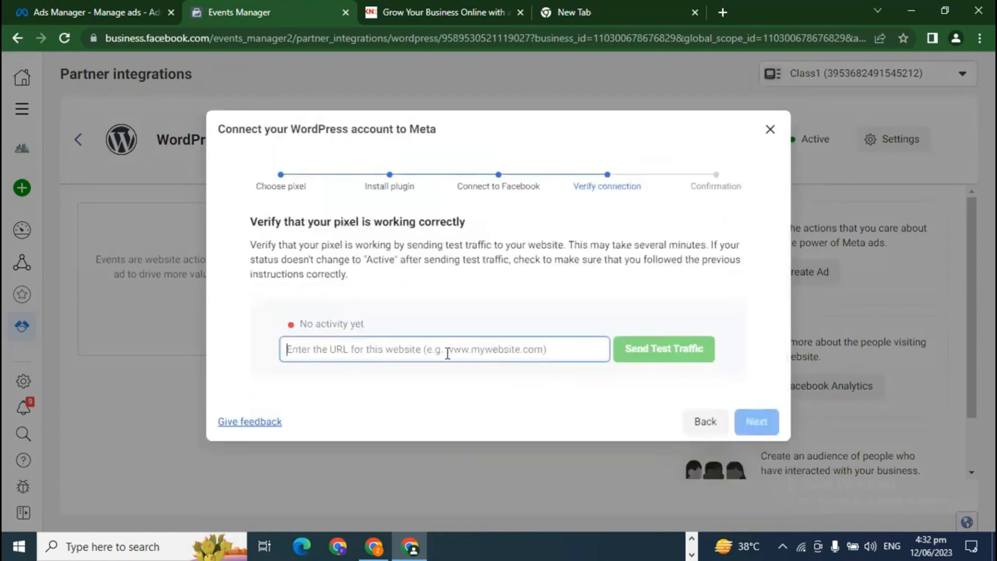
right_click(448, 353)
click(477, 238)
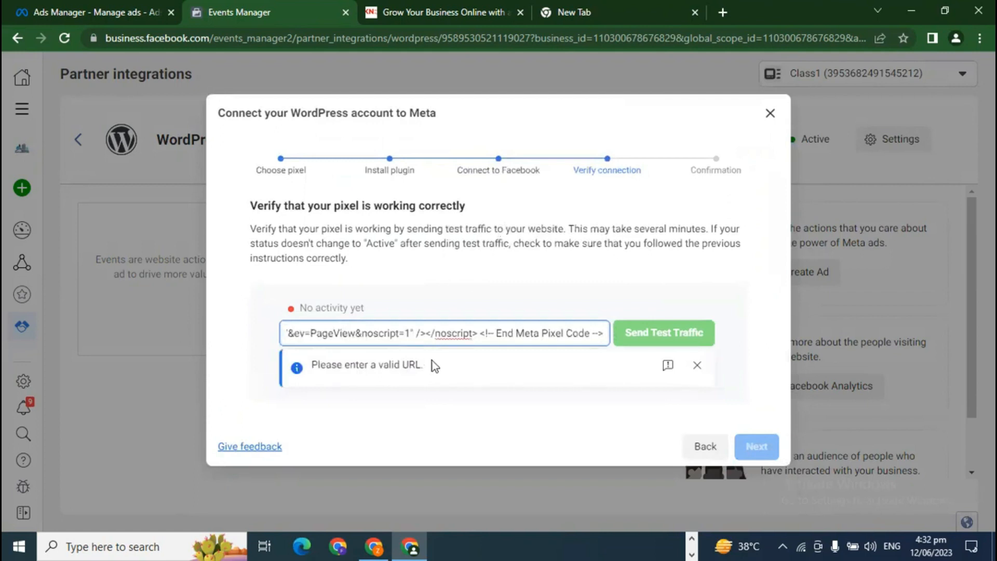
- Copy the KN Advertising Agency site's address, enter it as the website URL for pixel verification, and send test traffic
click(444, 12)
right_click(217, 39)
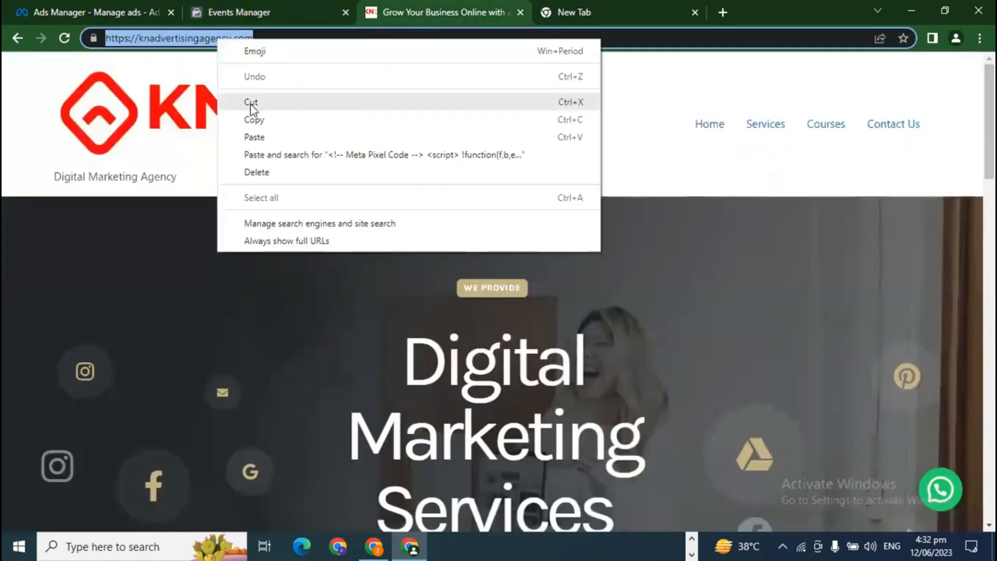
click(256, 125)
click(236, 17)
key(ctrl+a)
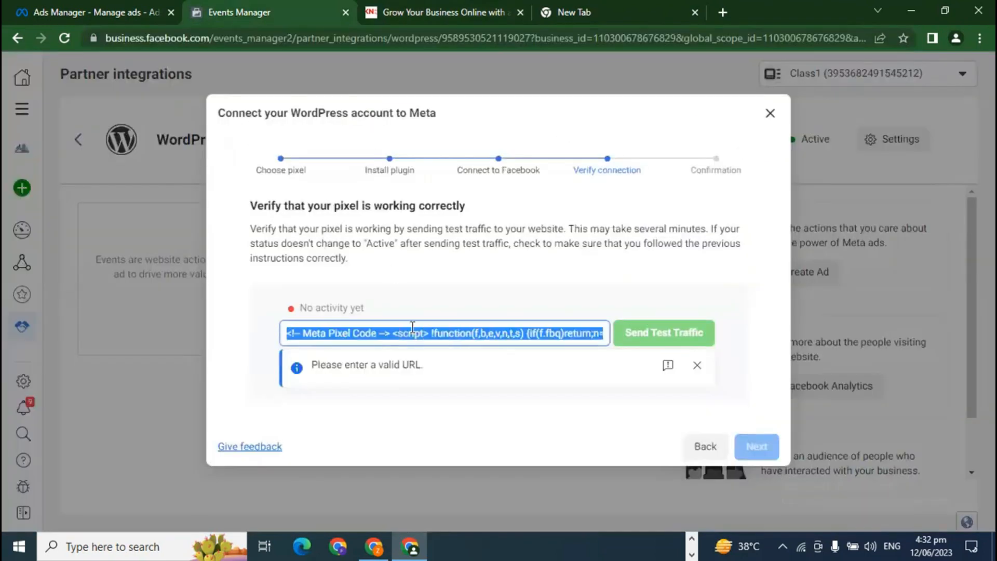
key(ctrl+v)
click(670, 349)
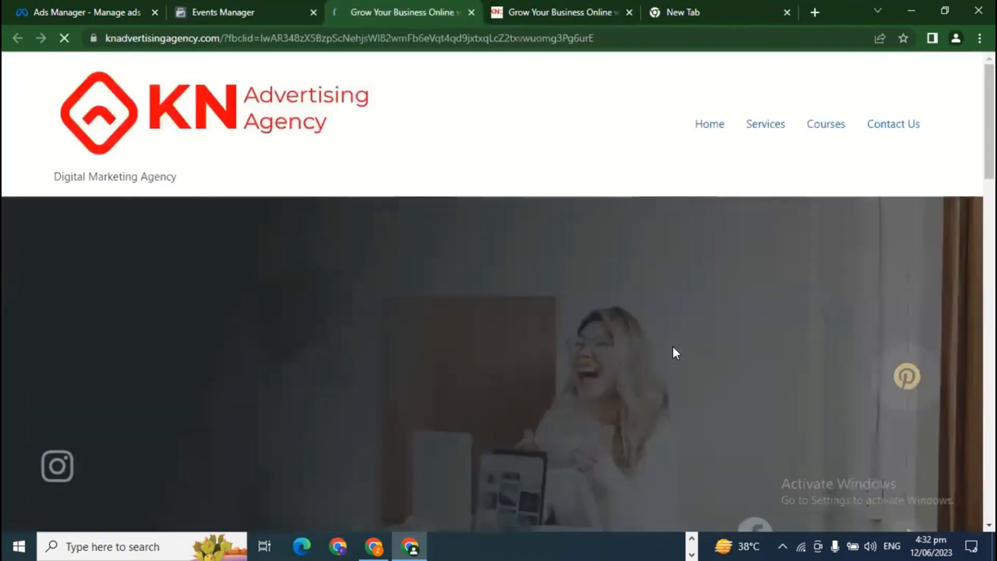
click(273, 6)
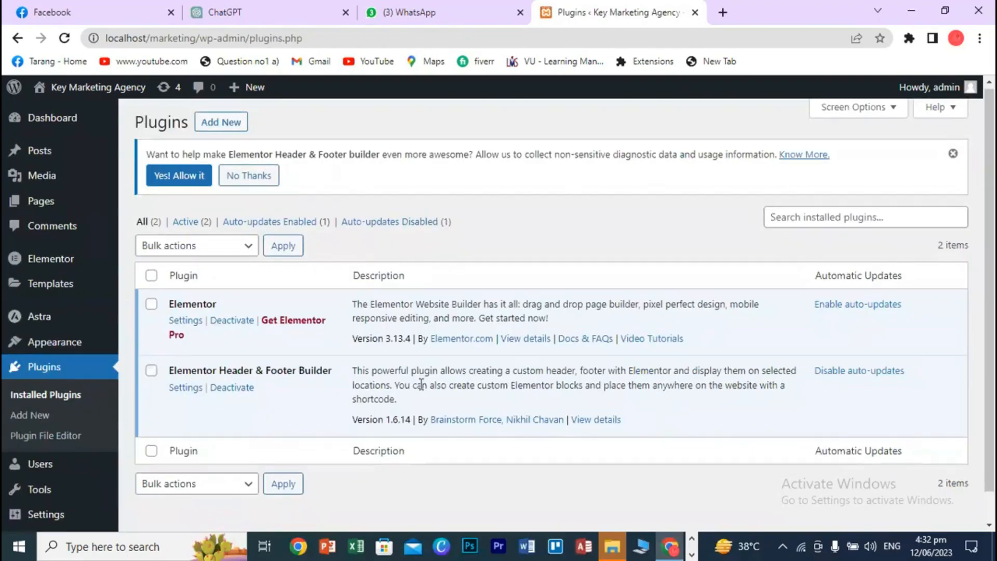
- Open the add-plugins page of the Key Marketing Agency WordPress site and search for "facebook pixels"
scroll(421, 384, up, 1)
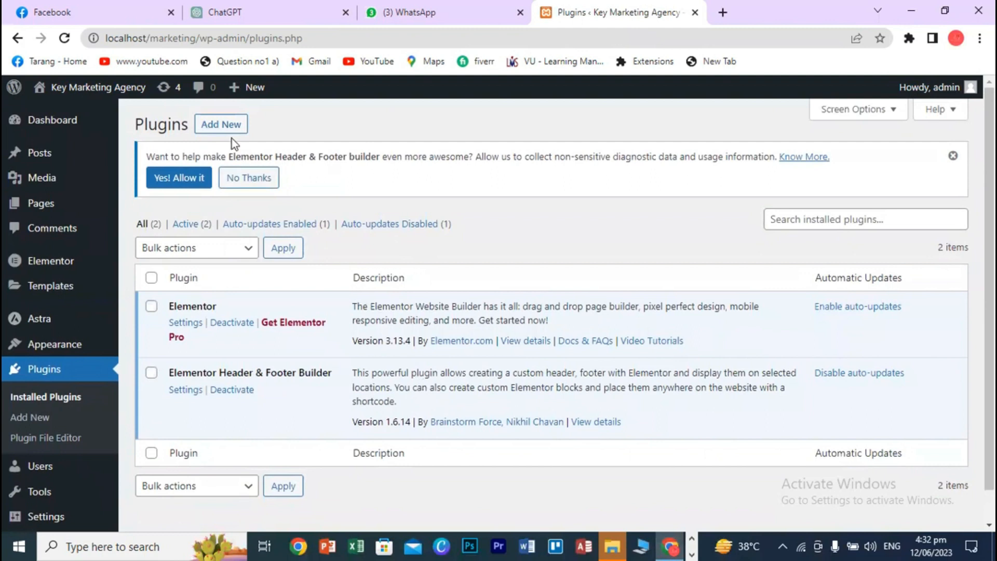
click(223, 124)
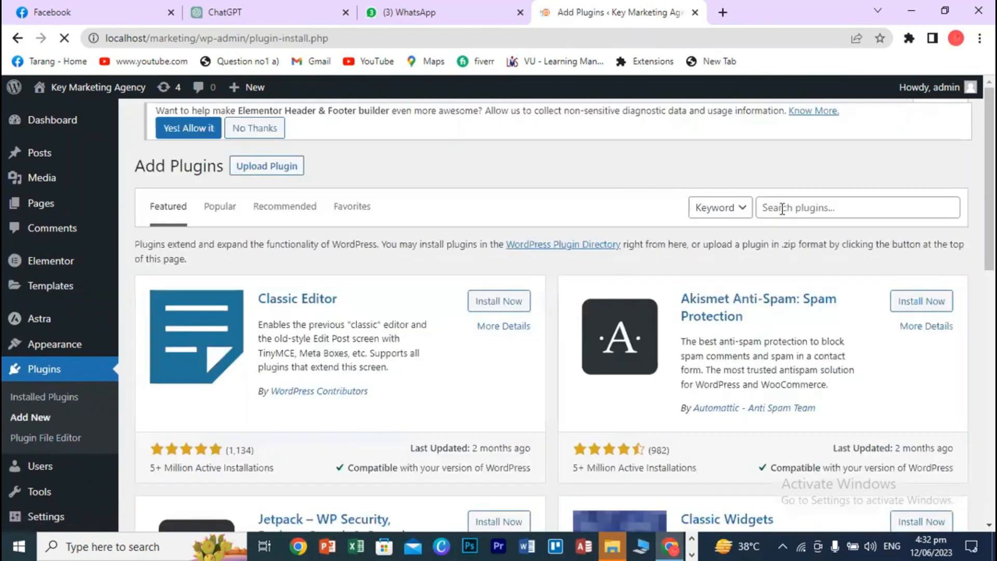
click(764, 207)
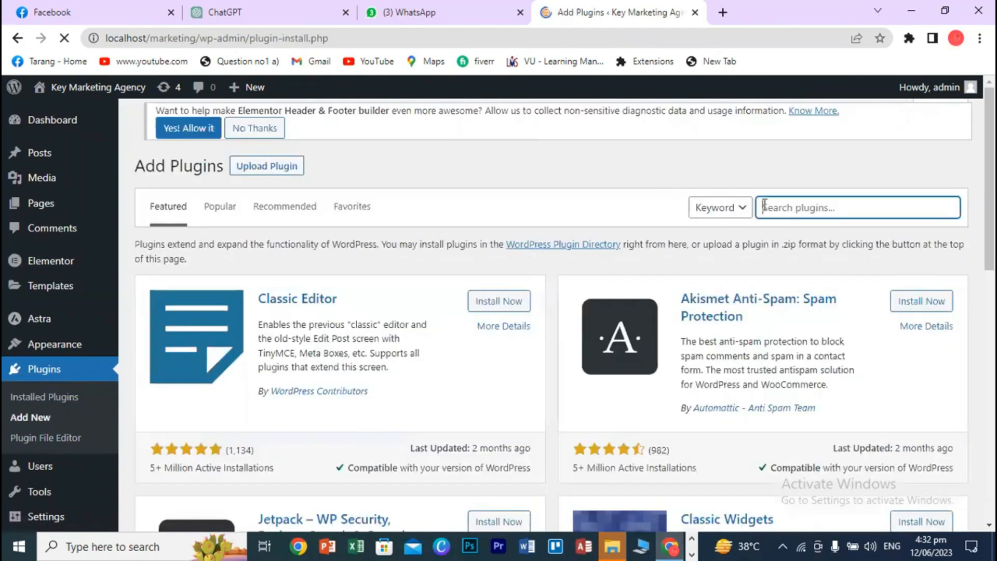
text(facebook)
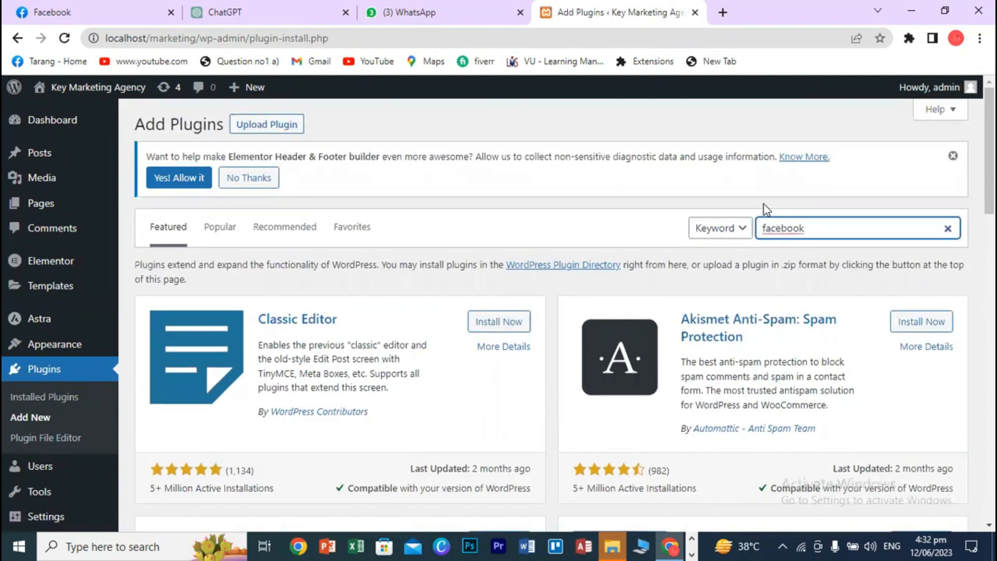
text( plxels)
scroll(571, 432, down, 6)
scroll(573, 431, up, 10)
- Replace the plugin search with "meta pixel for facebook"
double_click(814, 227)
key(ctrl+a)
text(met)
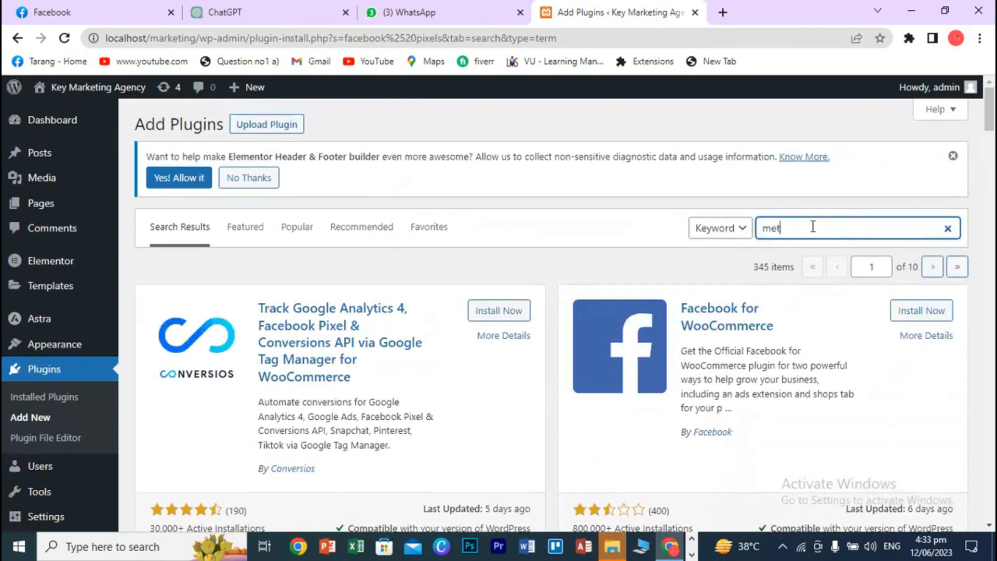
text(a pixel for facebook)
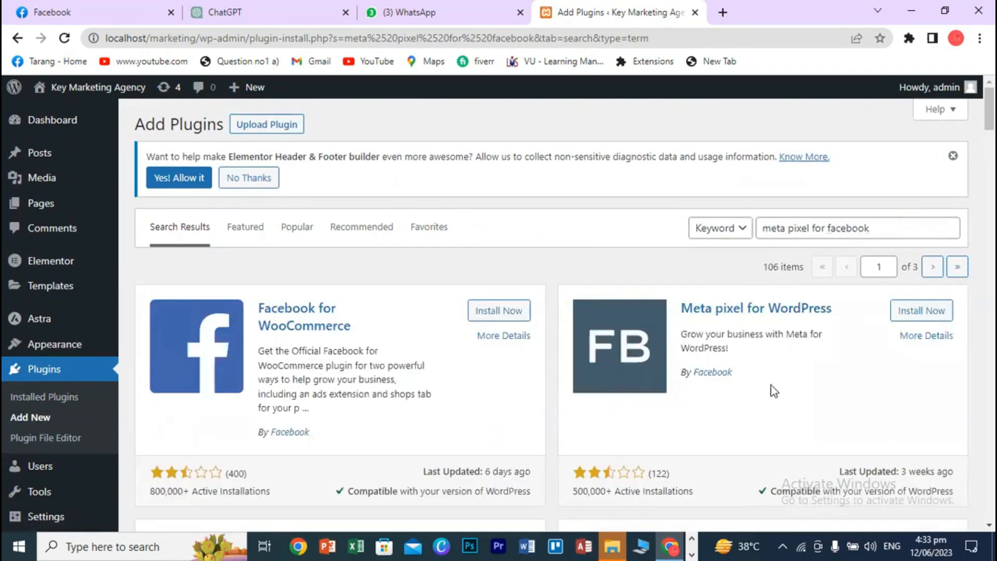
- Install the Meta pixel for WordPress plugin by Facebook from the plugin search results
click(932, 312)
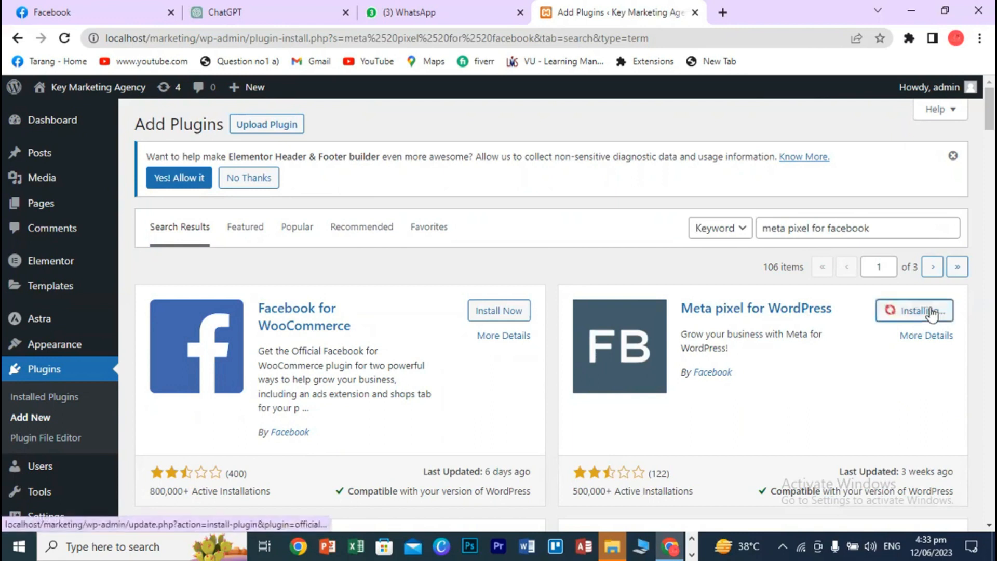
scroll(809, 389, down, 3)
scroll(781, 311, up, 2)
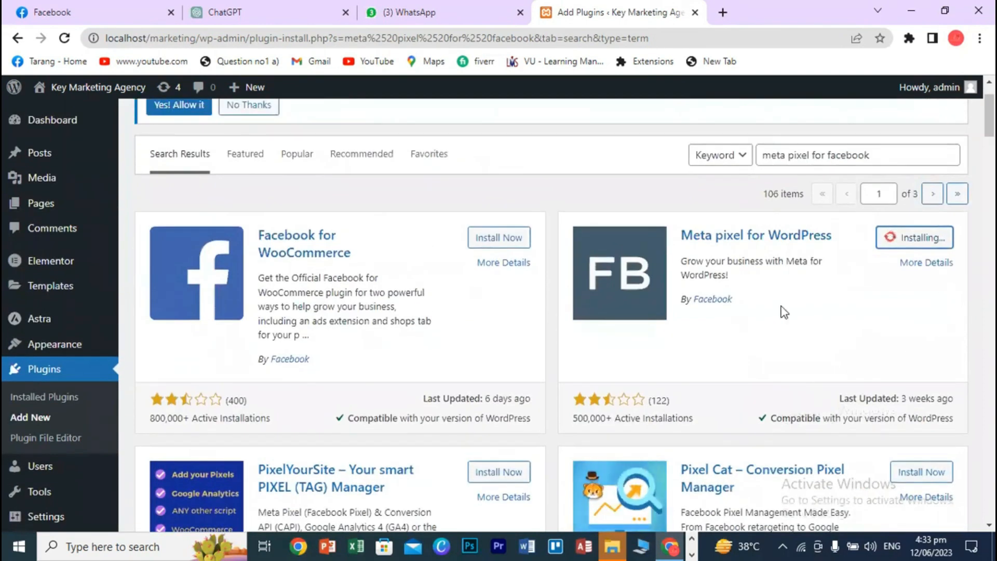
- Switch to Events Manager, continue setting up pixel1 with the Meta pixel method, and open the WordPress partner's plugin installation instructions
click(695, 539)
click(410, 546)
click(67, 273)
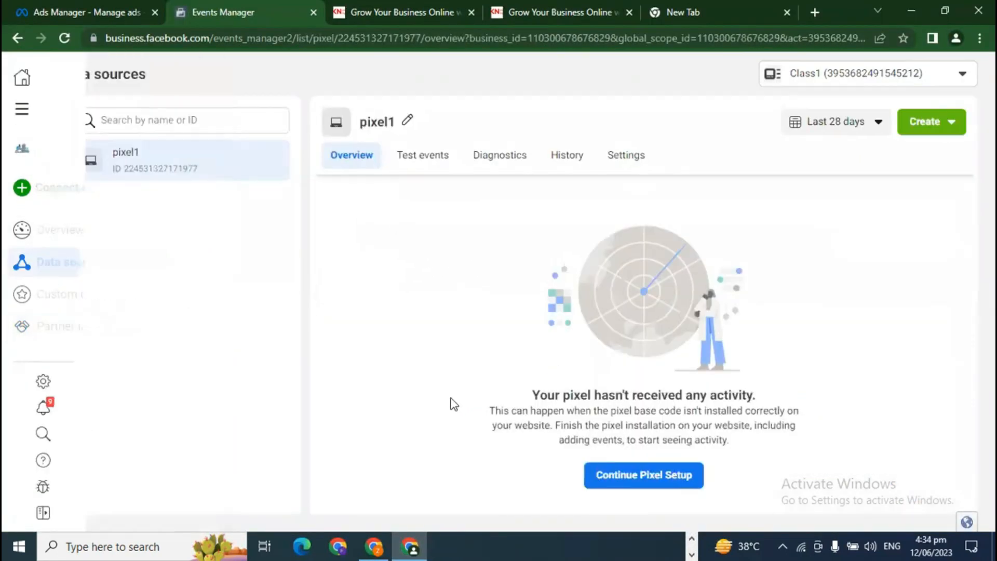
click(653, 480)
click(608, 286)
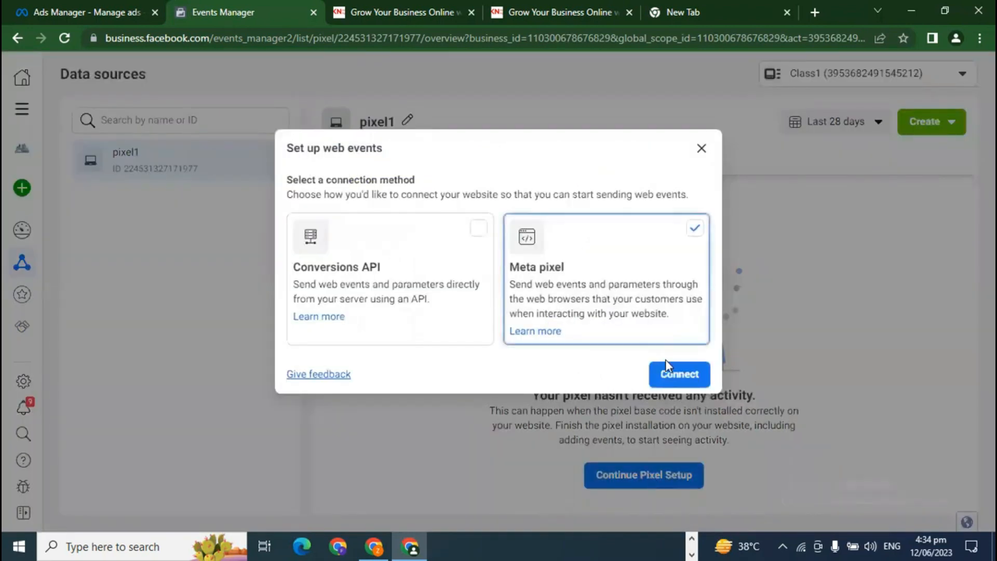
click(670, 372)
click(399, 370)
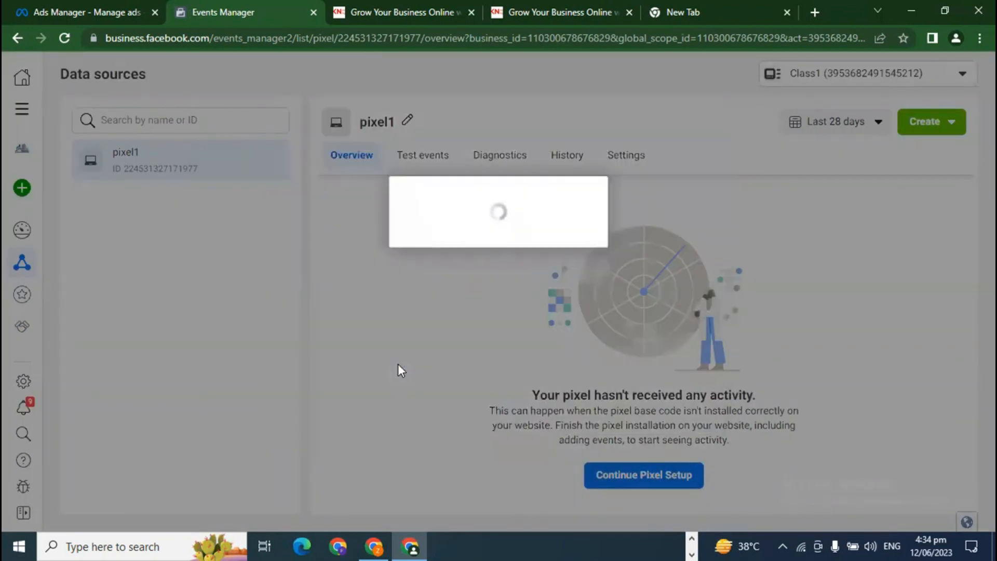
scroll(659, 400, down, 8)
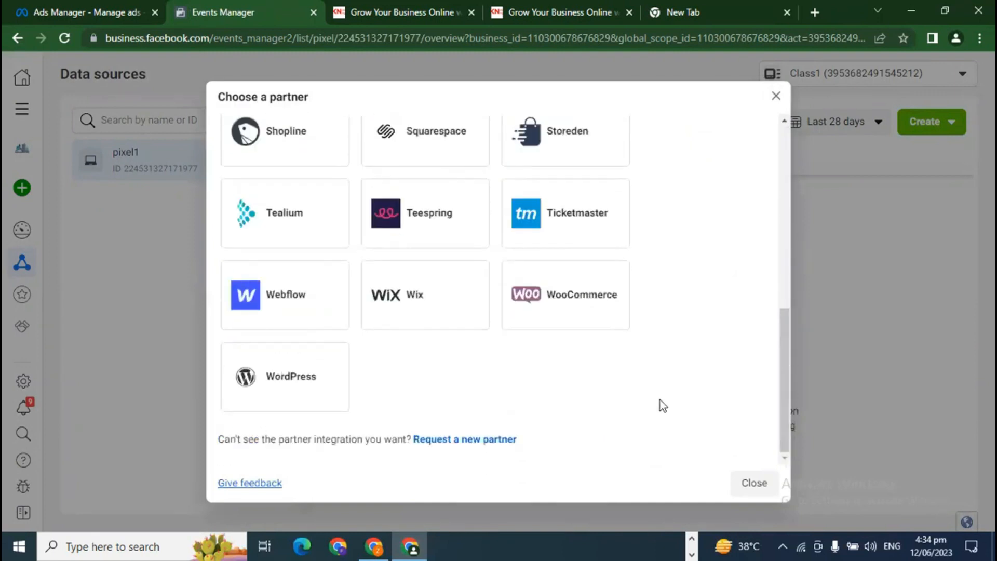
click(309, 378)
scroll(556, 423, down, 2)
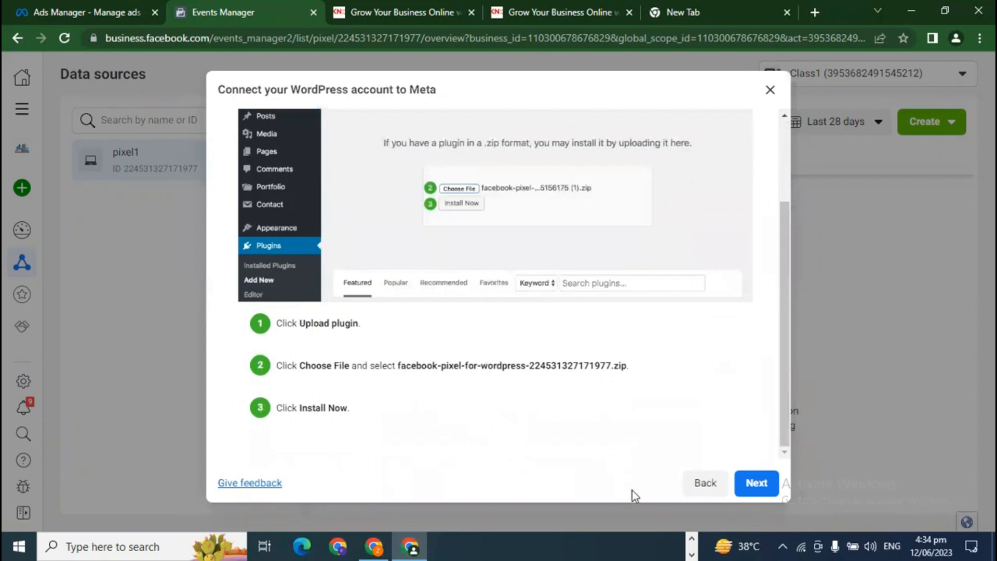
- Search the WordPress site's add-plugins page for "facebook-pixel-for-wordpress" and activate the Meta pixel for WordPress plugin
click(691, 538)
click(675, 545)
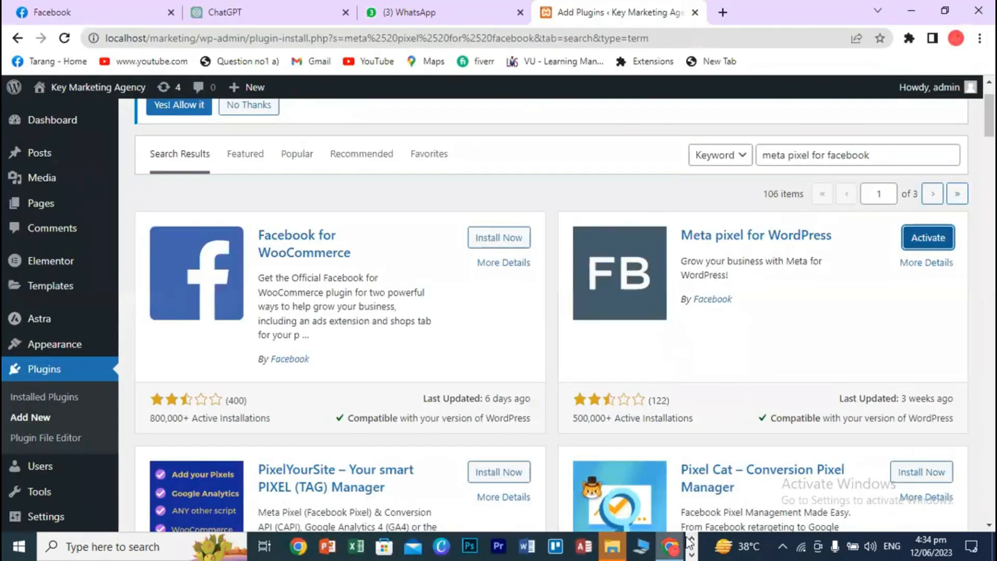
click(691, 554)
click(409, 546)
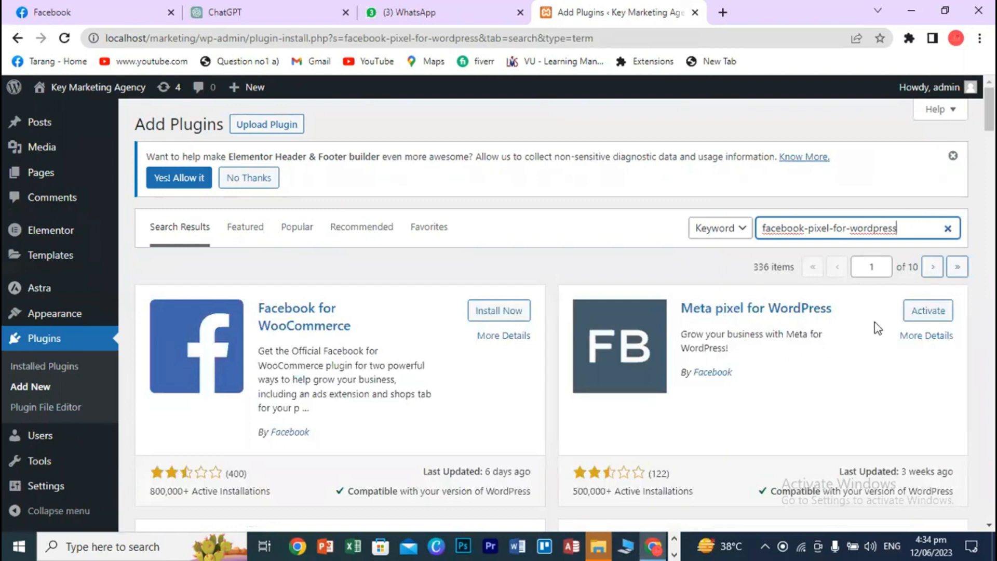
click(920, 318)
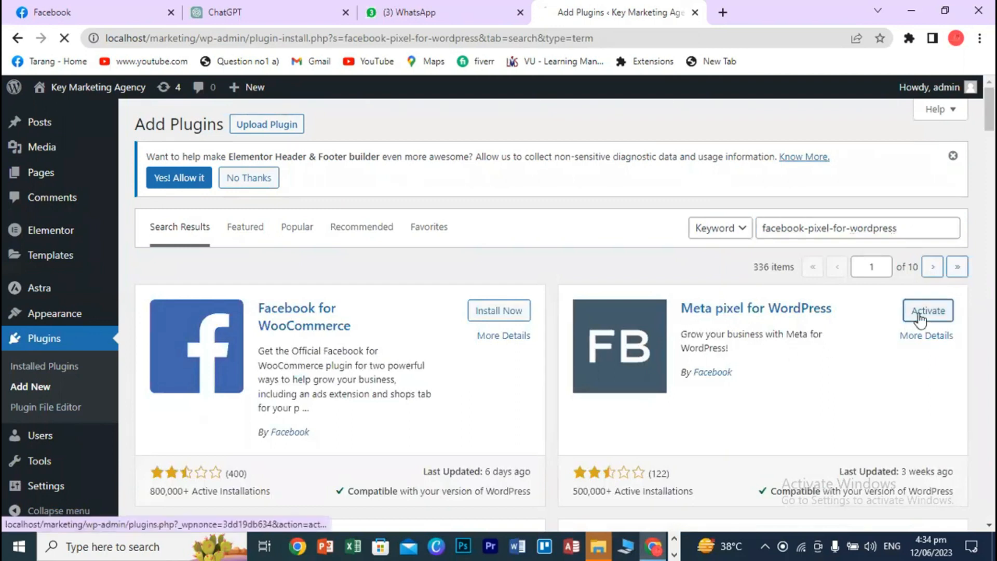
scroll(611, 415, down, 4)
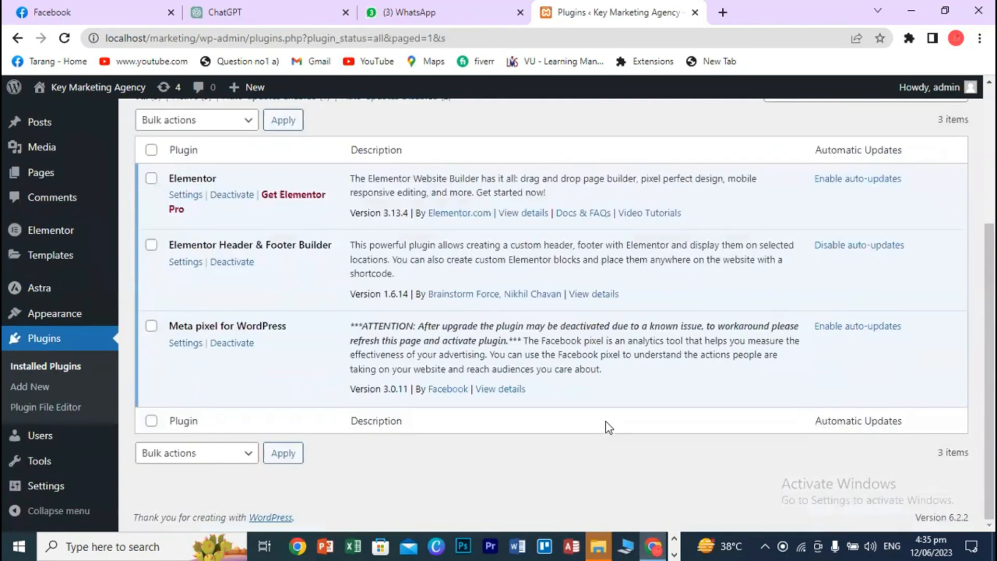
- Open the Meta pixel plugin's settings and try to connect the business to the logged-in Facebook account
click(186, 345)
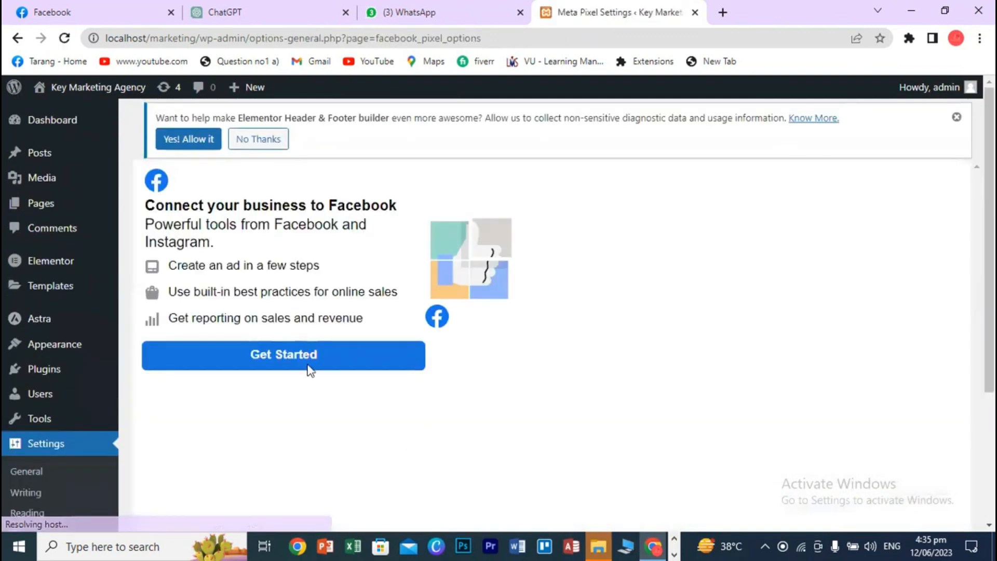
click(322, 360)
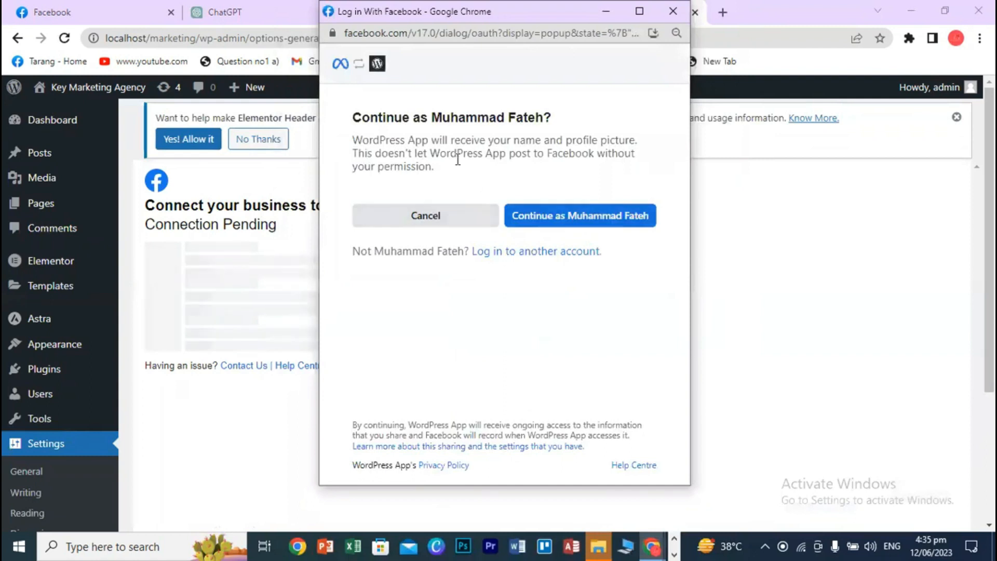
click(584, 216)
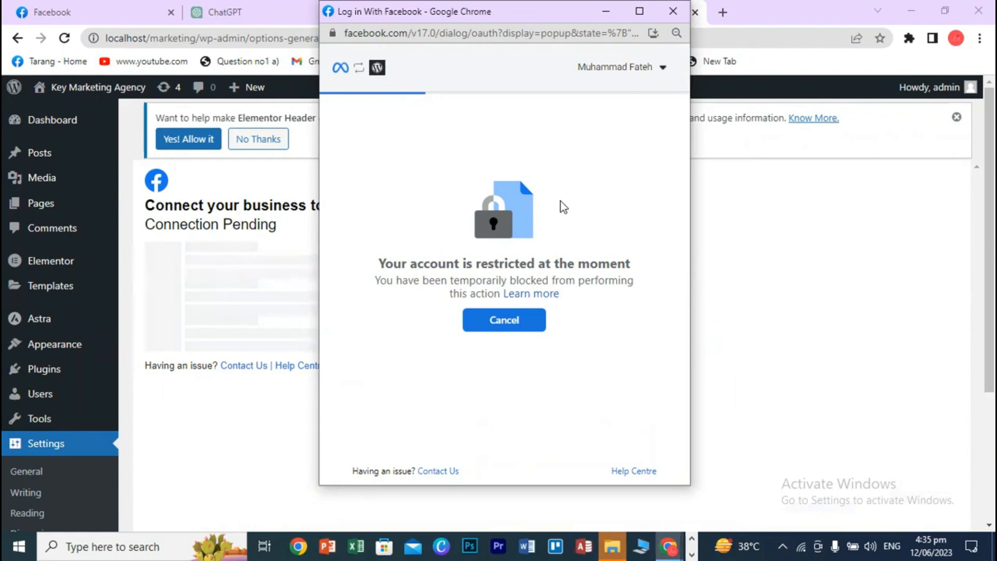
click(503, 319)
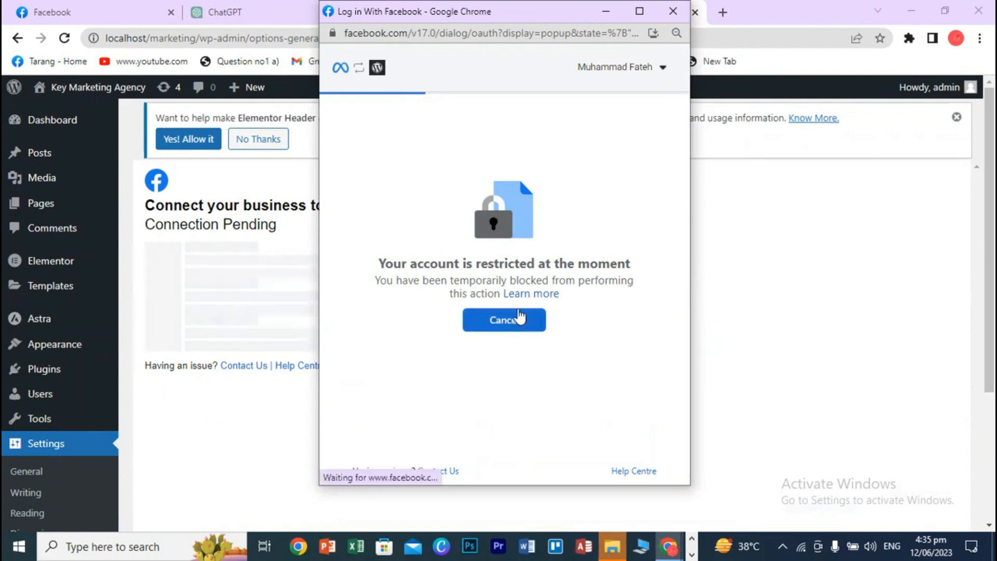
click(685, 6)
- Switch back to Events Manager and close the WordPress connection instructions
click(692, 555)
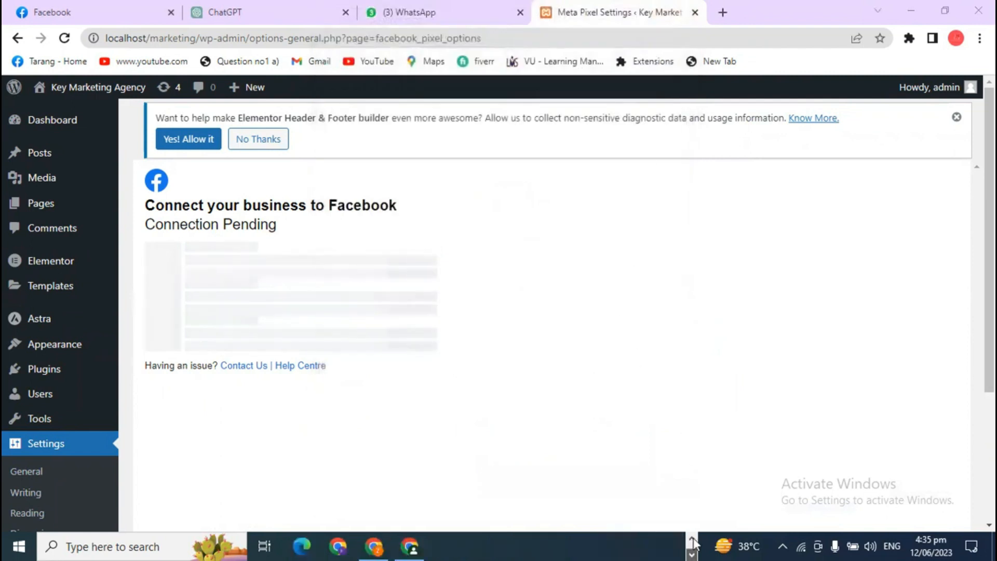
click(410, 547)
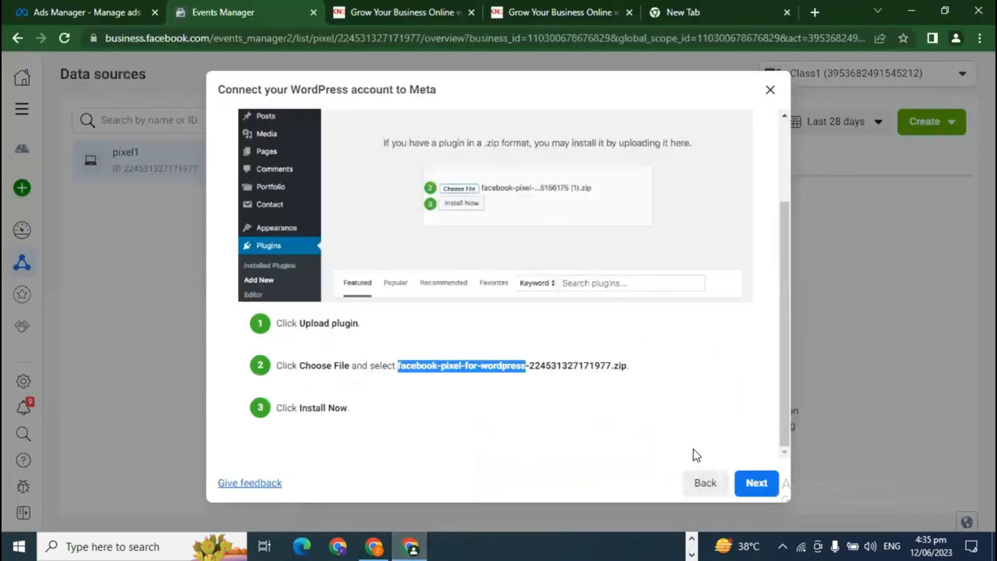
scroll(705, 329, up, 2)
click(770, 90)
- Connect a new web data source and create a pixel named pixel2
mouse_move(27, 276)
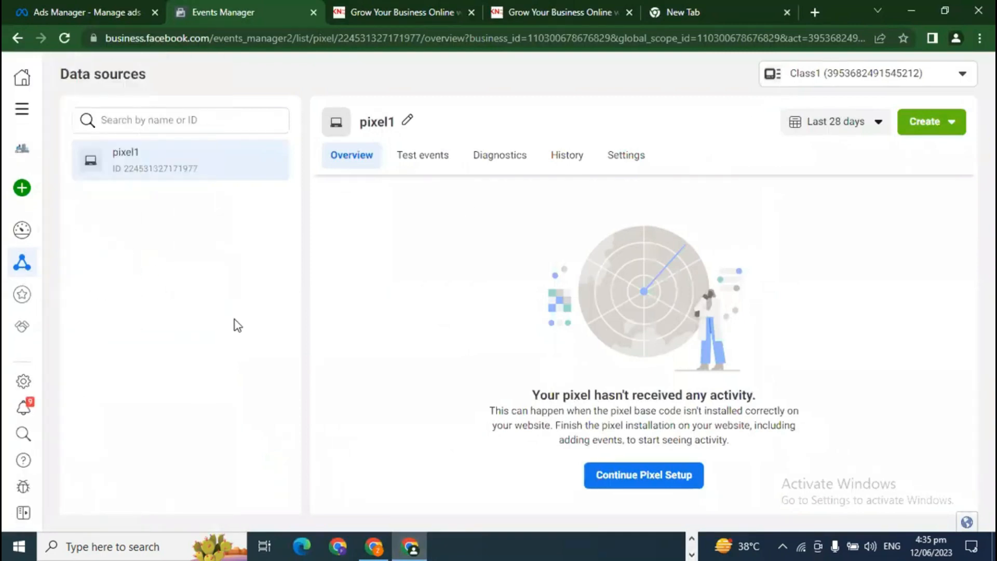
mouse_move(18, 257)
click(82, 191)
click(279, 272)
click(798, 402)
click(427, 246)
text(pixel2)
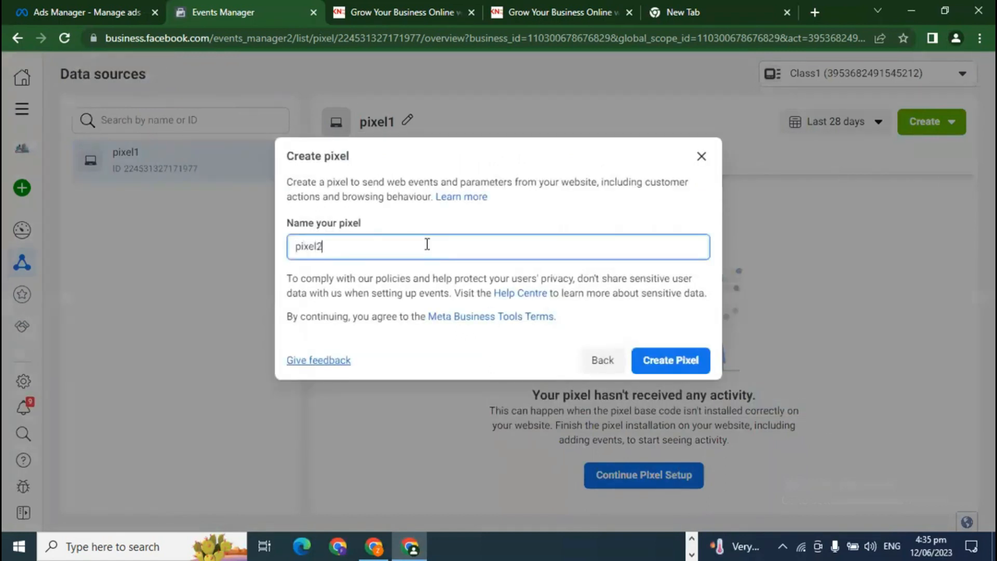
click(663, 359)
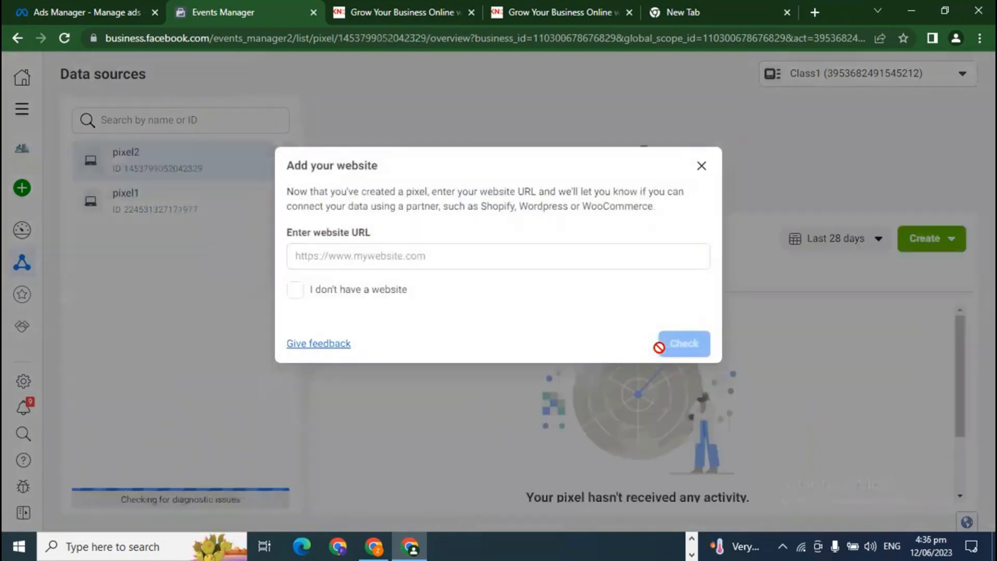
click(410, 254)
right_click(410, 254)
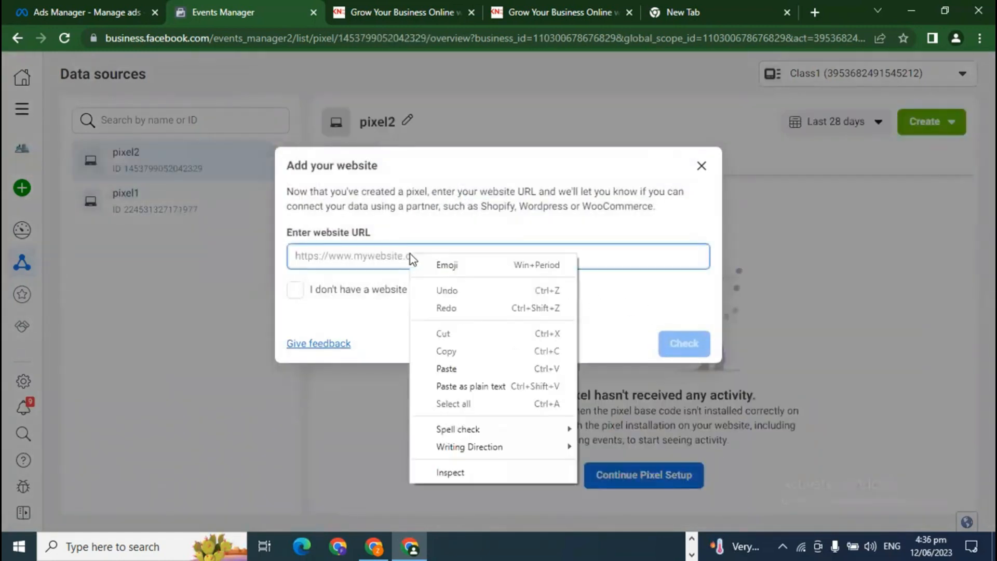
click(441, 370)
click(385, 5)
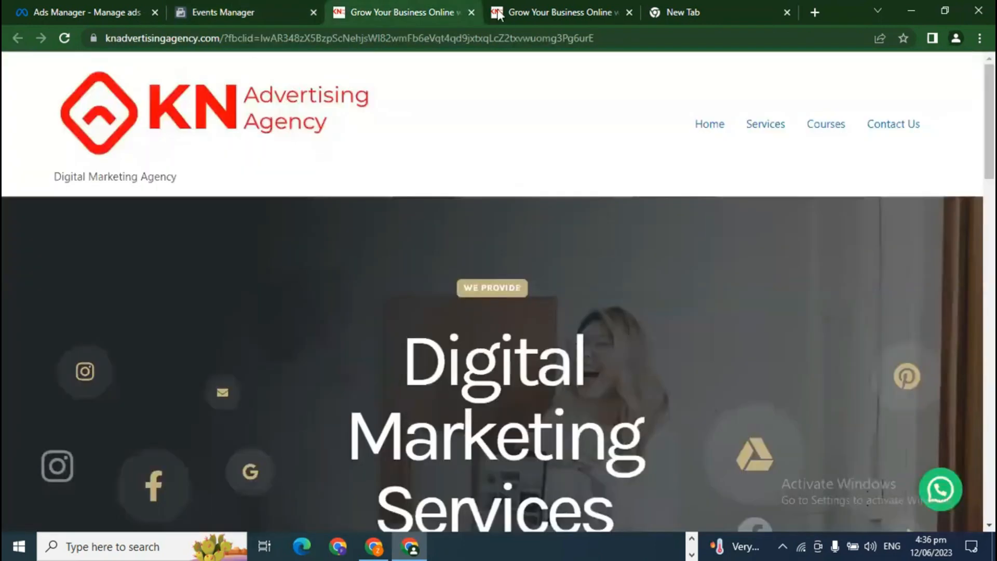
click(249, 38)
right_click(237, 38)
click(276, 118)
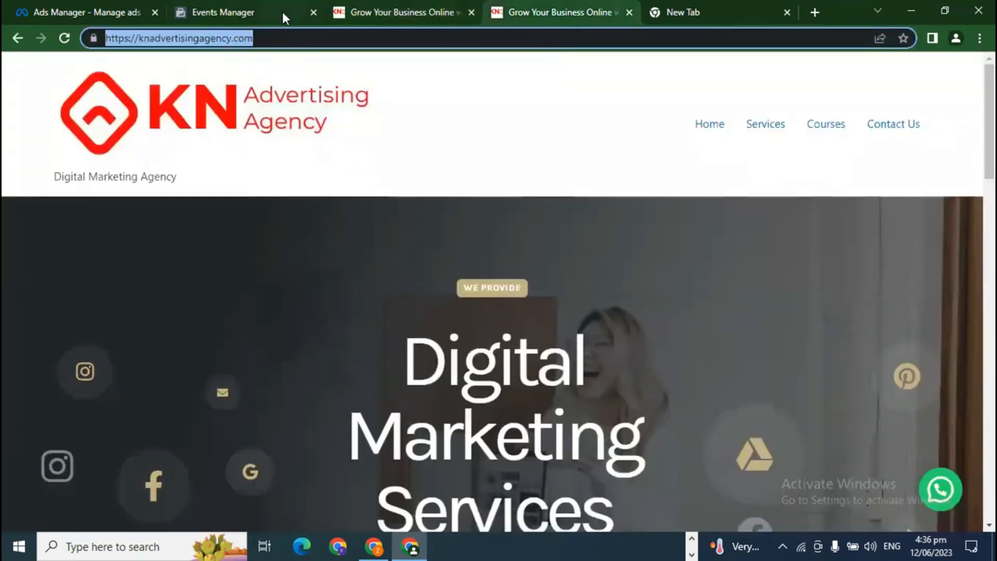
click(281, 10)
triple_click(378, 245)
right_click(377, 243)
click(411, 312)
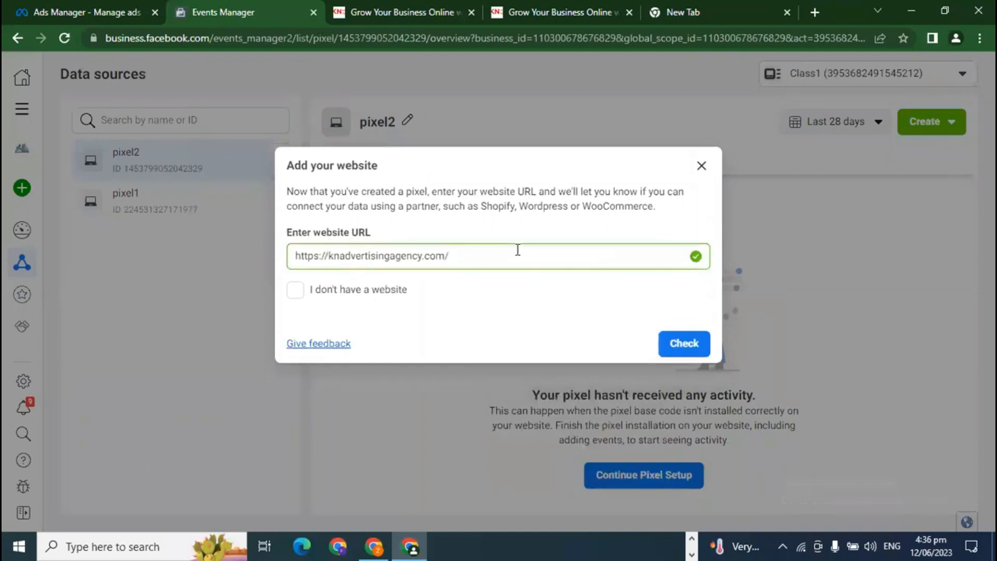
click(681, 341)
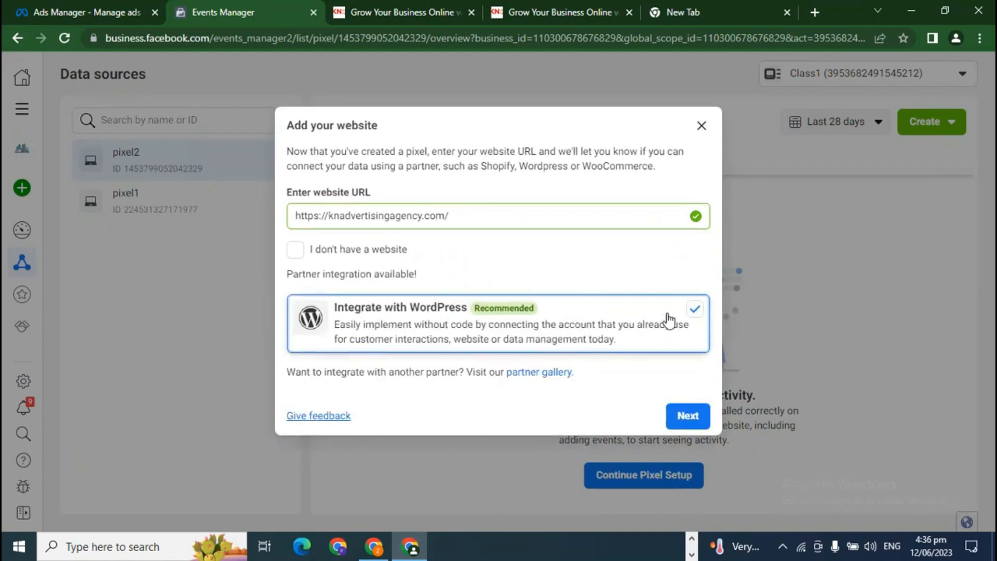
- Skip the WordPress integration for pixel2, connect the website with Meta pixel only, and choose manual code installation
click(693, 310)
click(687, 448)
click(454, 304)
click(682, 372)
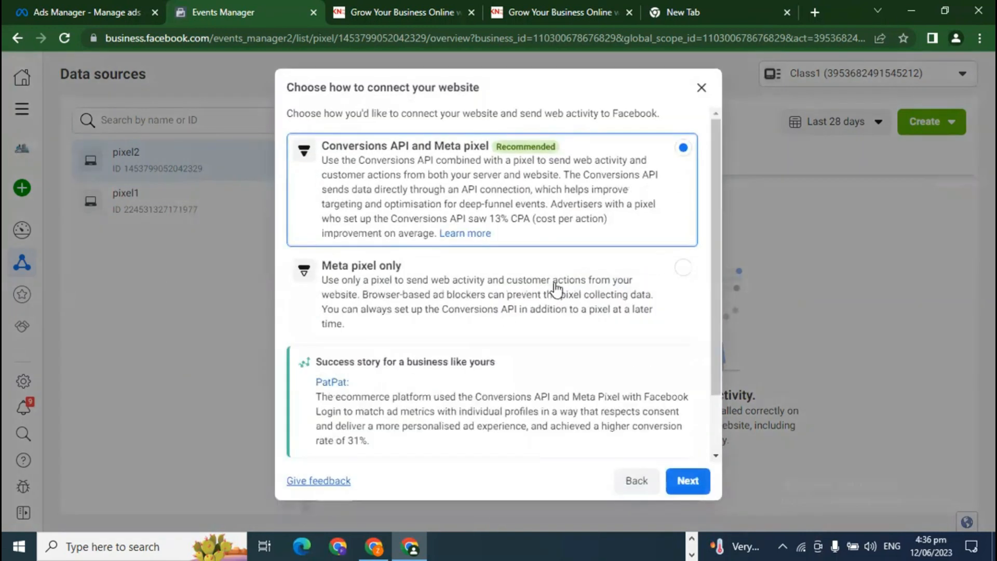
click(489, 303)
click(678, 443)
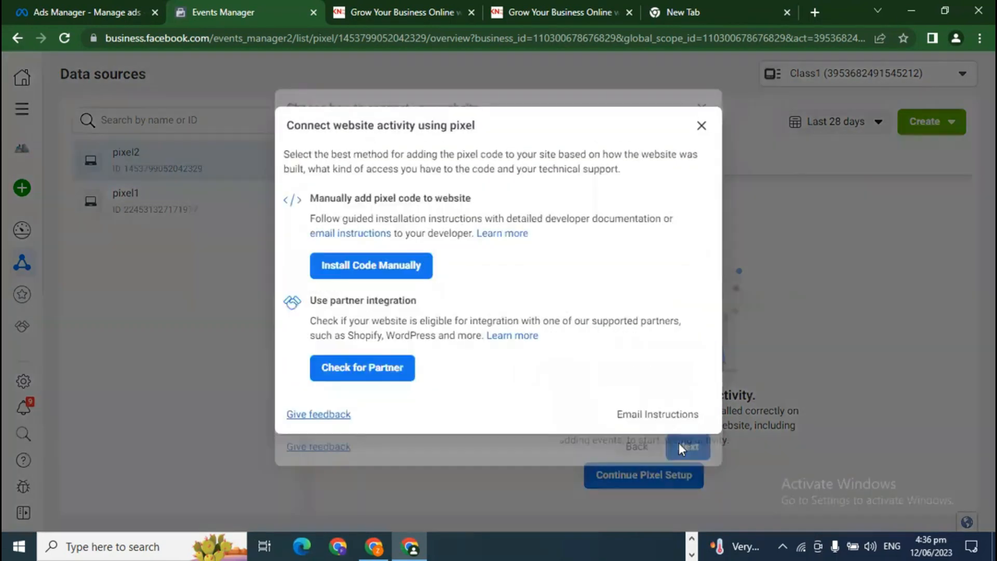
click(384, 266)
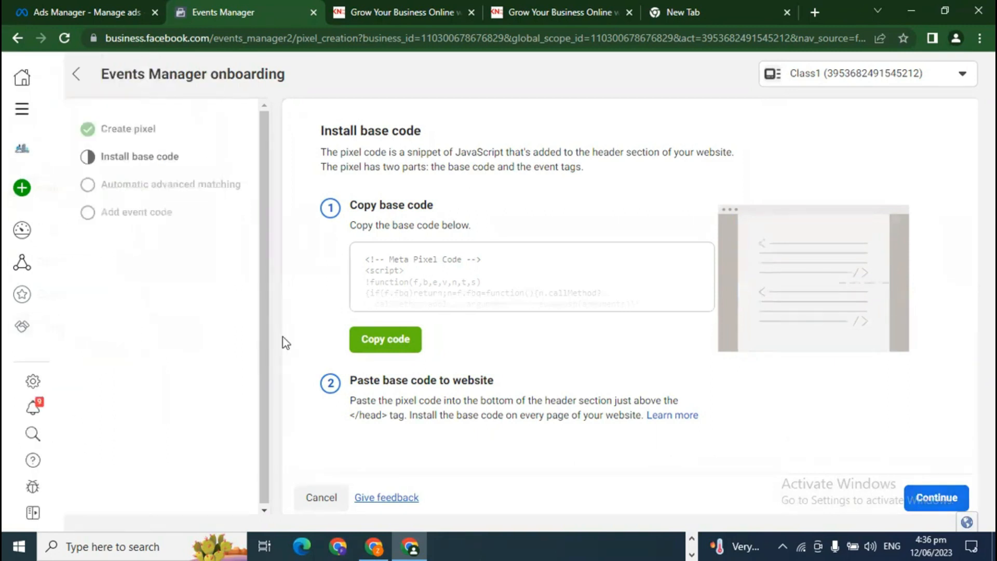
- Open the Ads Manager campaigns page, and load the home page of the KN Advertising Agency site
click(22, 108)
click(82, 150)
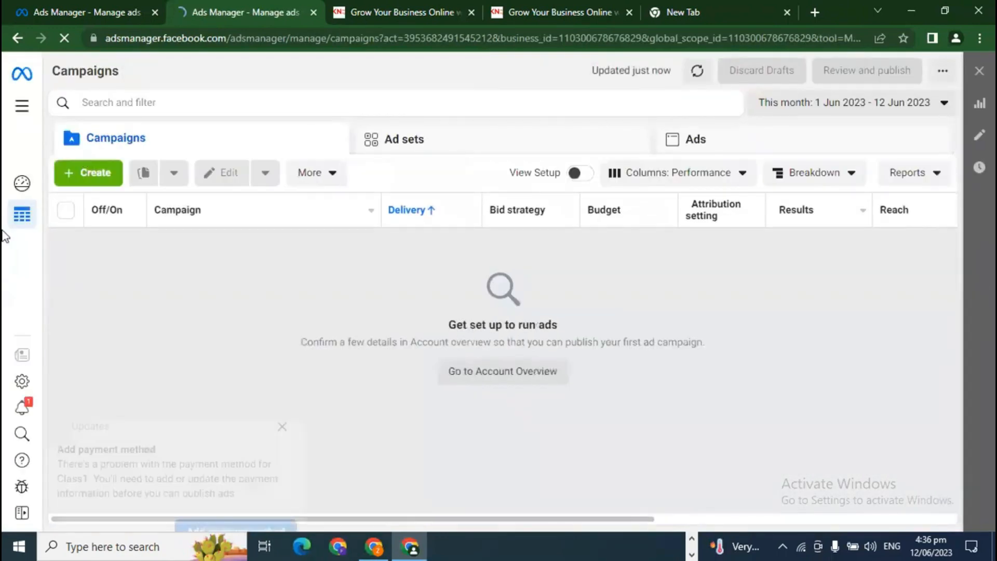
click(400, 12)
click(714, 127)
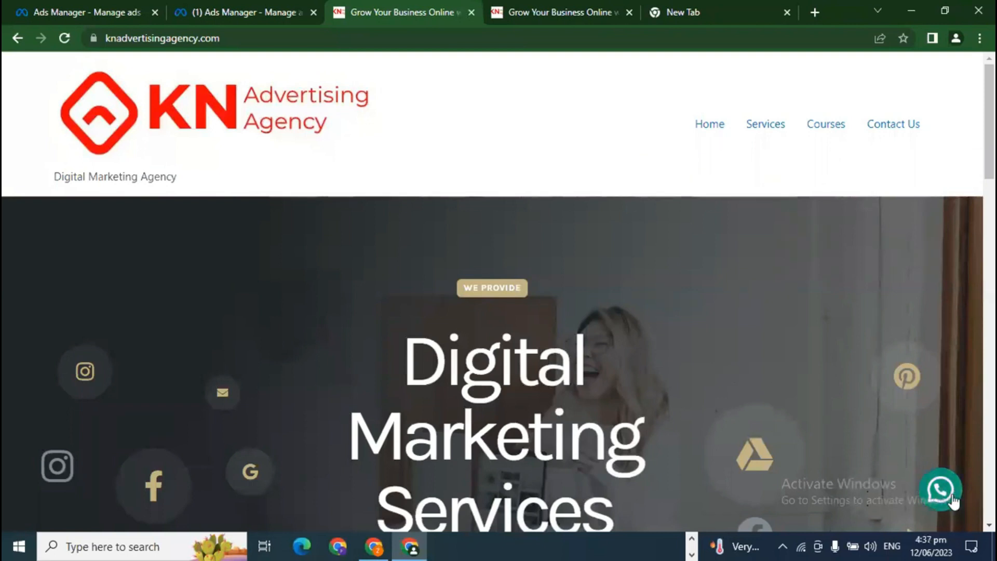
- Search Google for "shazyl skincare", open the Shazyl Skincare site, and look through the products on its home page
click(719, 12)
click(208, 36)
text(shazyl)
key(Return)
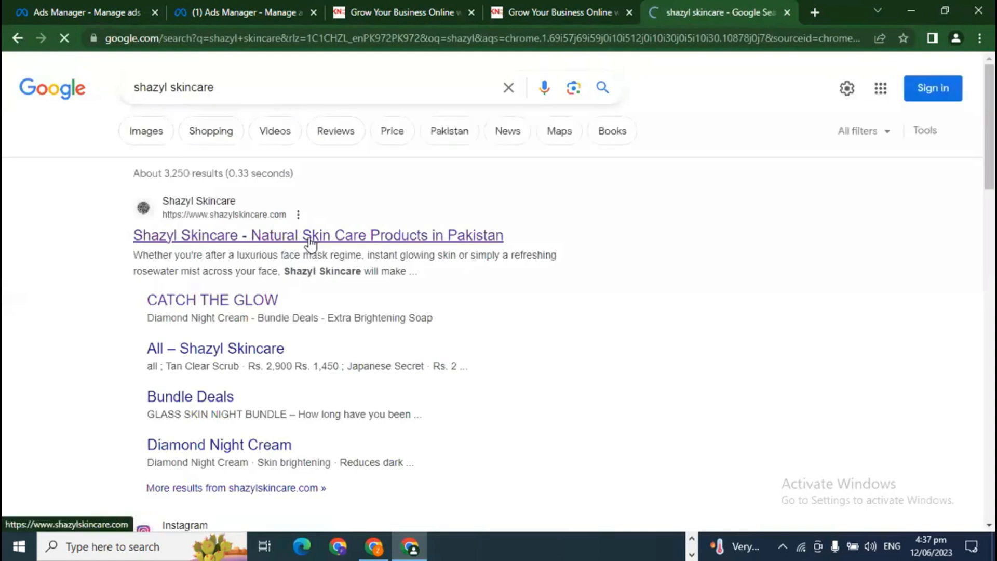
click(310, 238)
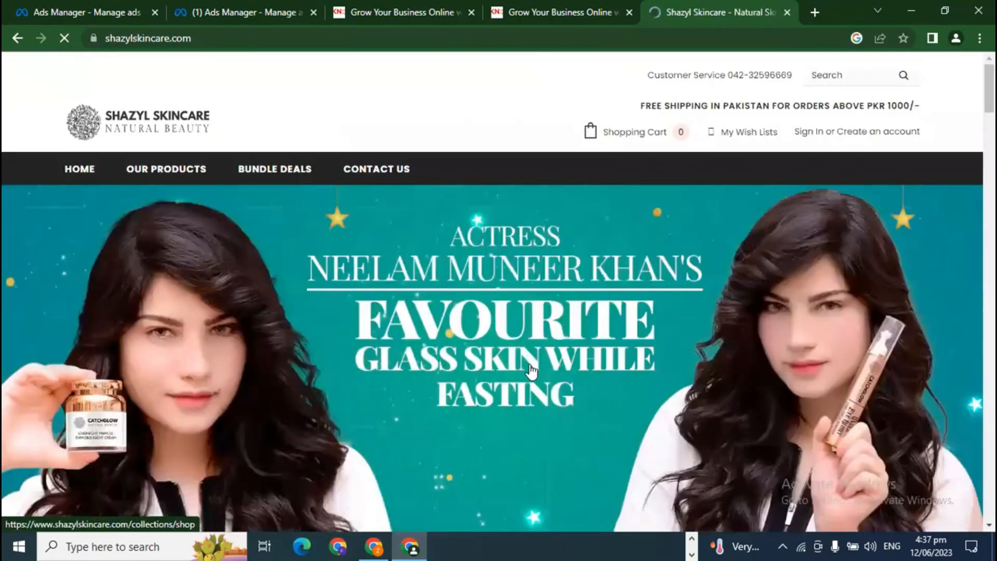
scroll(531, 366, down, 15)
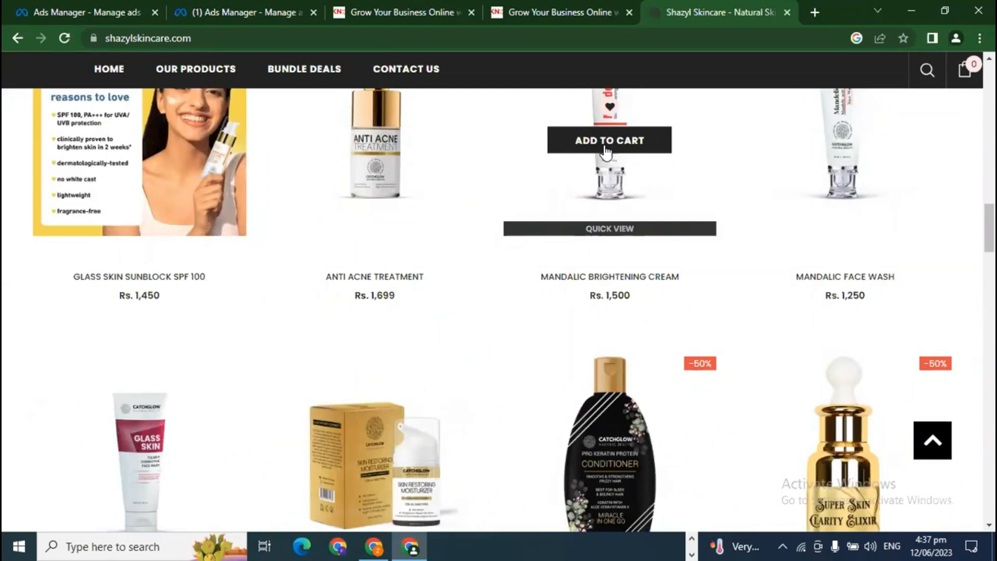
scroll(617, 352, up, 12)
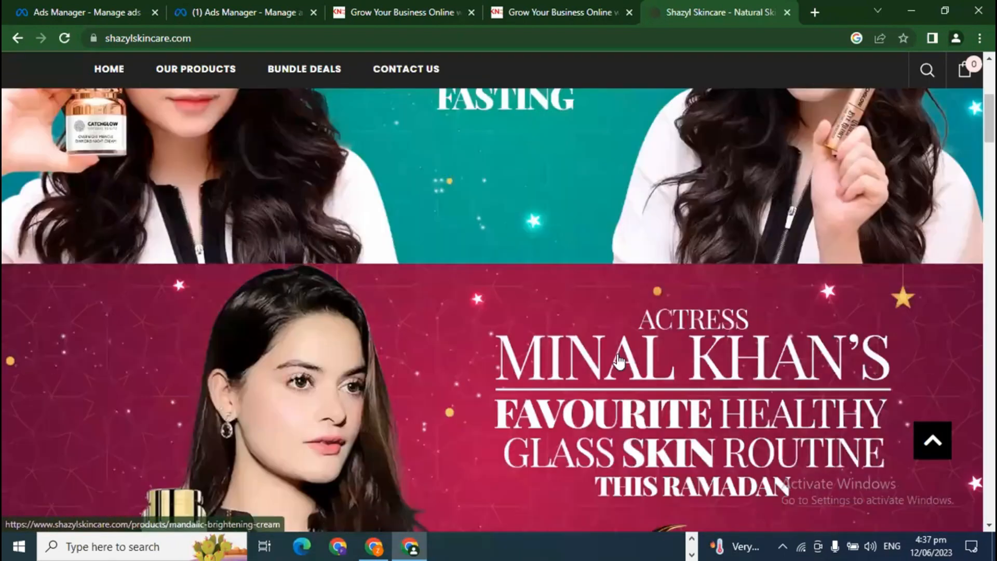
scroll(618, 359, up, 5)
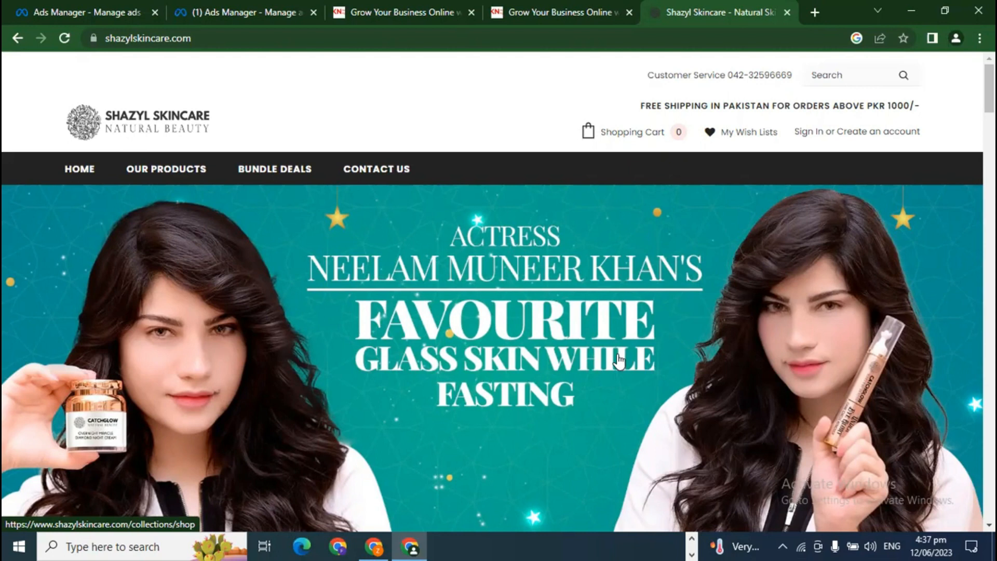
- Open the New Sales ad set in Ads Manager and look through the conversion events available for the kn advertising pixel
click(99, 11)
scroll(618, 416, up, 6)
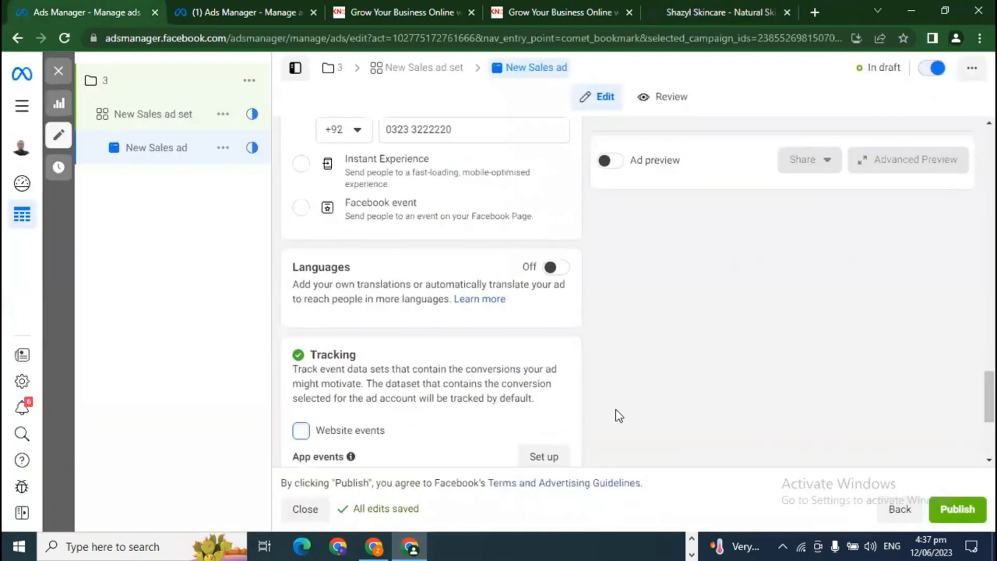
scroll(622, 418, down, 4)
click(176, 112)
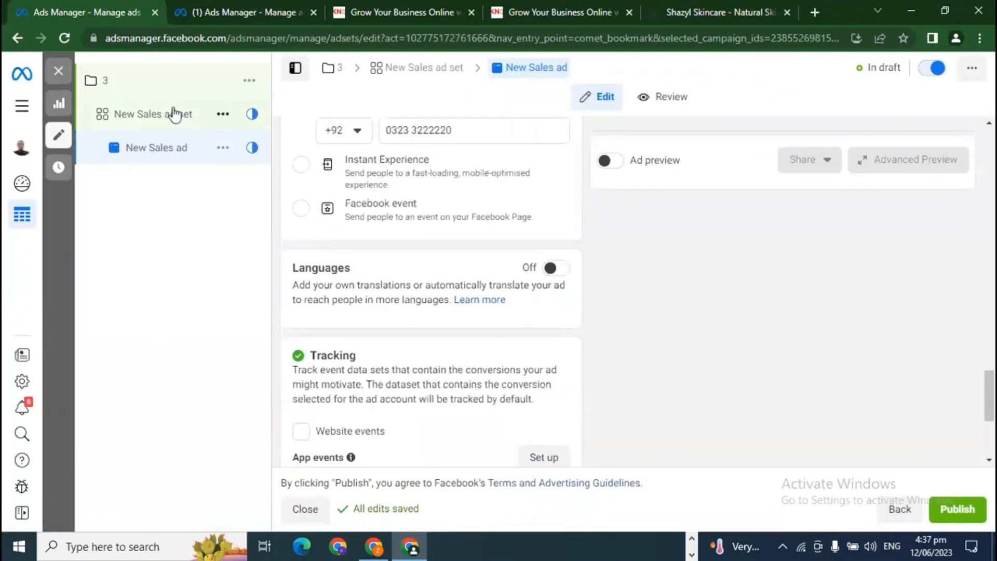
scroll(525, 341, down, 6)
click(282, 298)
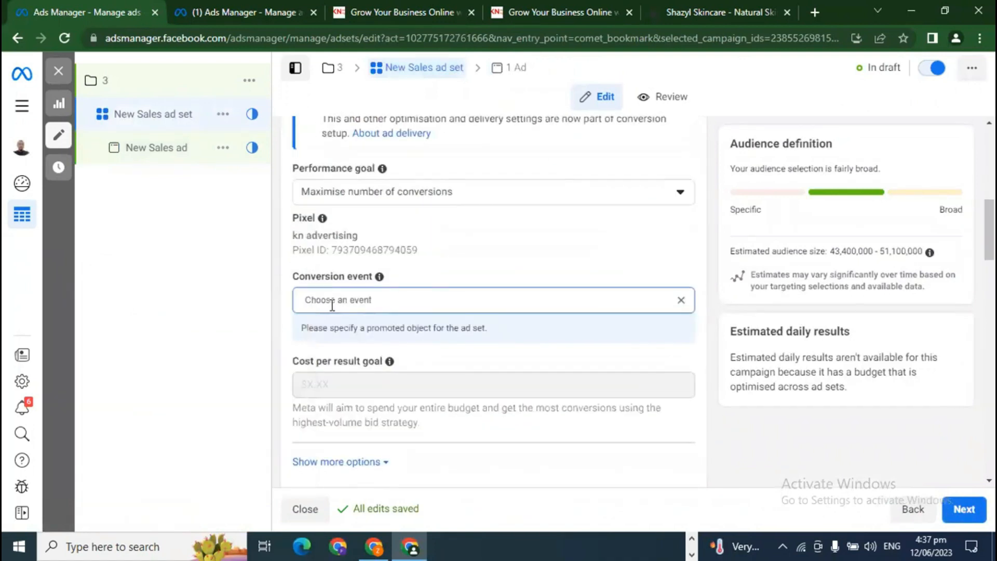
click(384, 305)
scroll(356, 413, down, 3)
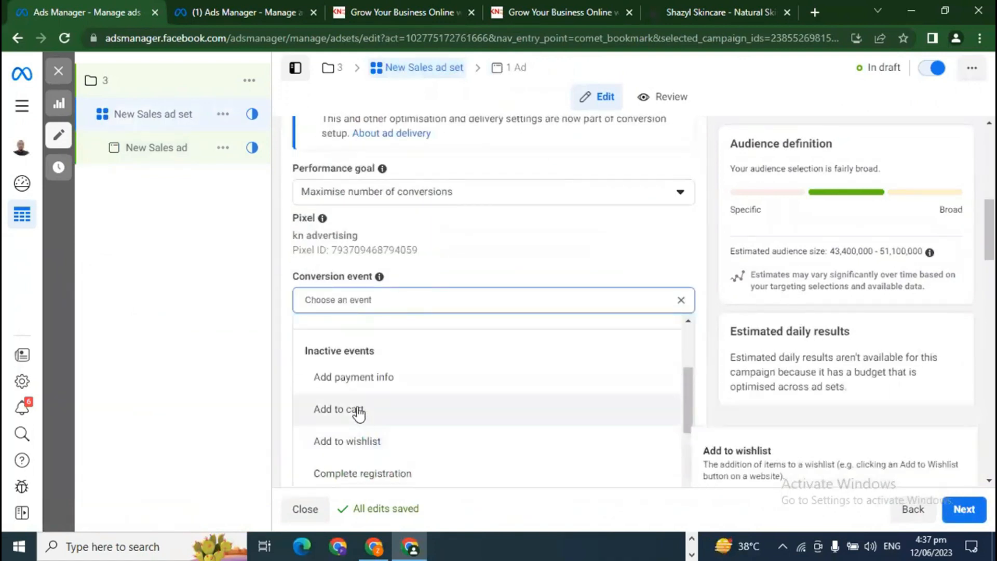
scroll(379, 395, up, 1)
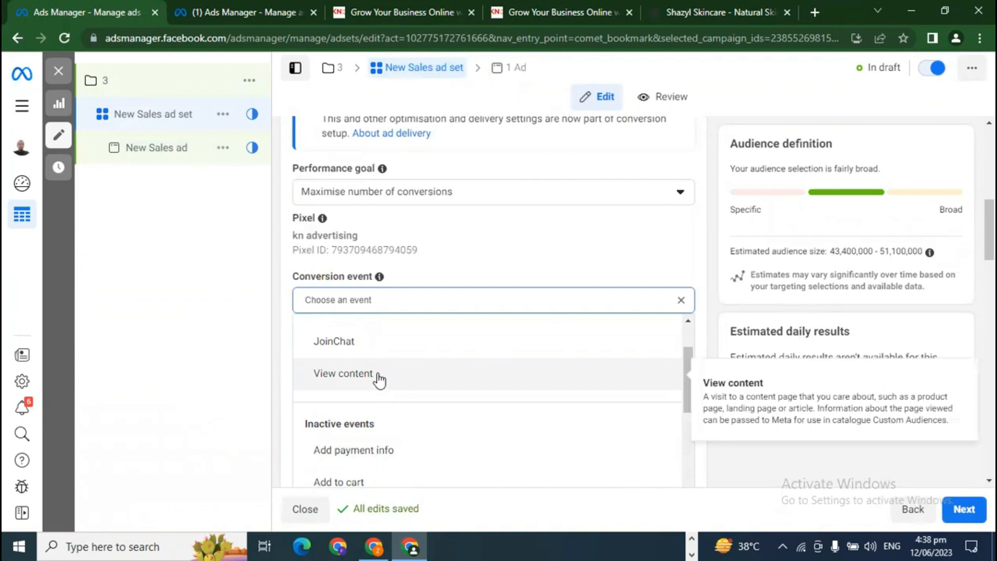
scroll(379, 381, down, 1)
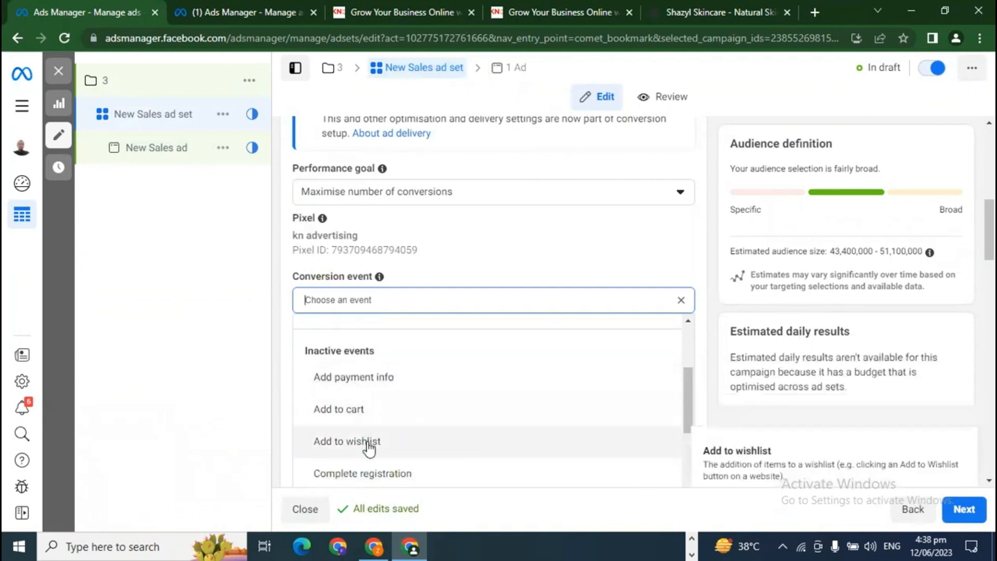
click(709, 423)
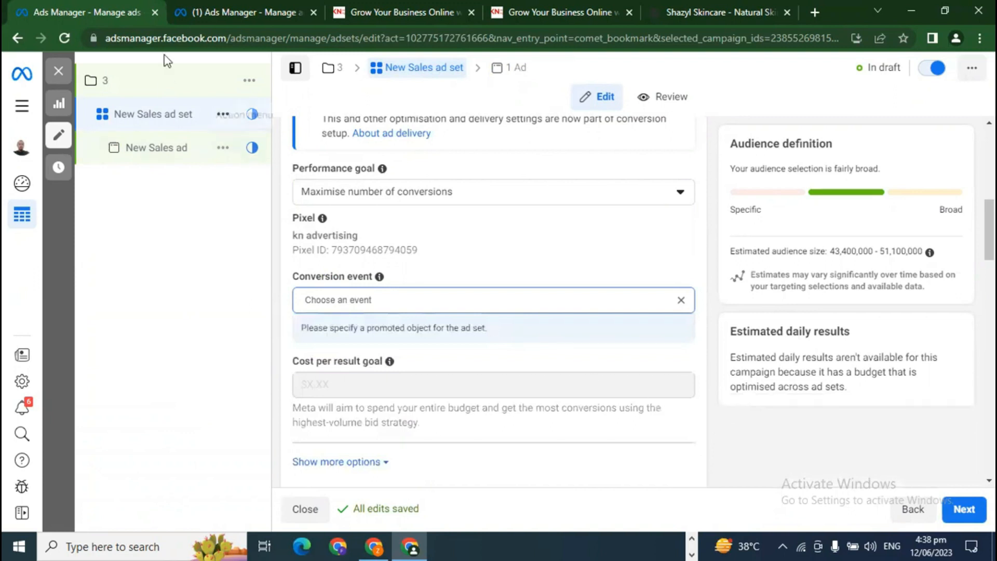
- Close the ad set editor and switch the other campaigns page from Class1 to the ad account that owns the kn advertising pixel
click(59, 71)
click(279, 356)
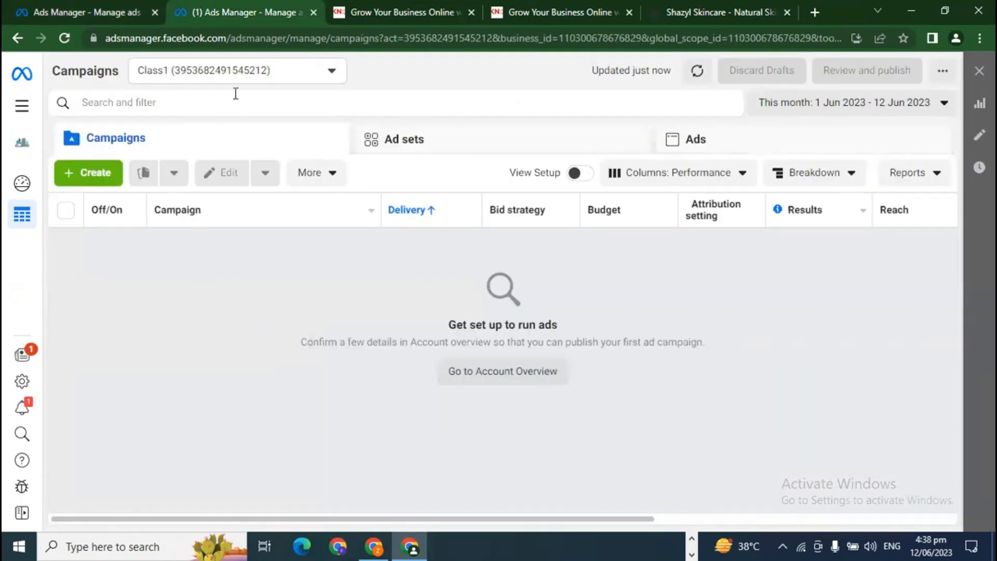
click(172, 77)
click(207, 174)
scroll(217, 357, down, 1)
click(217, 357)
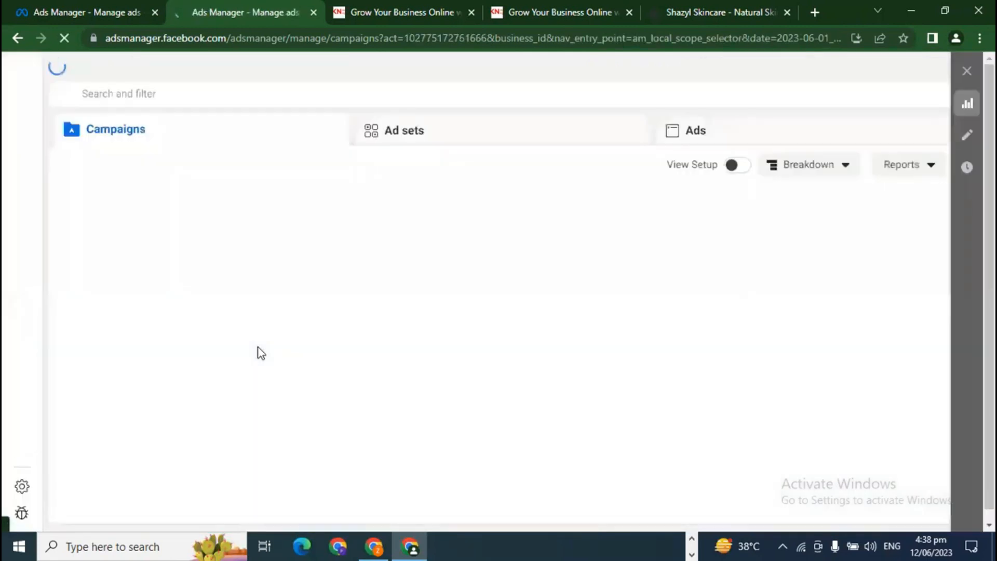
click(363, 10)
click(205, 2)
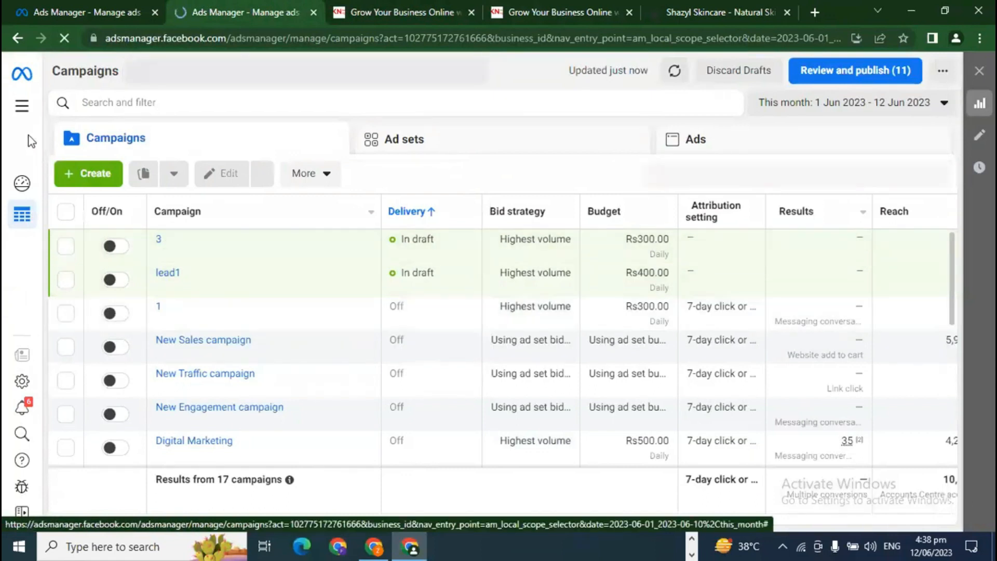
- Open Events Manager, go to the data sources, and review the events listed for the kn advertising pixel
click(22, 105)
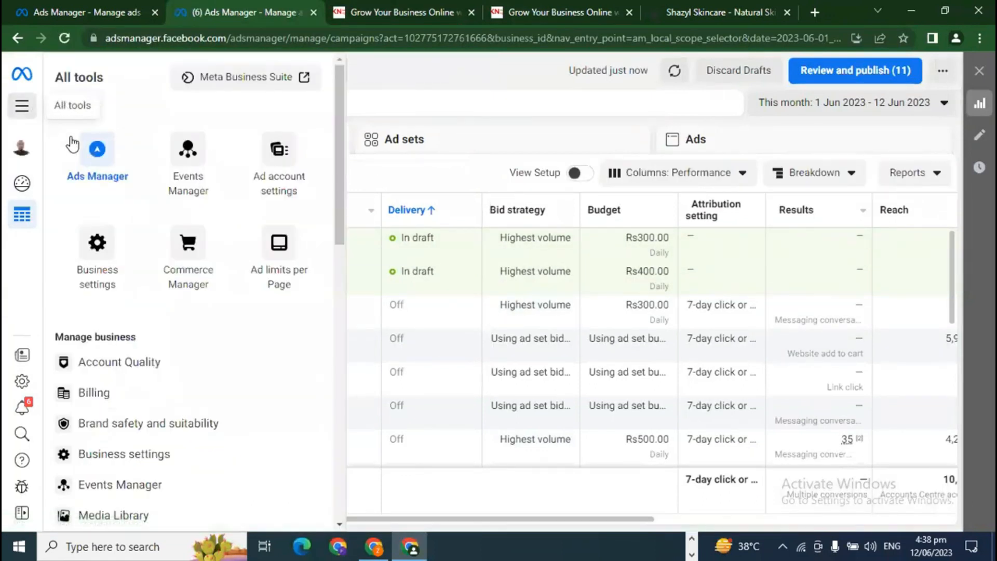
click(182, 175)
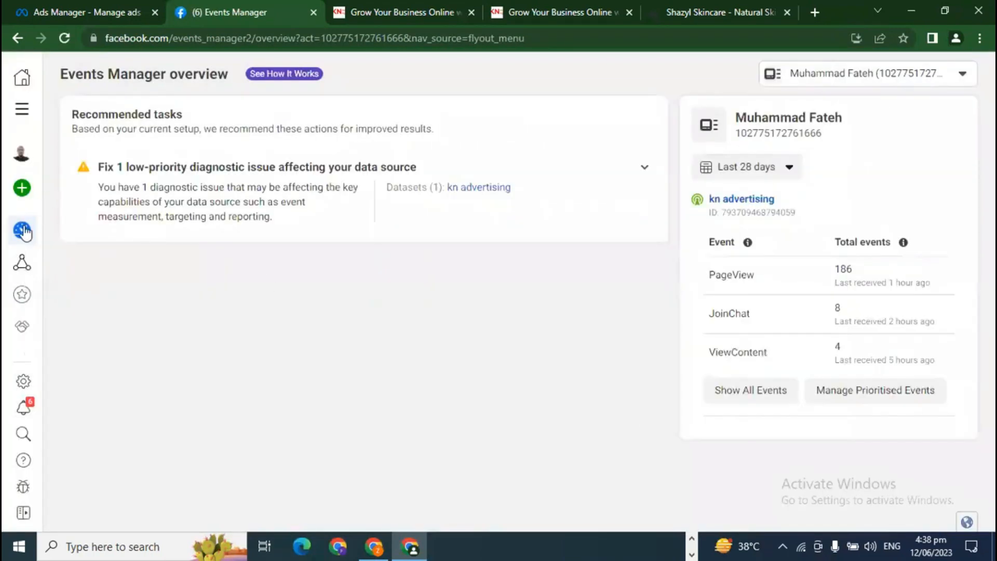
mouse_move(25, 232)
click(82, 269)
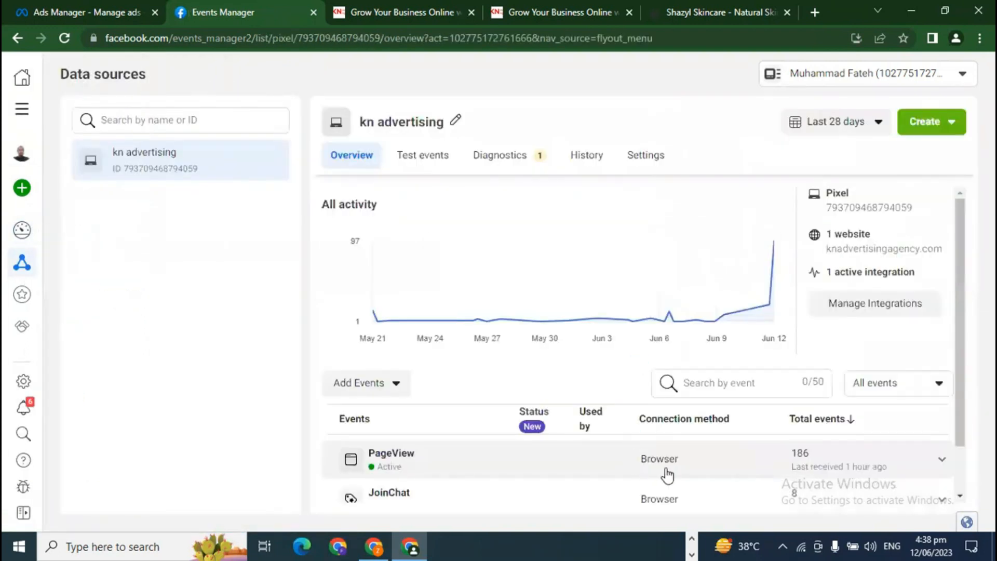
scroll(667, 474, down, 1)
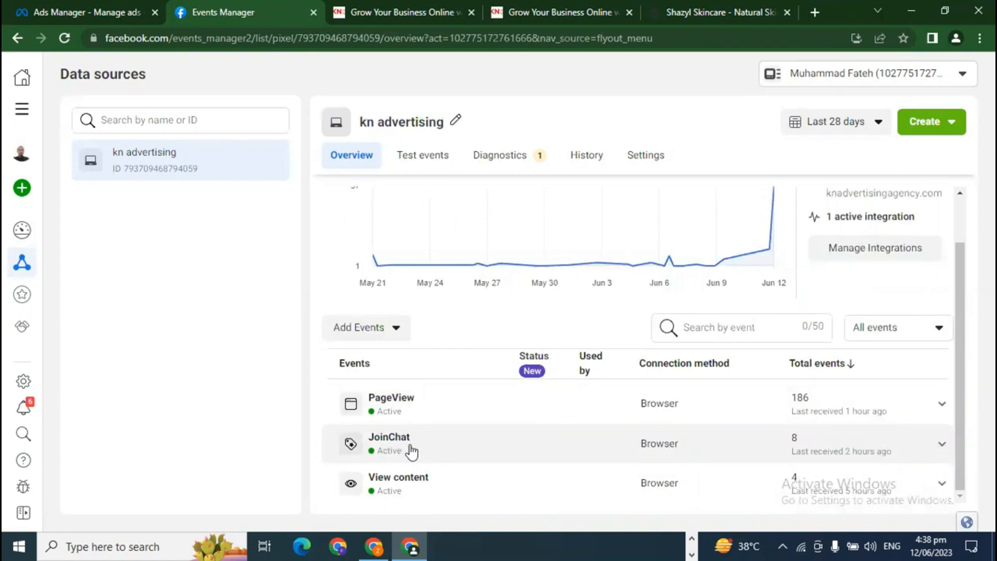
- Compare the WhatsApp button and Services page on the KN Advertising Agency site with the pixel's event list in Events Manager
click(385, 9)
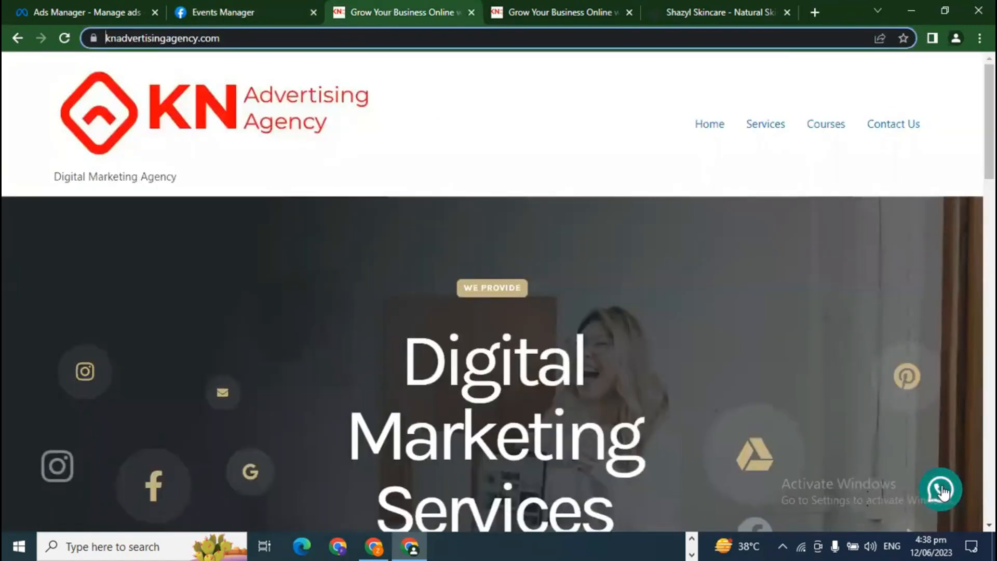
click(252, 12)
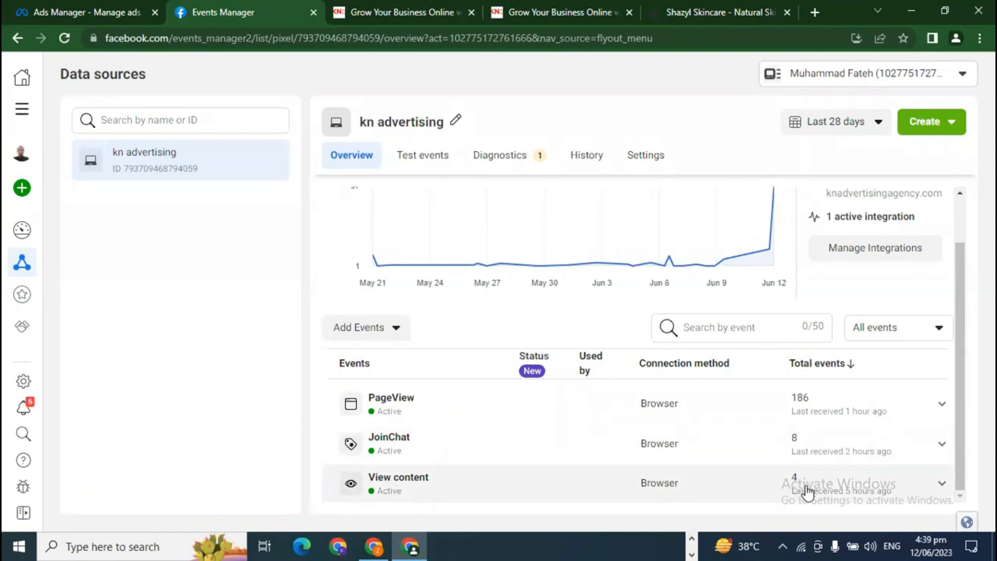
click(410, 12)
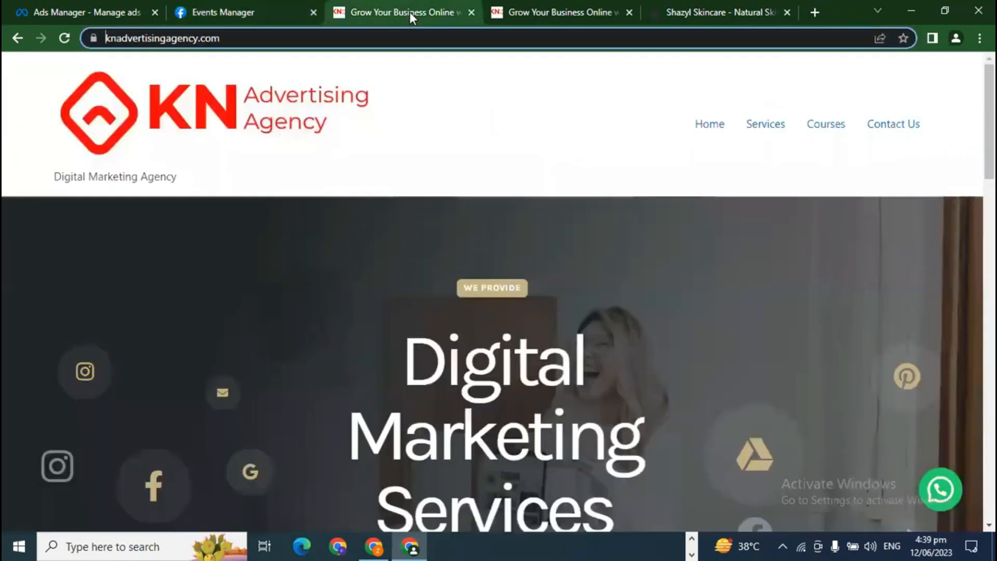
click(768, 125)
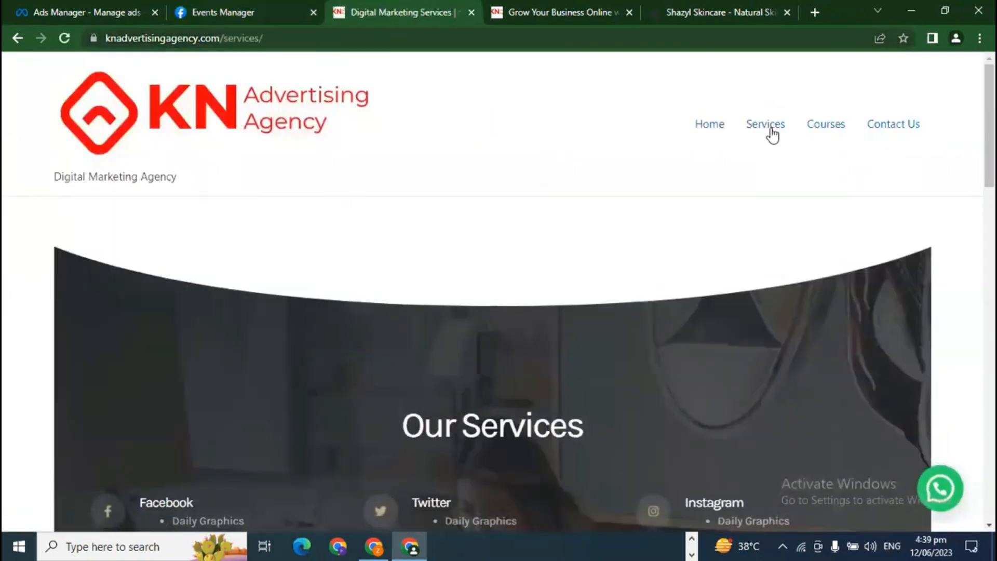
click(724, 131)
click(317, 12)
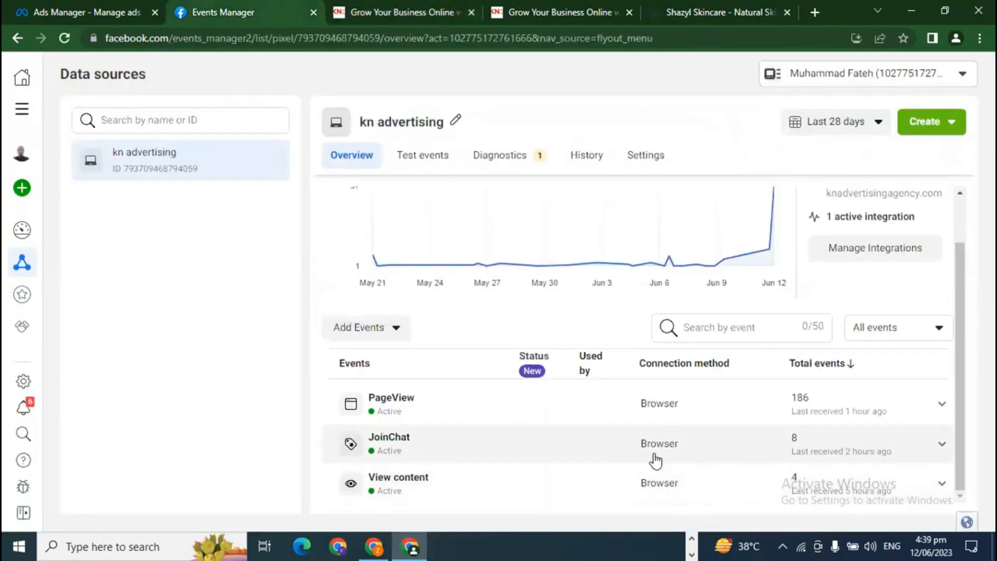
- Look through the Shazyl Skincare home page as a tracking example, and return to the kn advertising pixel's overview
click(691, 10)
scroll(576, 480, down, 3)
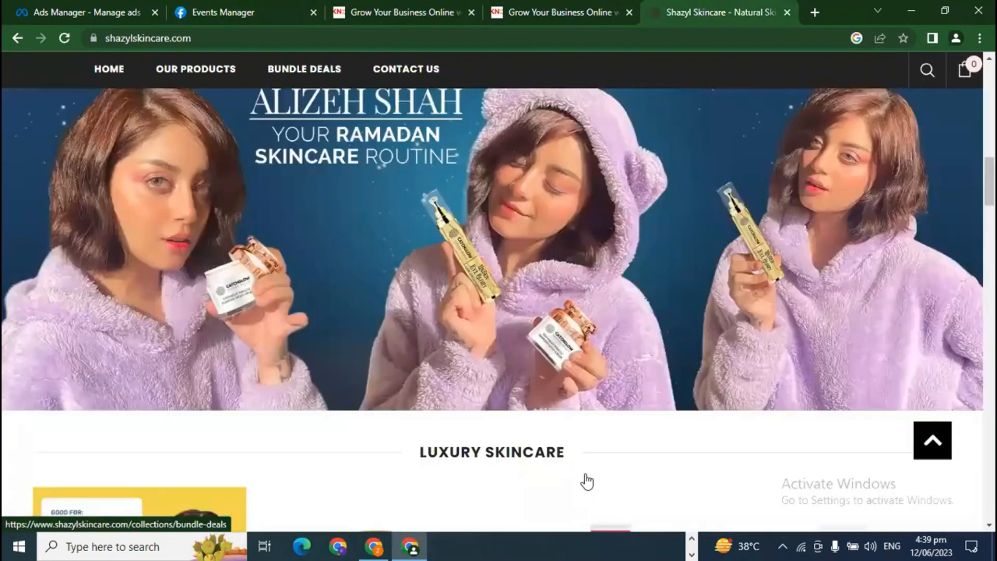
scroll(587, 482, down, 8)
scroll(648, 387, up, 8)
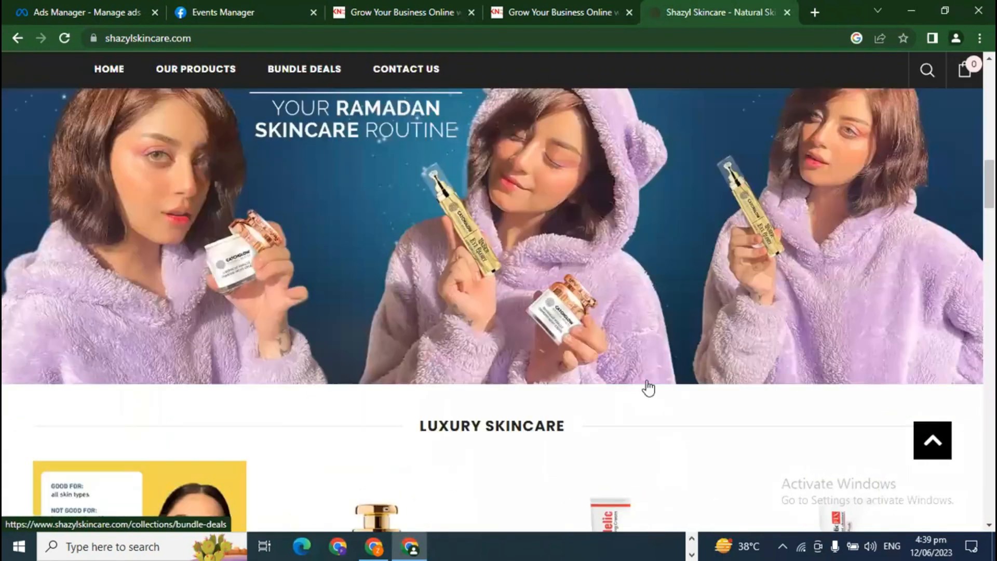
scroll(655, 445, up, 5)
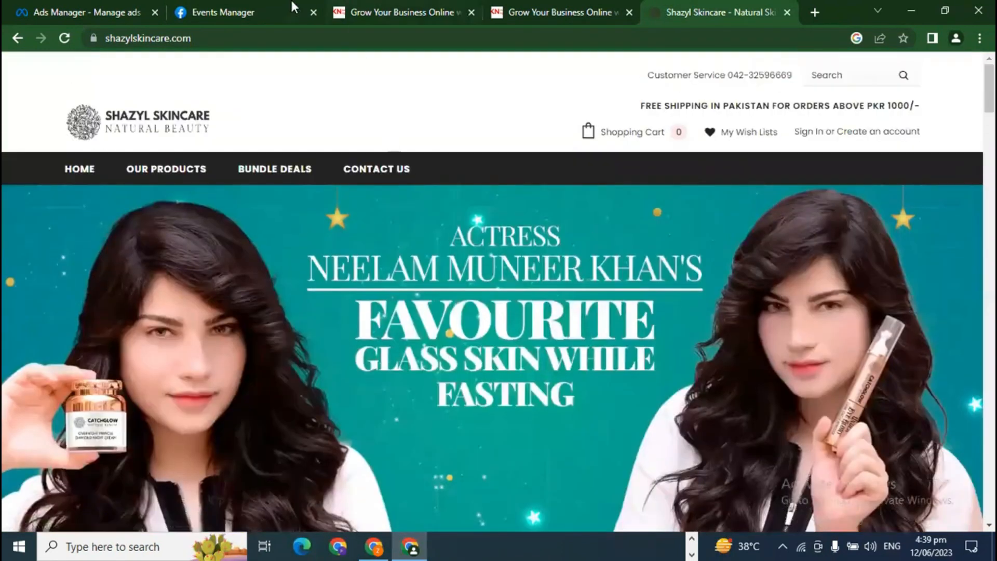
click(290, 3)
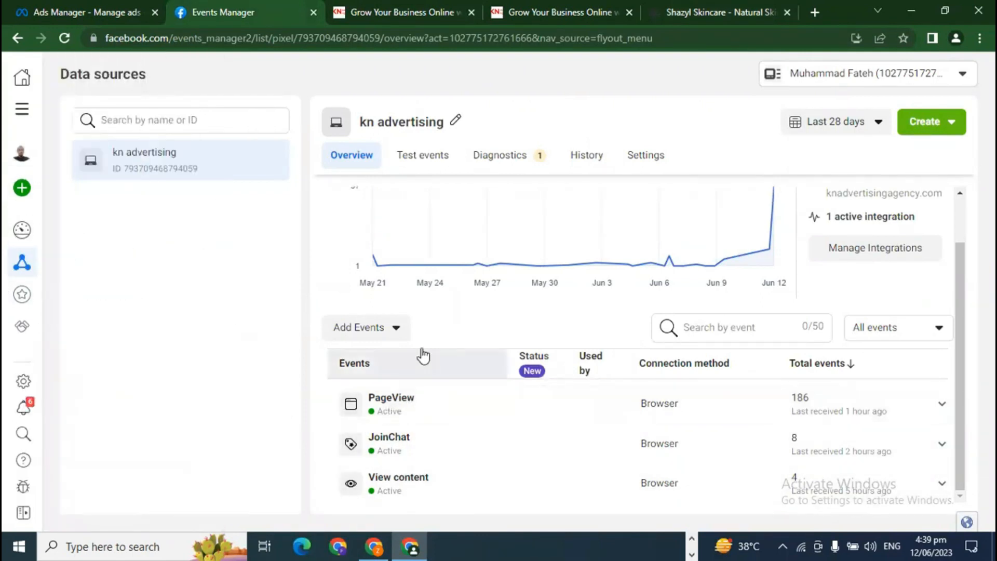
- Start adding events from the kn advertising pixel using the Event Setup Tool
click(397, 332)
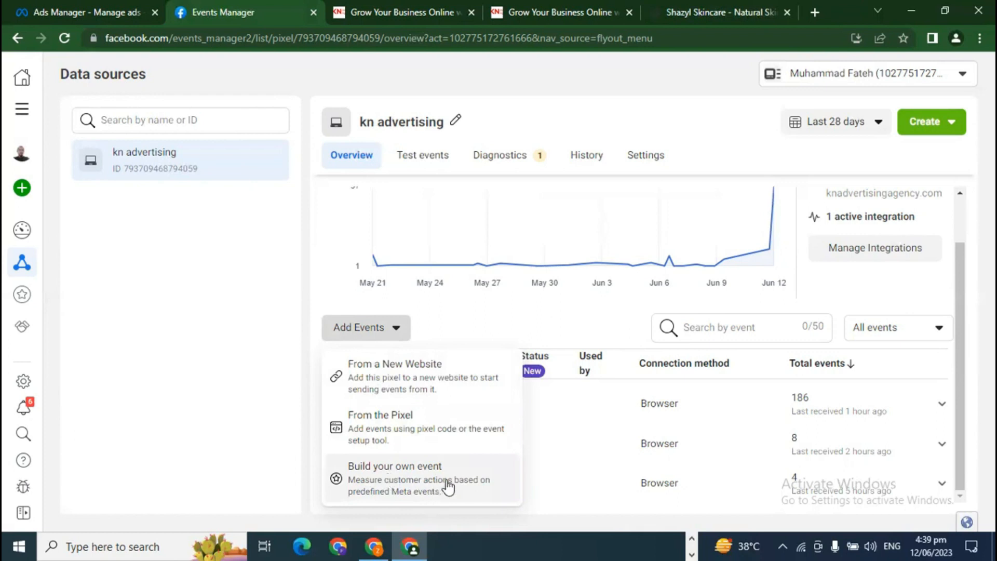
click(389, 431)
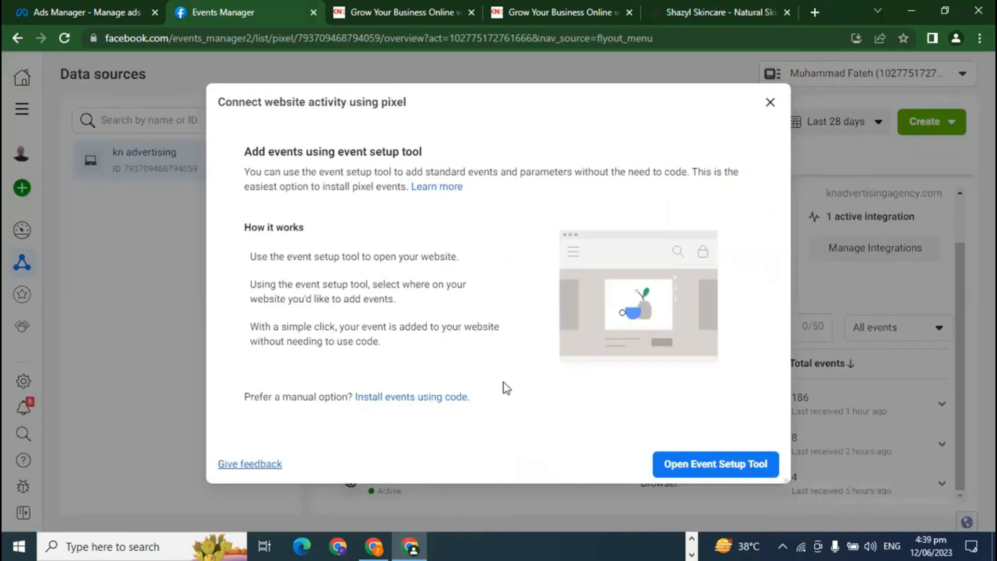
click(688, 465)
click(348, 298)
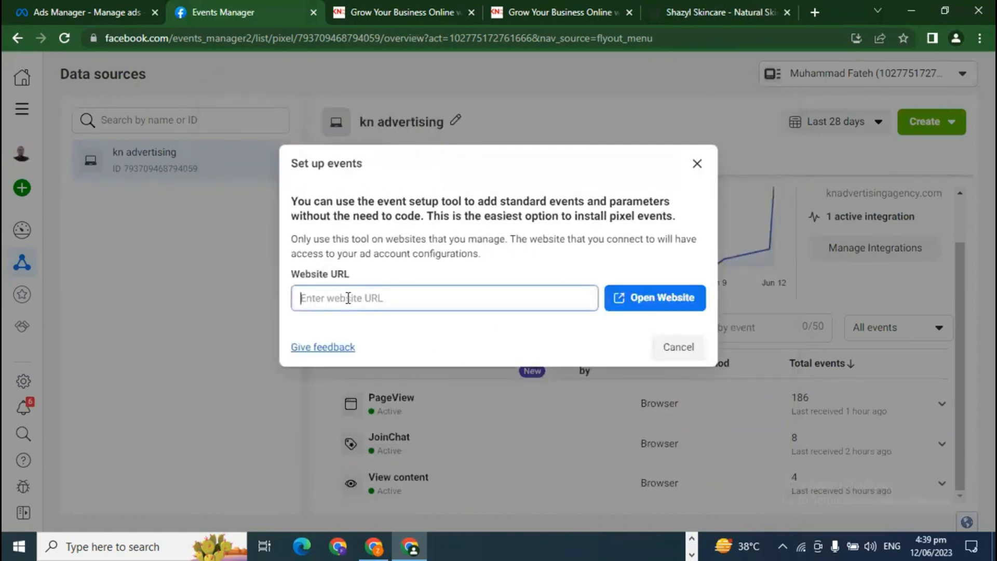
right_click(348, 298)
click(388, 409)
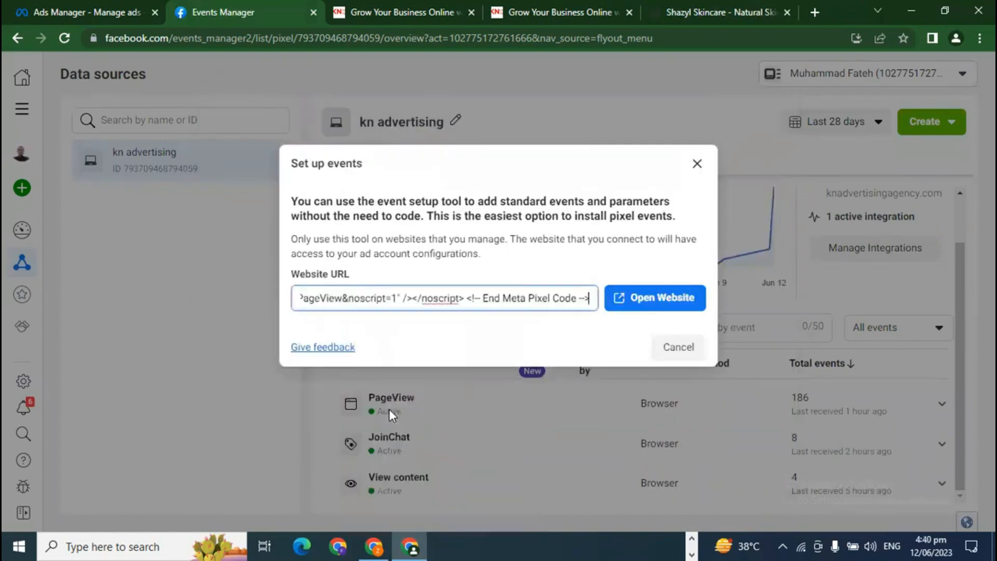
- Copy the KN Advertising Agency site's address, enter it as the website URL for event setup, and open the website
click(399, 12)
click(177, 39)
key(ctrl+c)
right_click(177, 38)
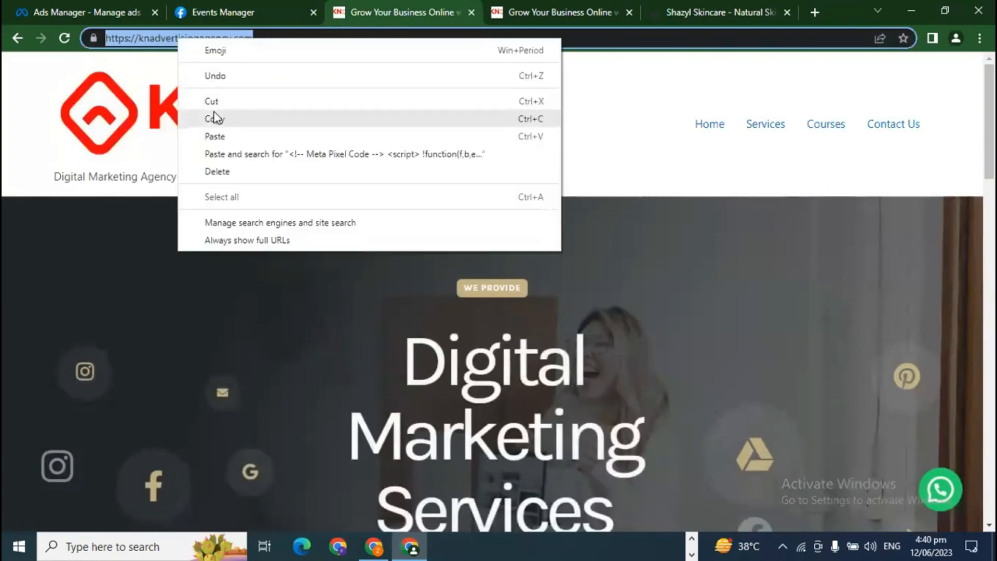
click(215, 119)
click(224, 12)
key(ctrl+a)
key(ctrl+v)
click(629, 296)
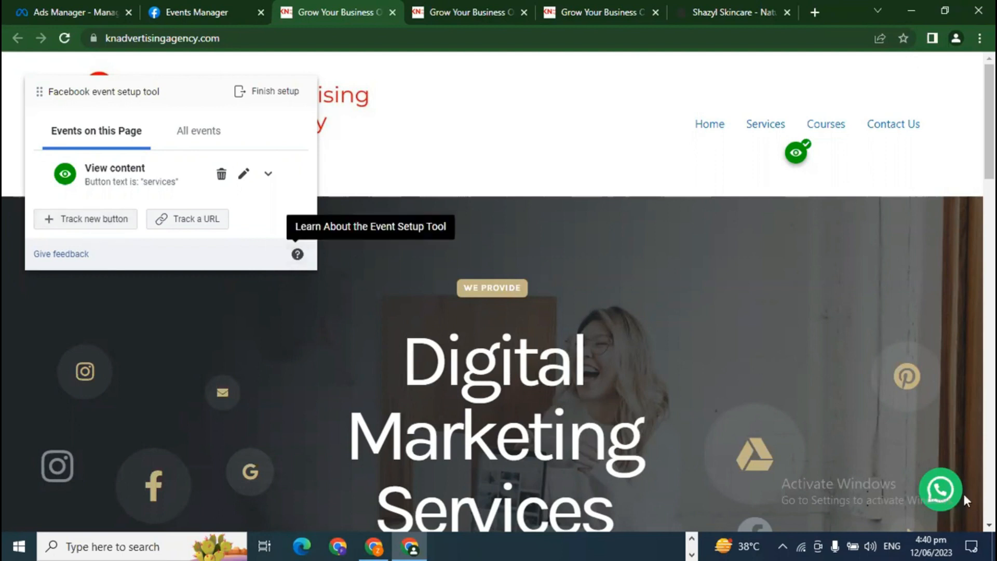
- Start tracking a new button in the event setup tool and choose the WhatsApp button on the site's home page
click(79, 223)
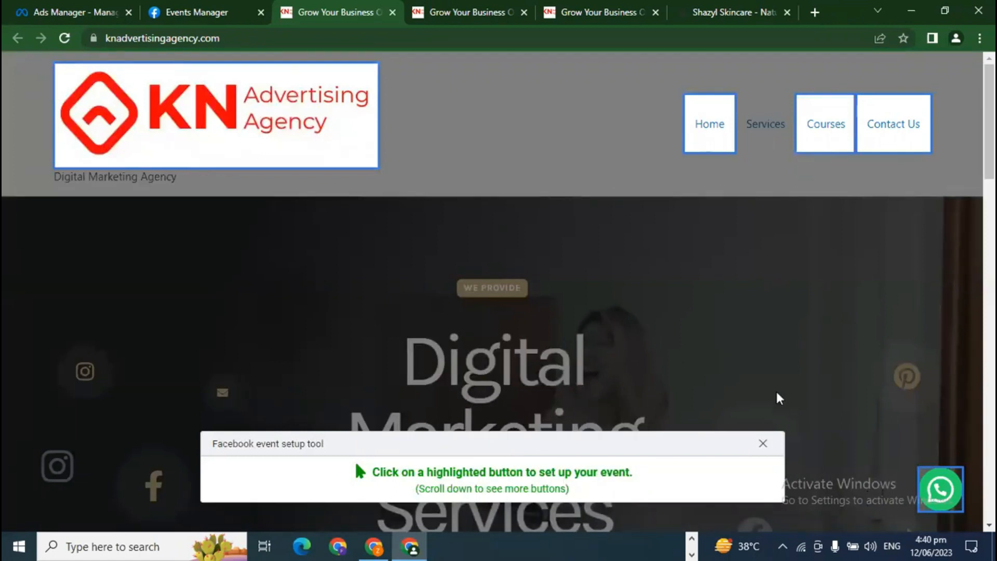
scroll(806, 410, down, 6)
scroll(807, 411, down, 10)
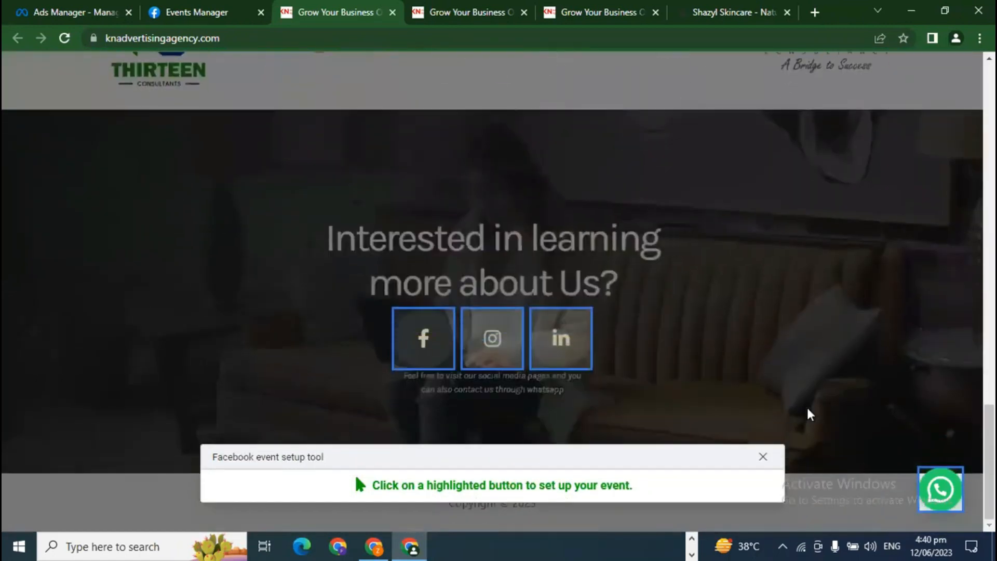
scroll(821, 416, up, 3)
scroll(825, 421, up, 10)
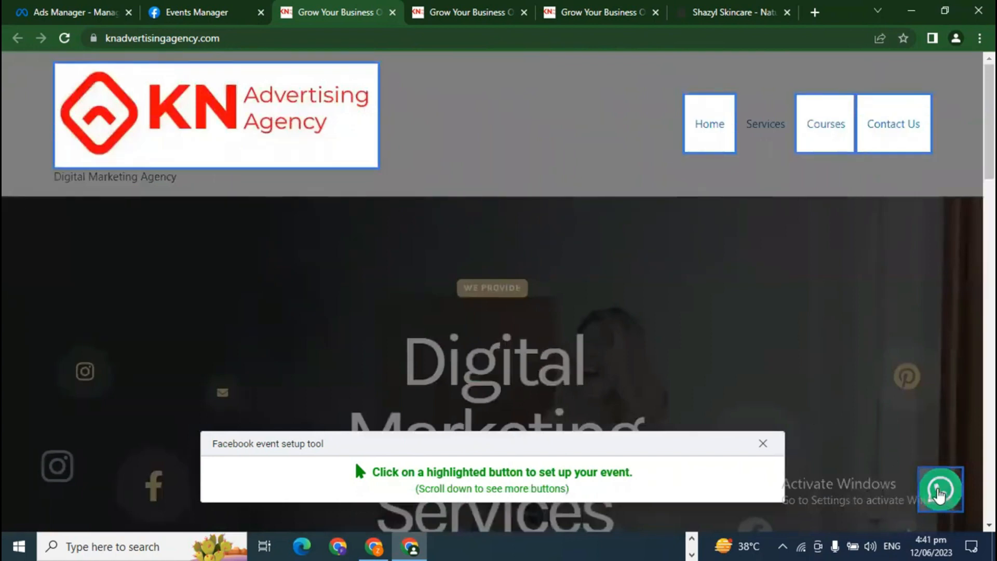
click(940, 491)
- Set the WhatsApp button's event type to Contact and confirm the event
click(88, 130)
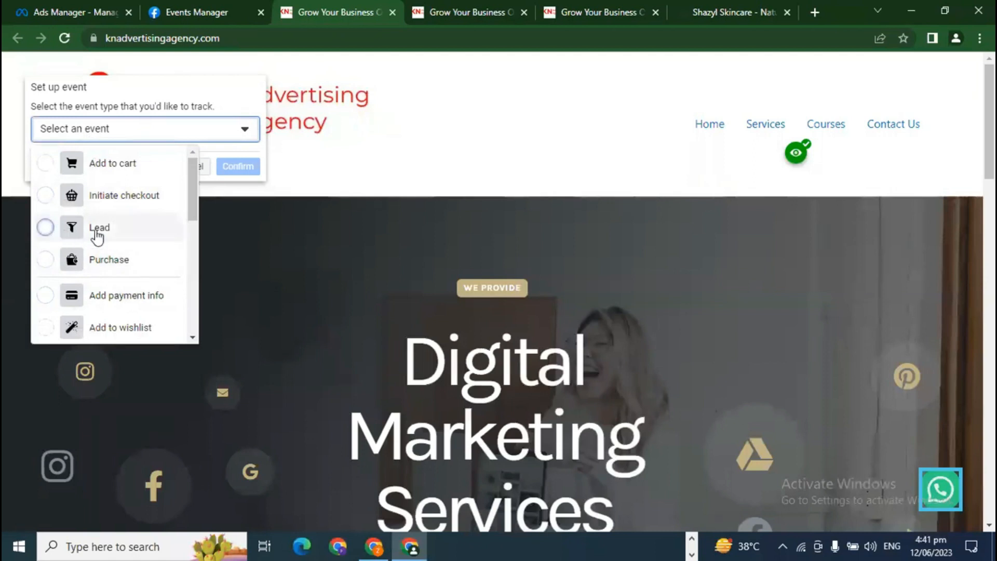
scroll(133, 300, down, 10)
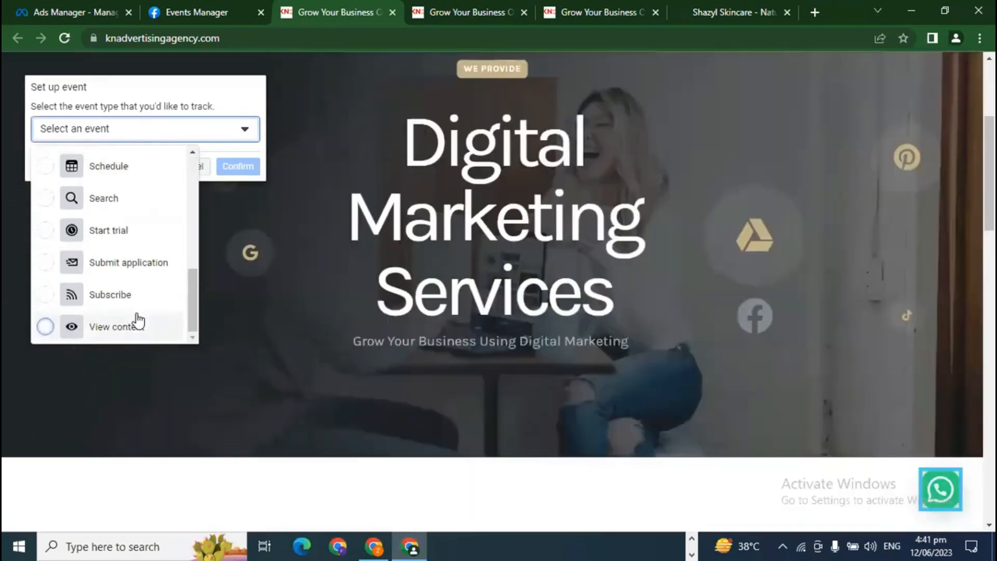
scroll(160, 323, up, 3)
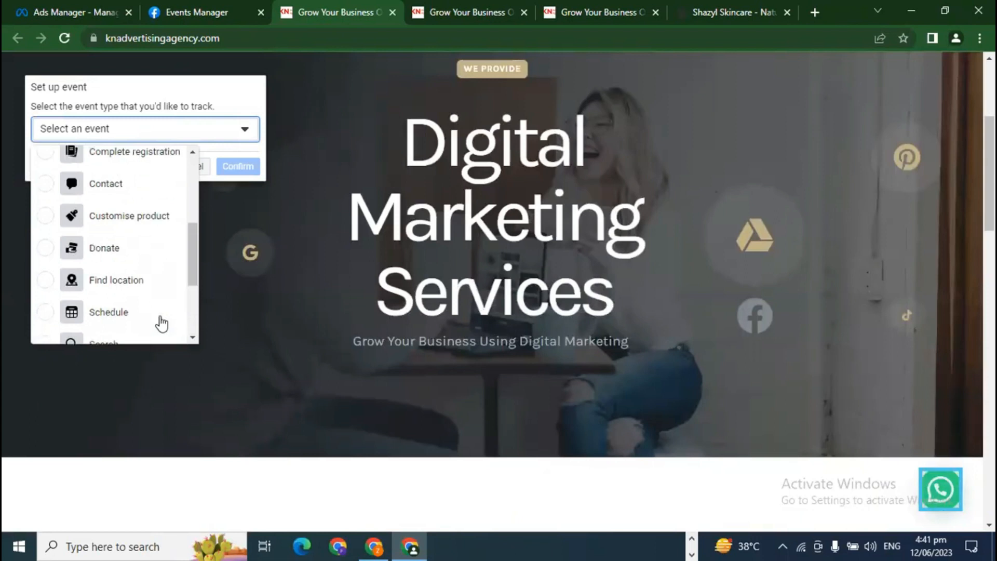
click(89, 184)
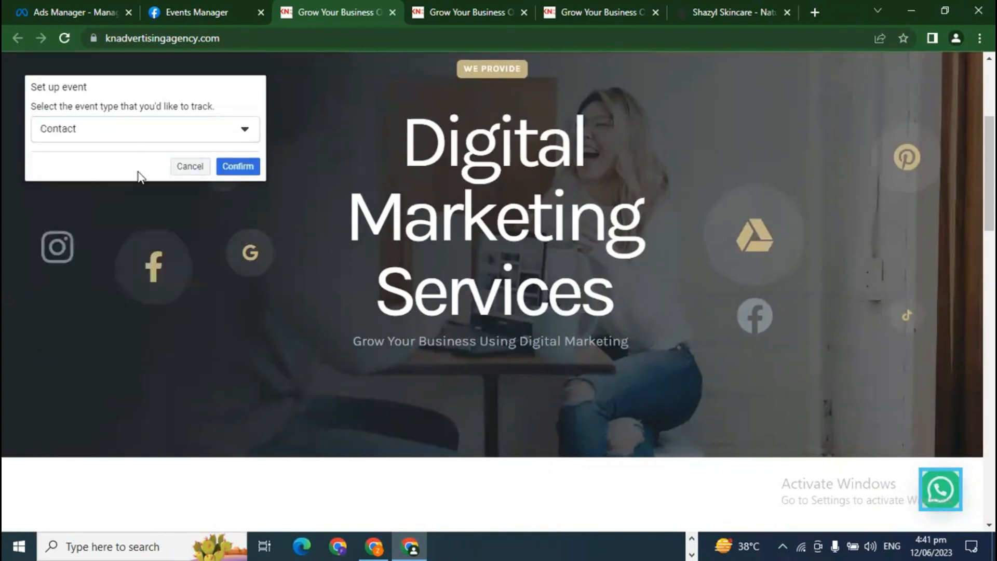
click(238, 166)
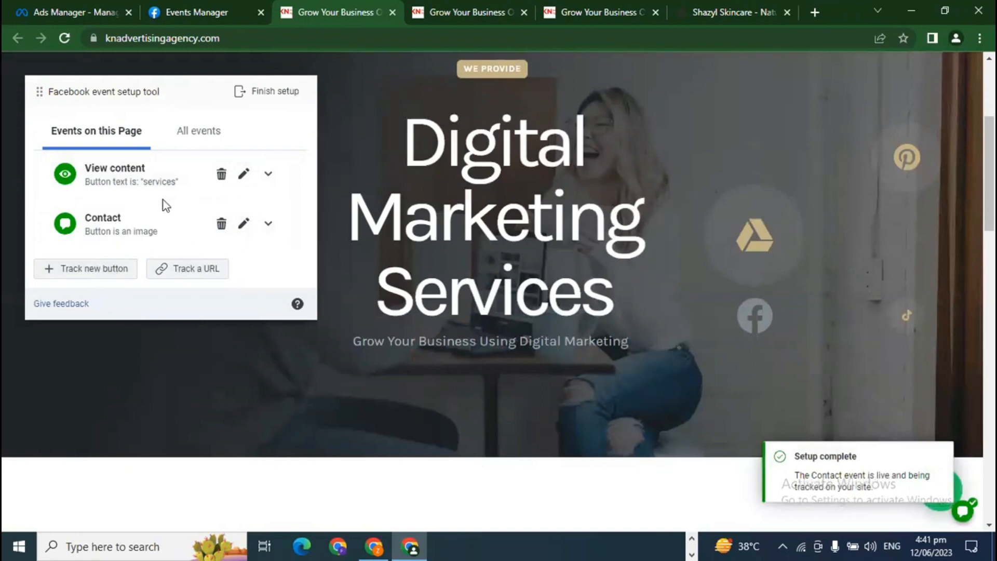
- Finish the event setup with the added Contact event, and skip the feedback survey with "Don't ask me again" chosen
scroll(152, 200, down, 1)
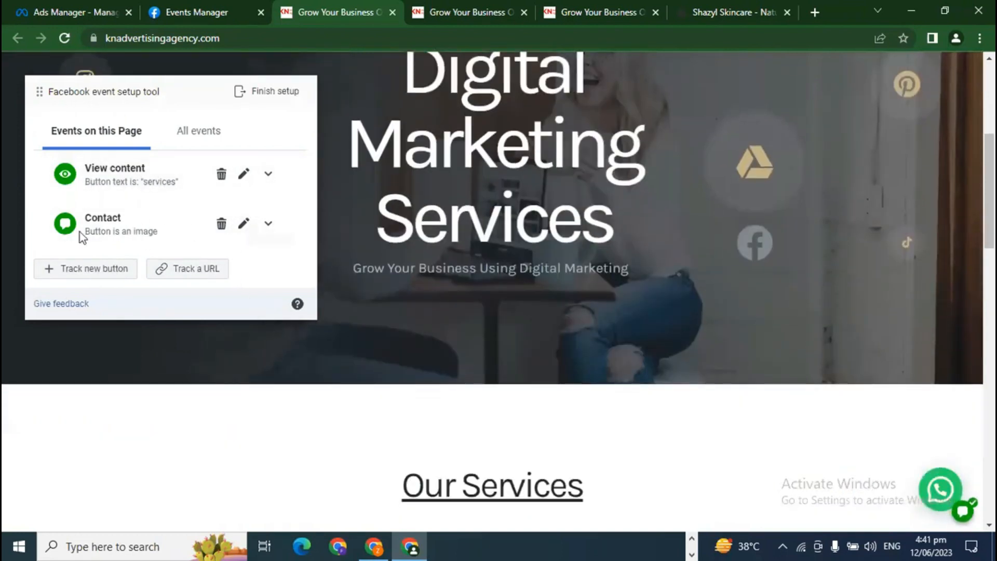
scroll(396, 258, up, 2)
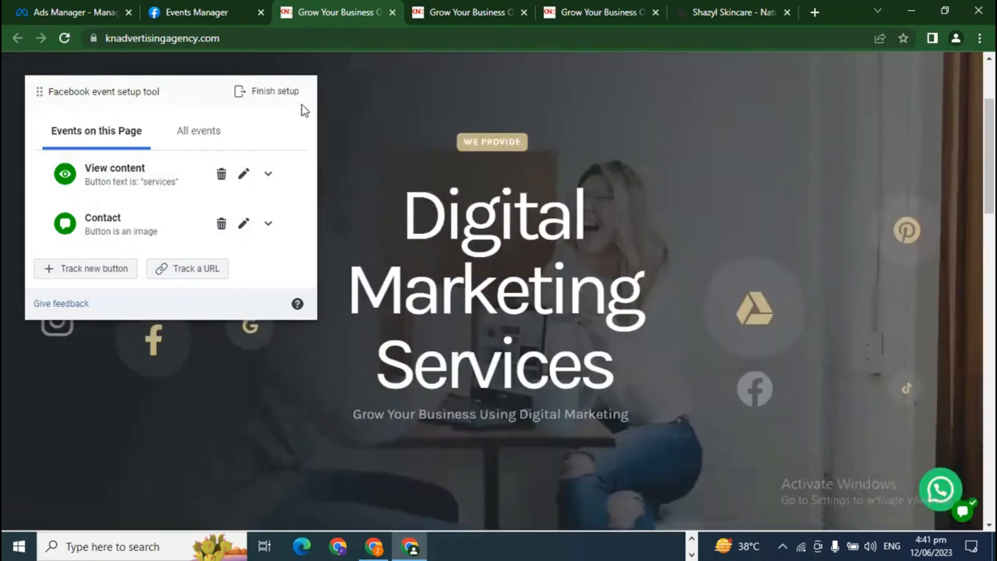
click(276, 94)
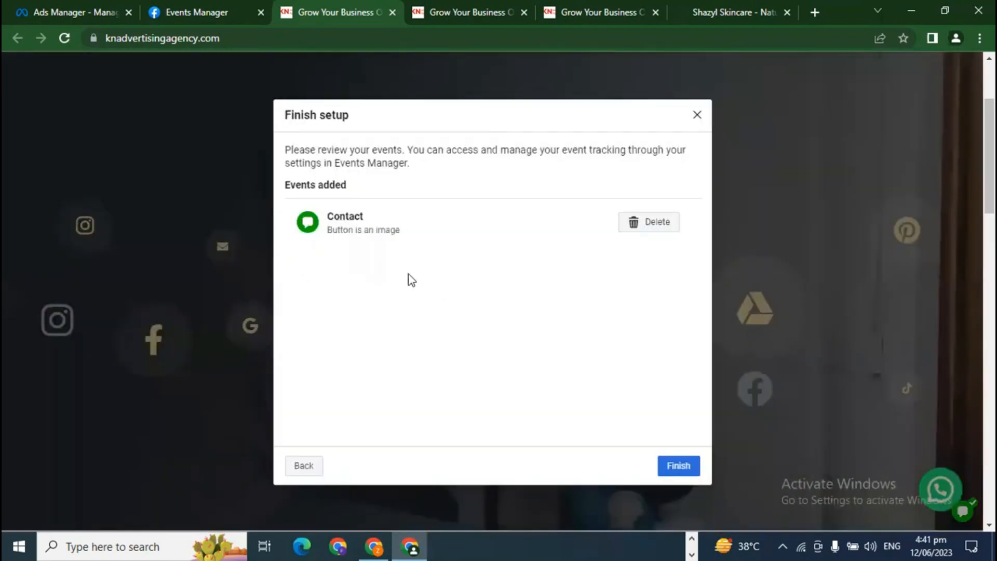
click(678, 465)
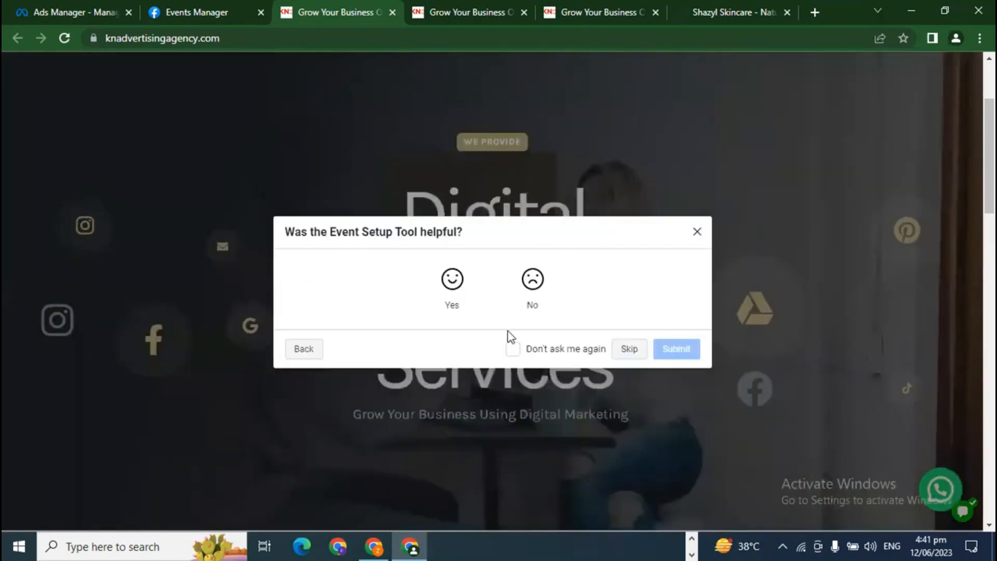
click(514, 349)
click(629, 349)
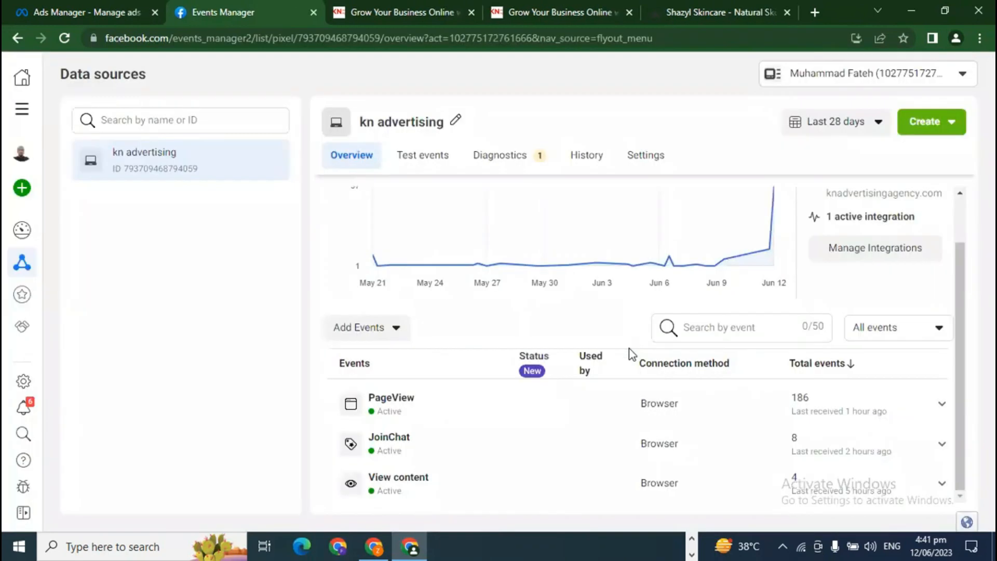
- Refresh the kn advertising pixel's overview to check its event list, and look through the products on the Shazyl Skincare site
click(65, 36)
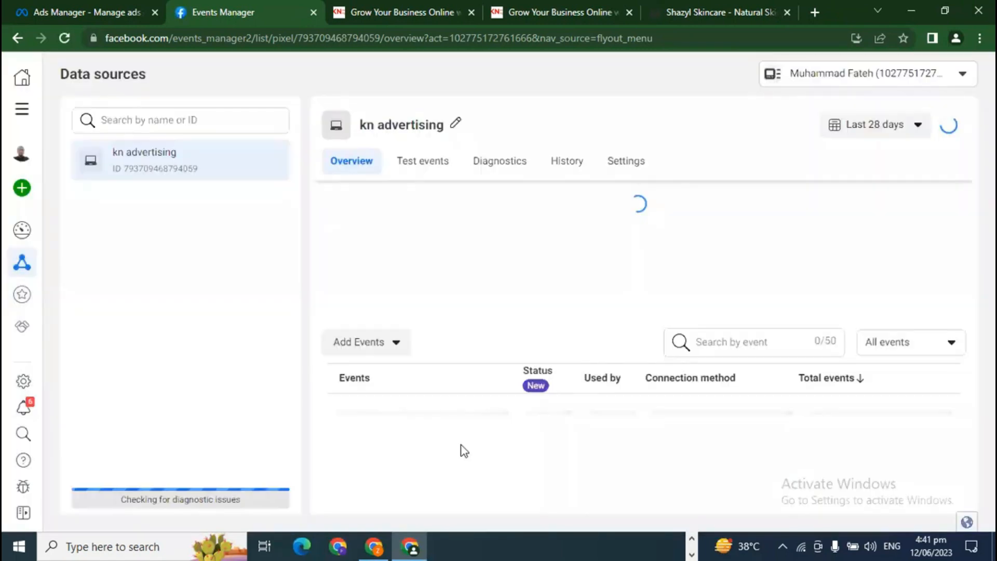
scroll(460, 451, down, 5)
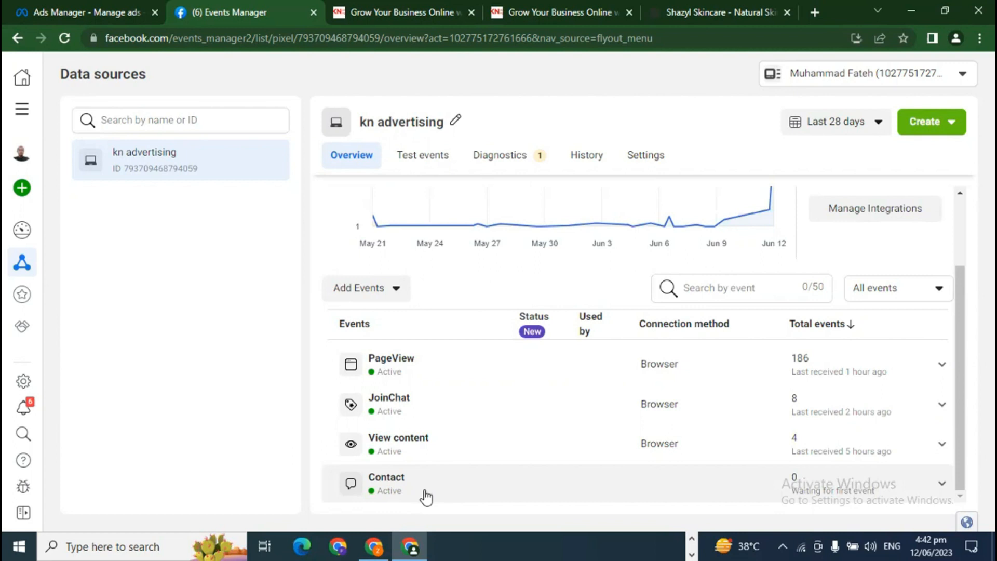
click(717, 12)
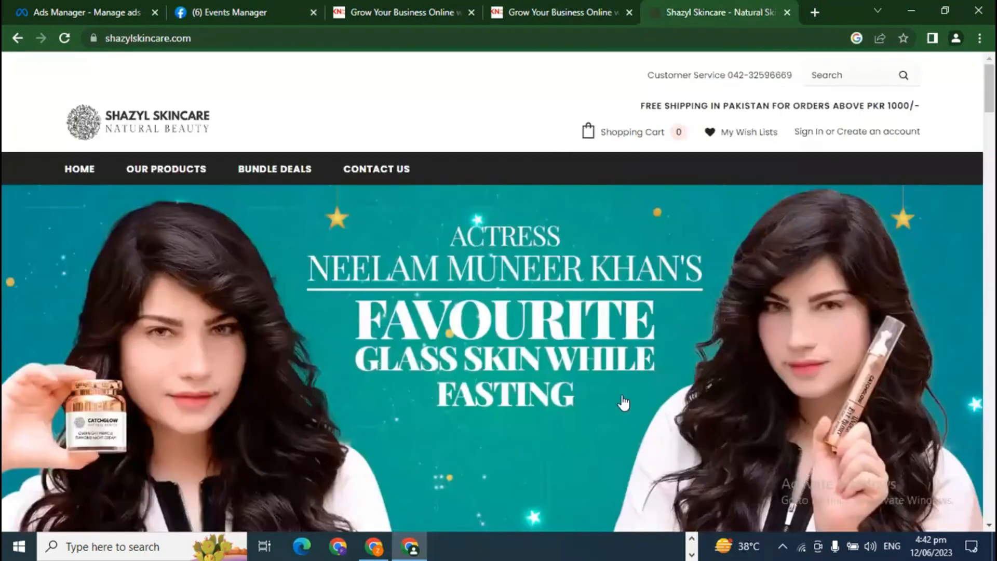
scroll(641, 366, down, 1)
scroll(641, 366, down, 15)
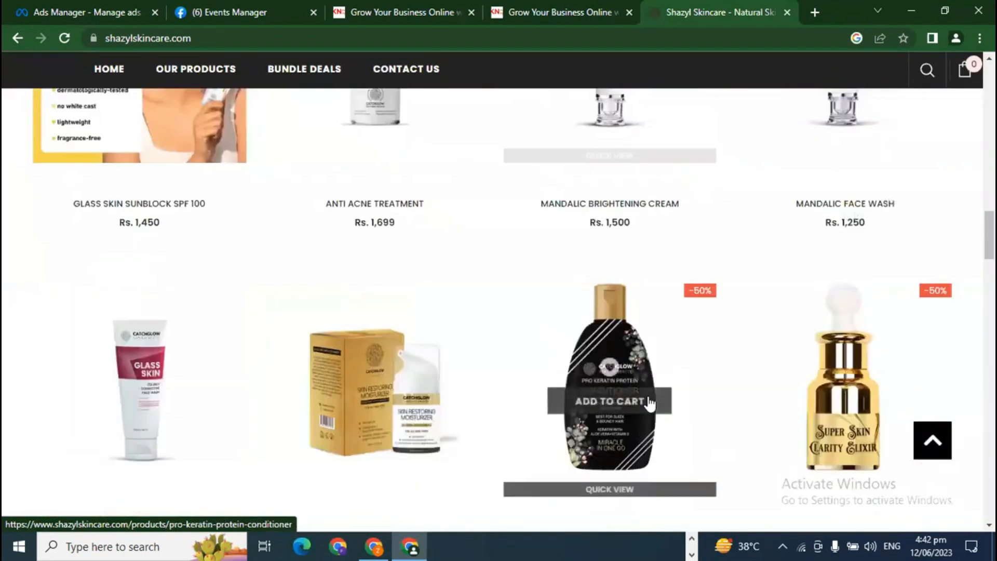
scroll(608, 400, up, 3)
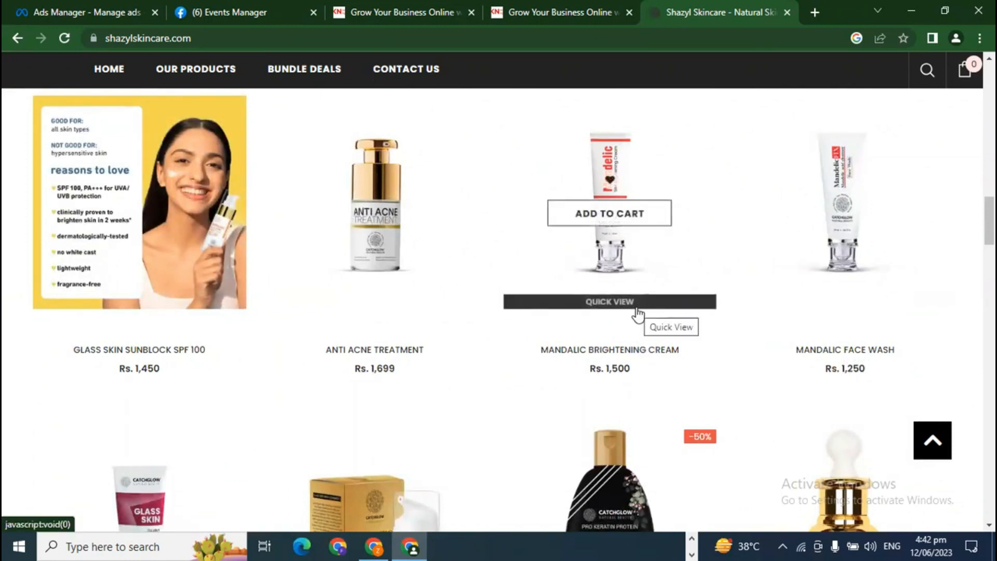
- Check the kn advertising pixel's test events, reloading the page, and return to the event list in its overview
click(196, 11)
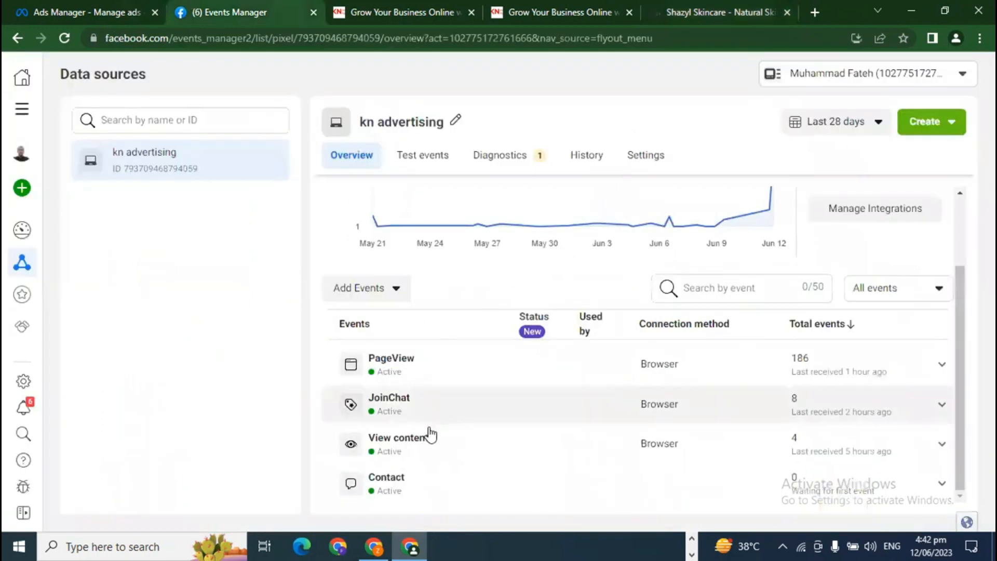
click(410, 165)
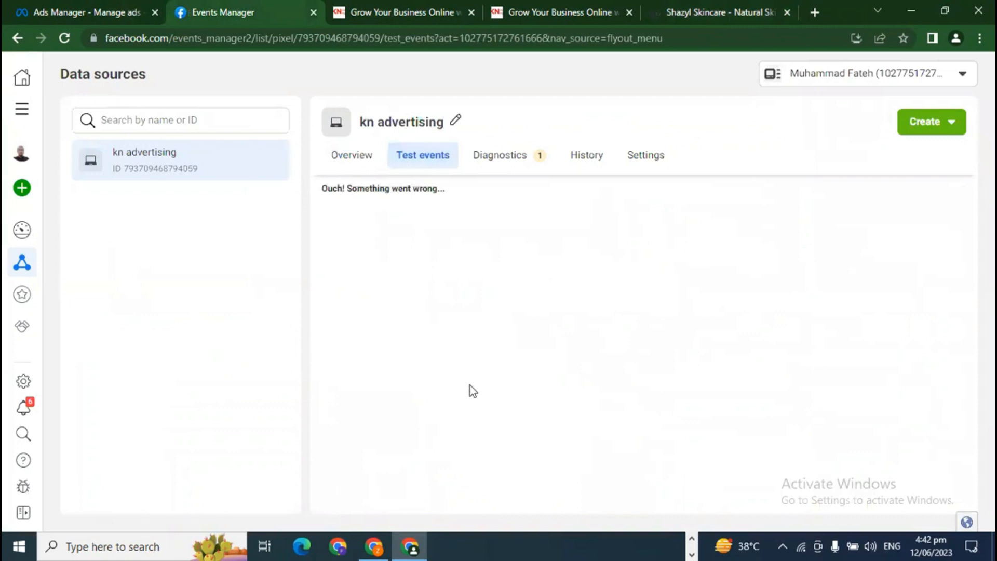
click(64, 38)
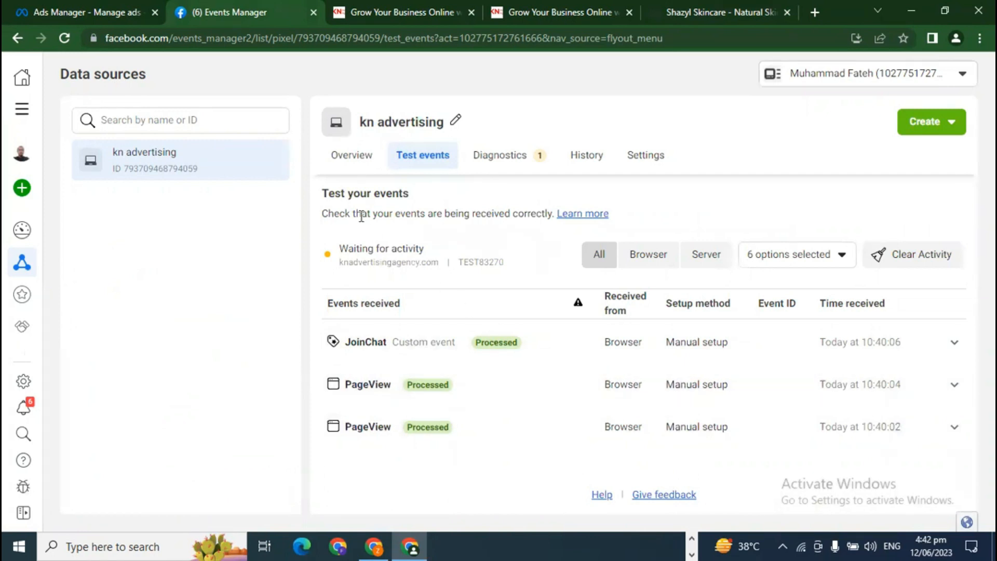
click(346, 159)
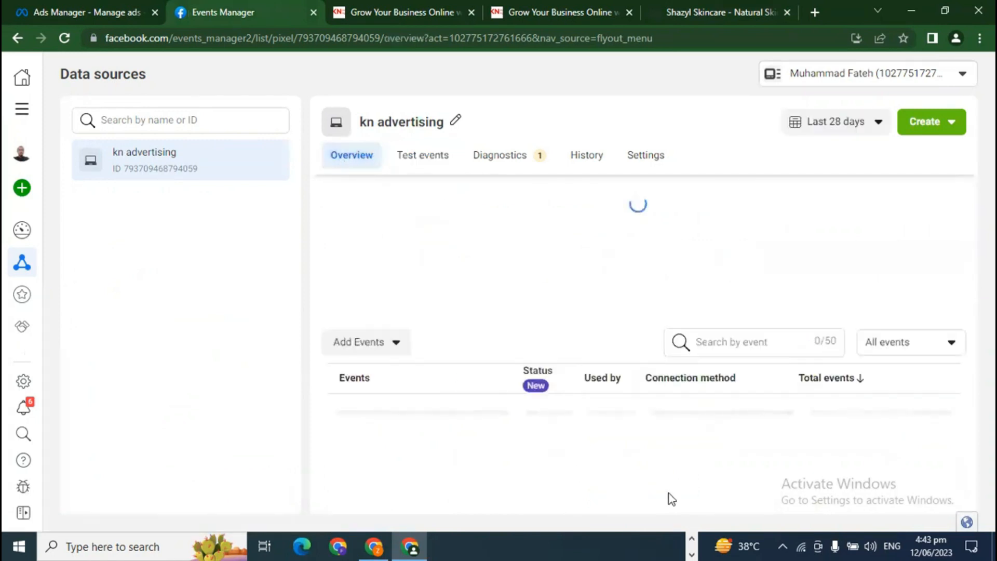
scroll(688, 498, down, 2)
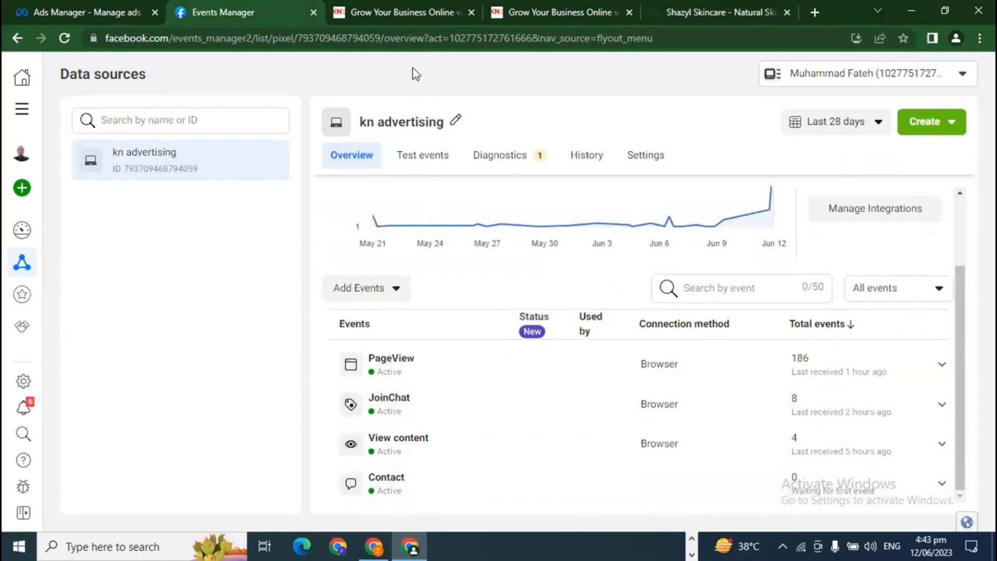
- Try the WhatsApp button on the KN Advertising Agency site, reload the site, and check the pixel's event list again
click(397, 12)
click(938, 491)
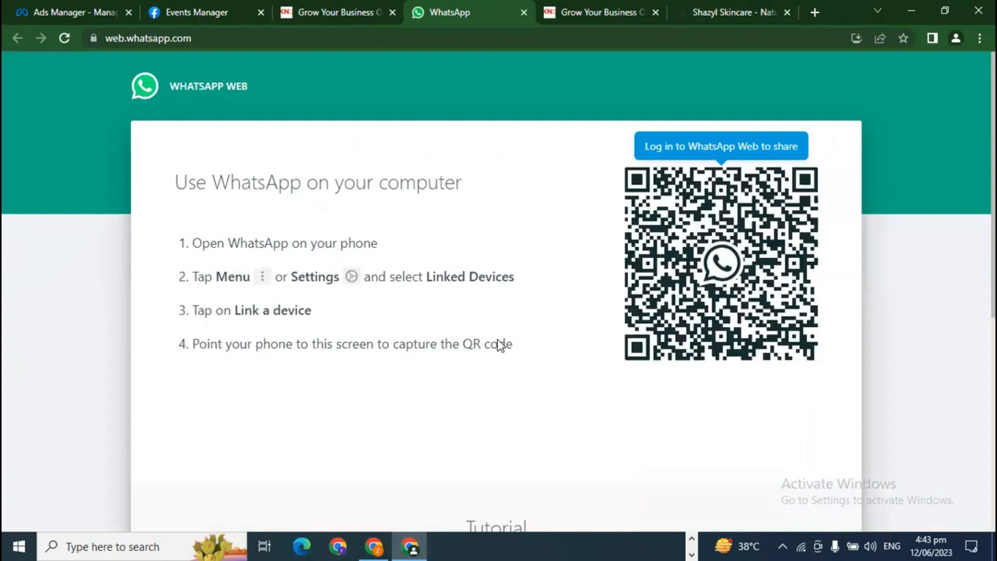
click(522, 13)
click(60, 39)
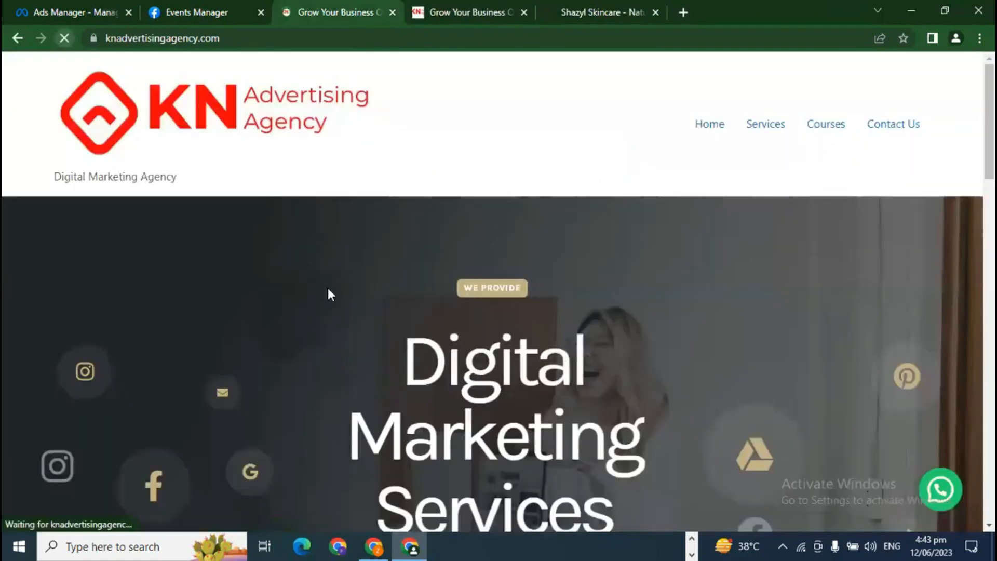
click(198, 11)
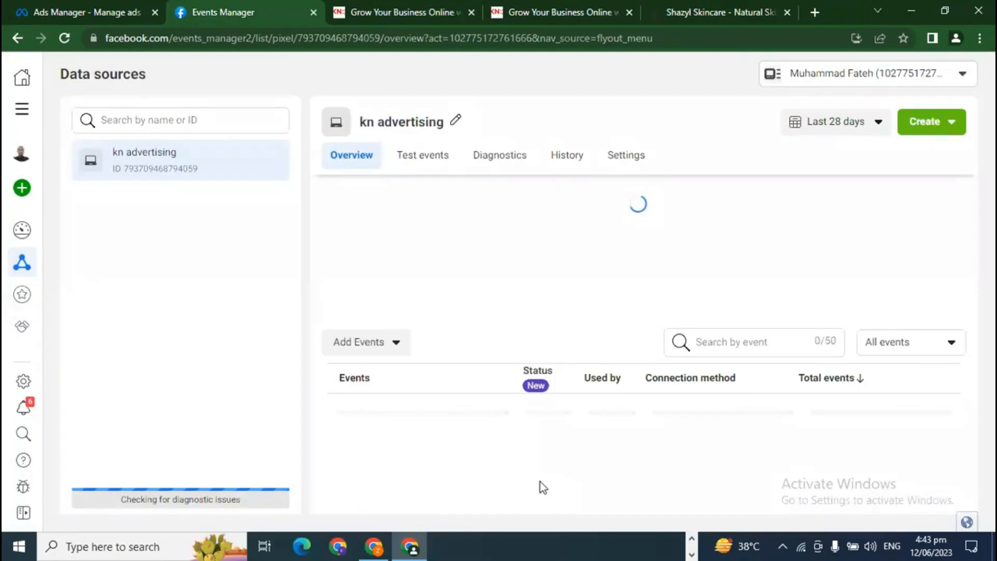
scroll(556, 483, down, 1)
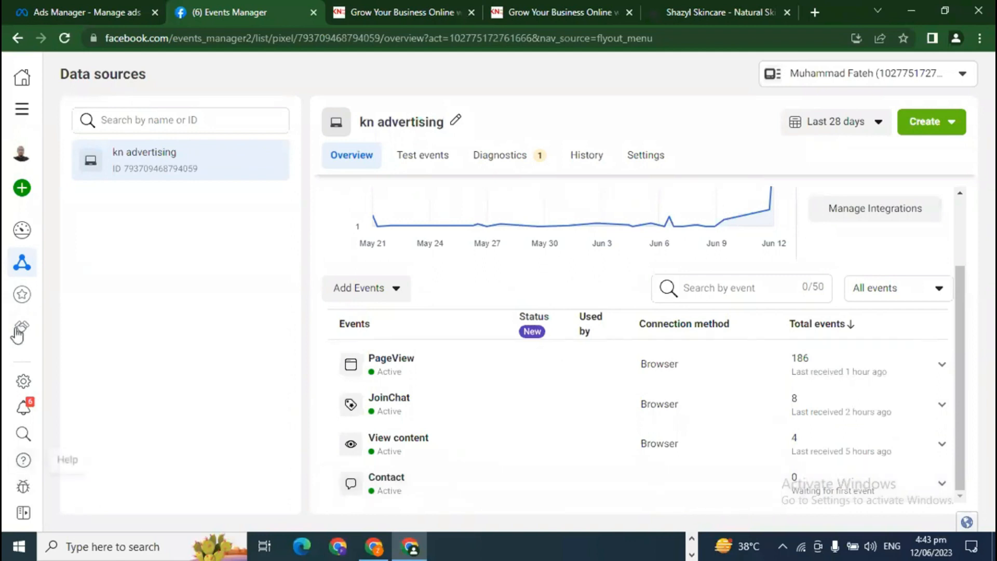
- Start a new custom conversion in Events Manager and name it "all"
mouse_move(52, 313)
click(89, 310)
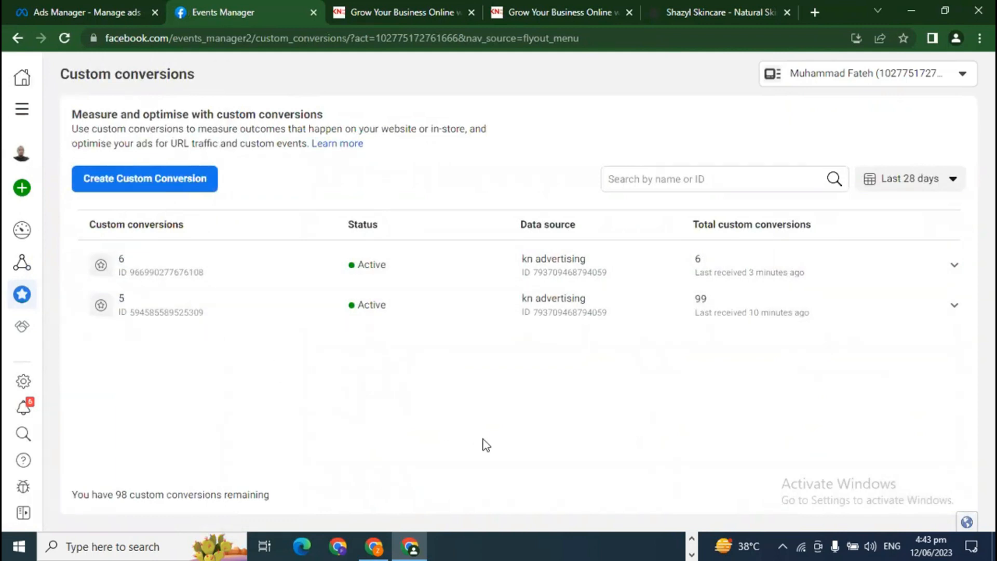
click(172, 188)
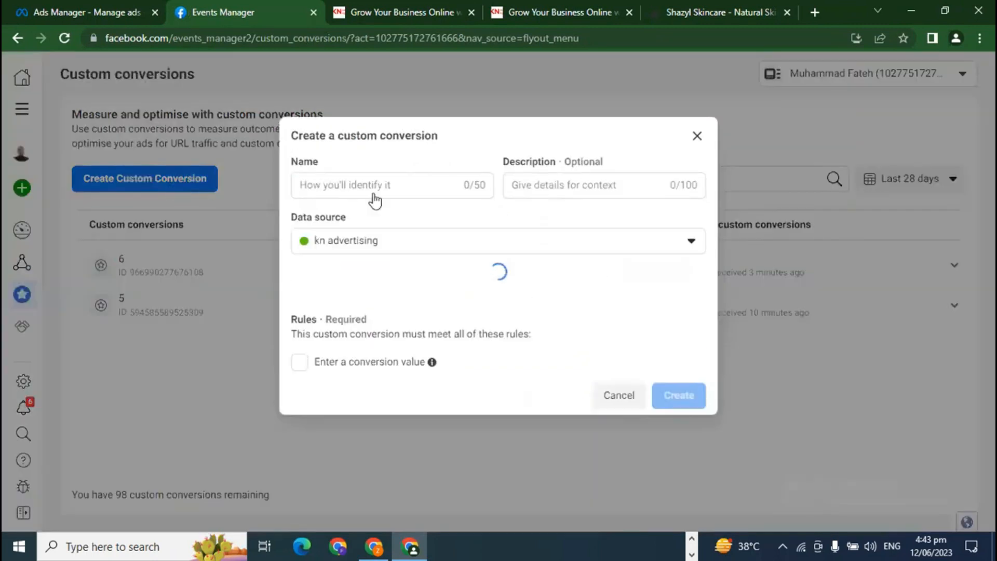
click(376, 138)
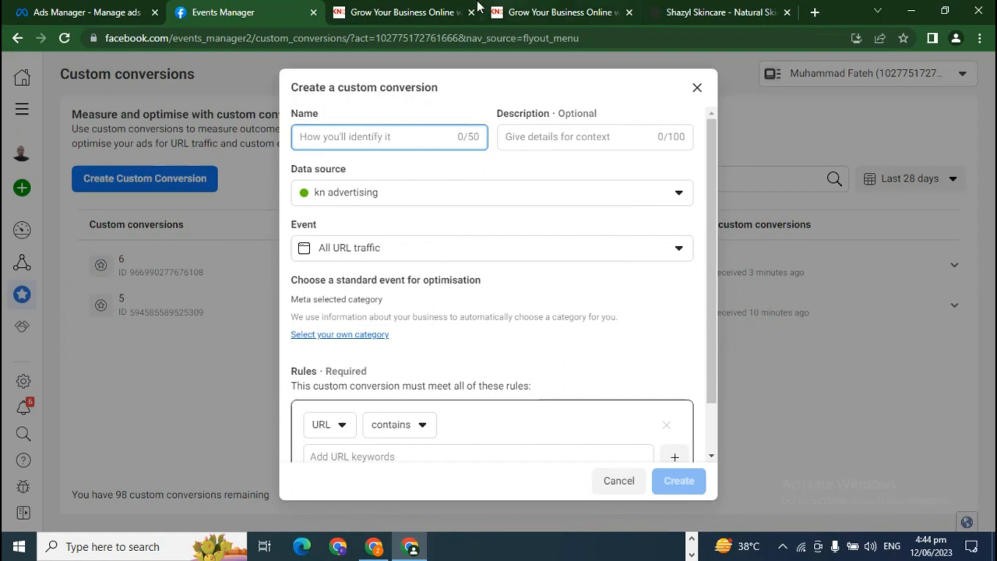
click(441, 12)
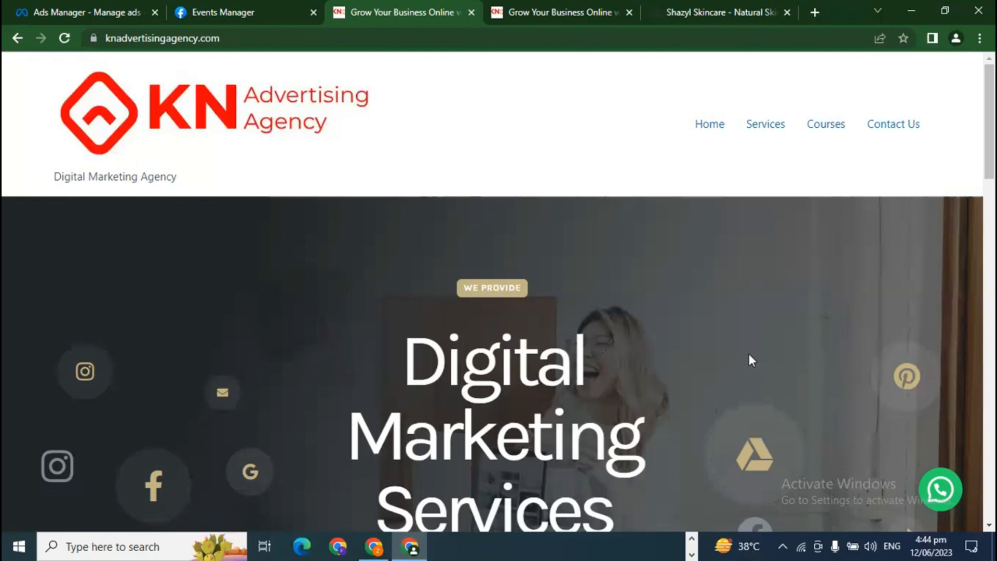
click(200, 11)
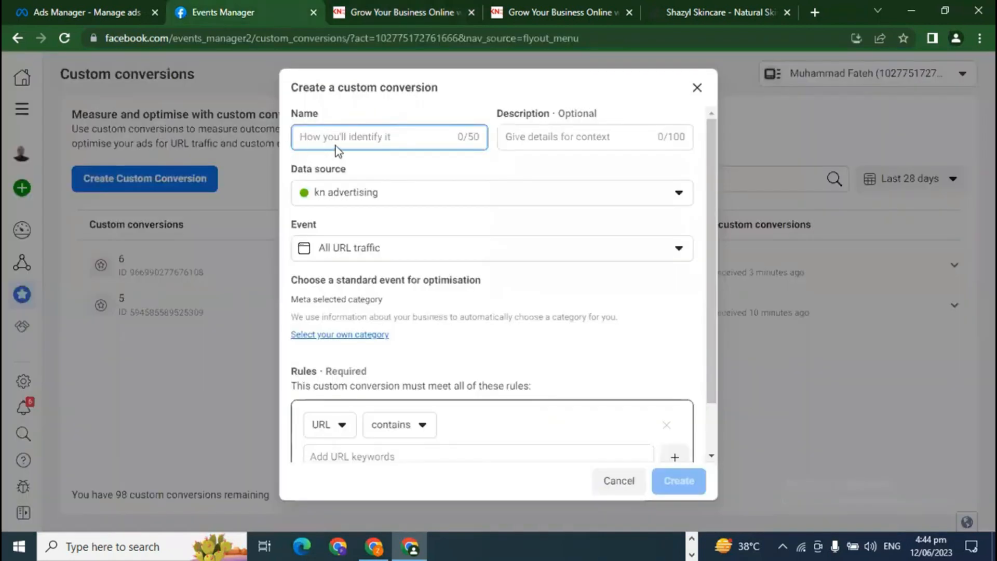
text(all)
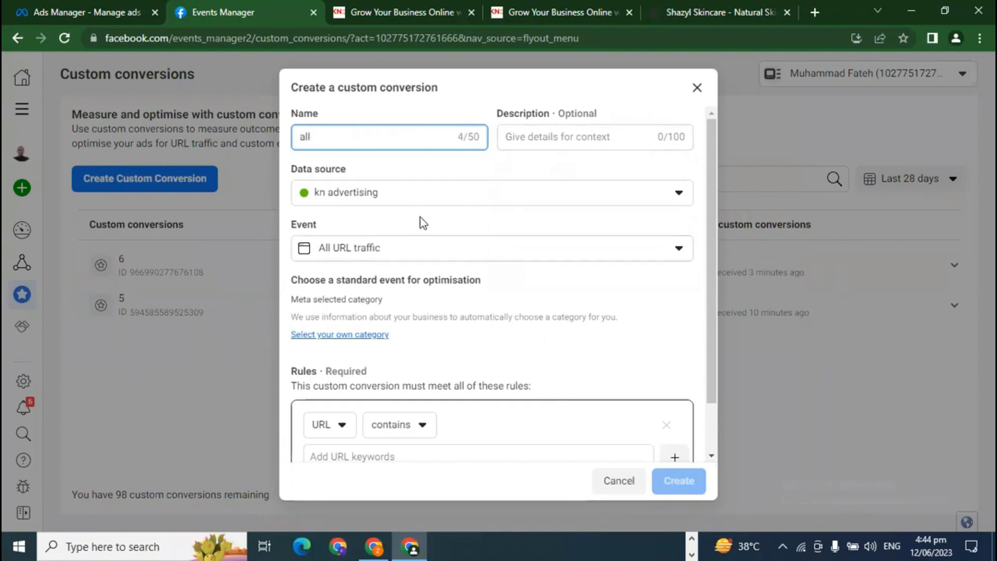
- Choose kn advertising as the data source and All URL traffic as the event, and keep URL as the rule type
click(335, 202)
click(351, 294)
scroll(430, 255, down, 1)
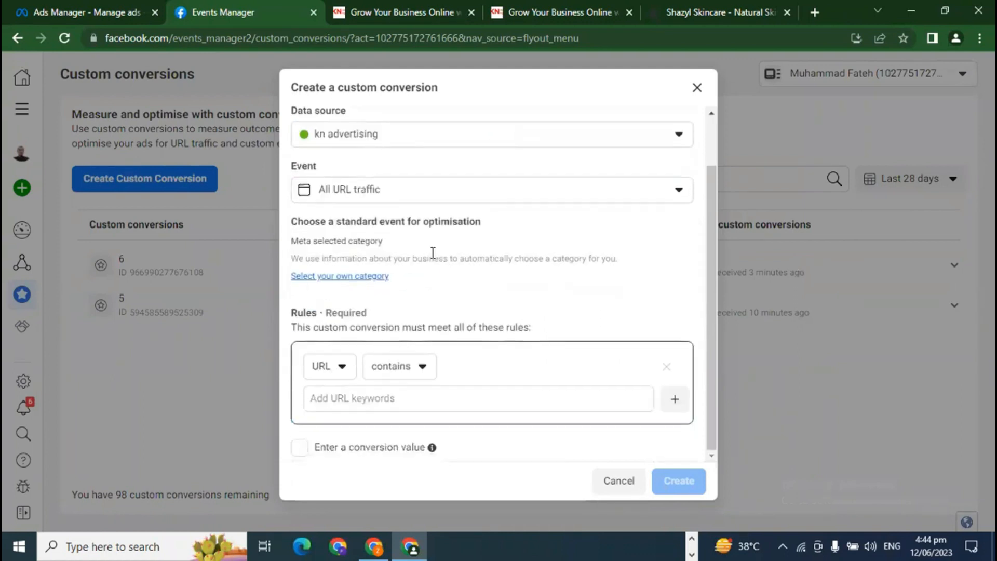
click(346, 196)
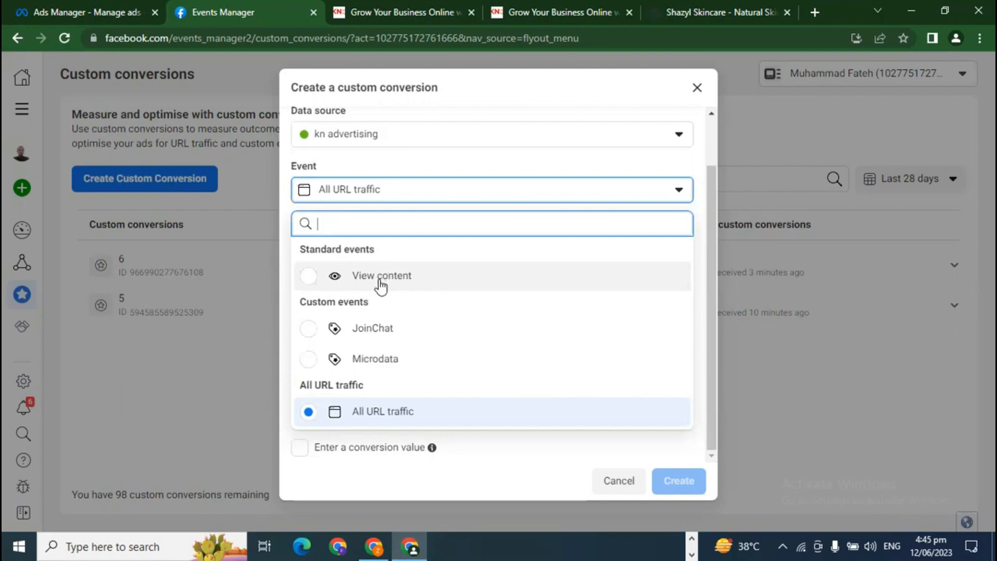
click(394, 413)
click(337, 367)
click(379, 412)
- Copy the address of the KN Advertising Agency site's Services page and enter it as a URL keyword in the rule
click(379, 397)
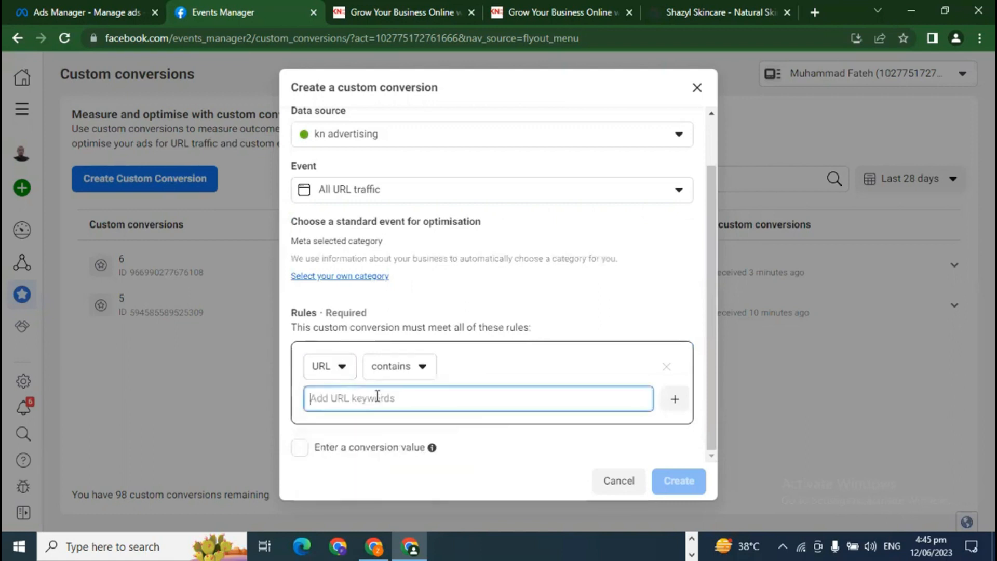
click(385, 8)
click(776, 124)
click(222, 38)
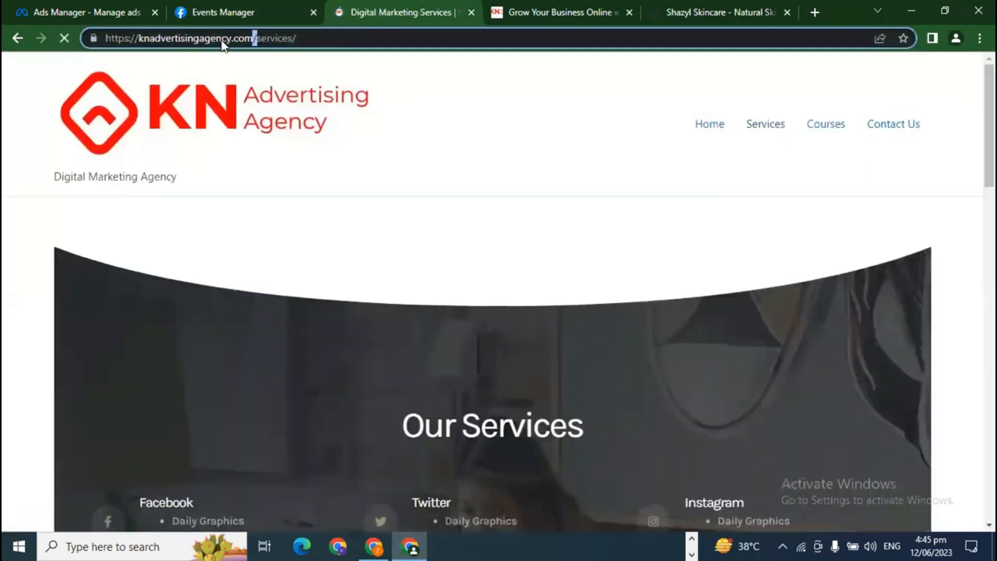
key(ctrl+c)
click(236, 10)
key(ctrl+v)
- Copy the address of the KN Advertising Agency site's Courses page and add it as another URL keyword in the rule
click(400, 12)
click(774, 128)
click(814, 130)
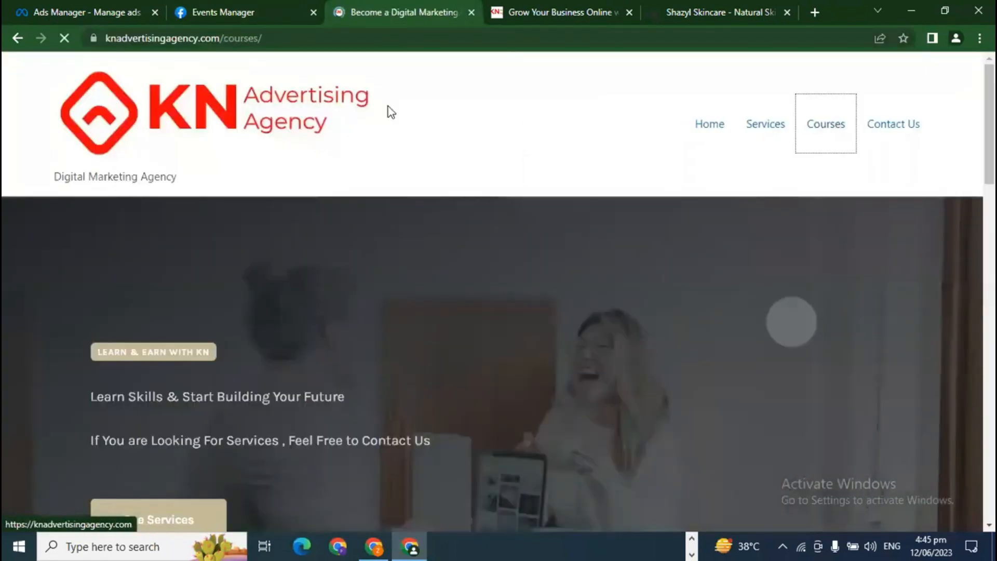
click(244, 39)
key(ctrl+c)
click(228, 12)
key(ctrl+v)
- Copy the address of the agency site's Contact Us page and add it as the third URL keyword in the rule
click(369, 10)
click(893, 125)
click(205, 38)
key(ctrl+c)
click(218, 12)
key(ctrl+v)
scroll(601, 444, down, 2)
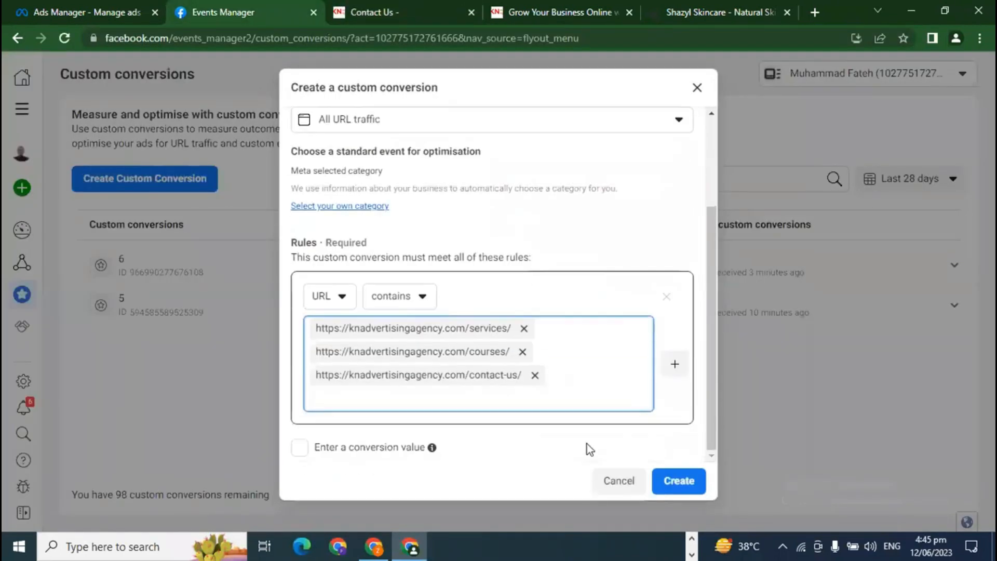
- Review the custom conversion's settings and the available URL rule conditions, keeping contains selected
scroll(586, 444, up, 1)
scroll(587, 444, down, 1)
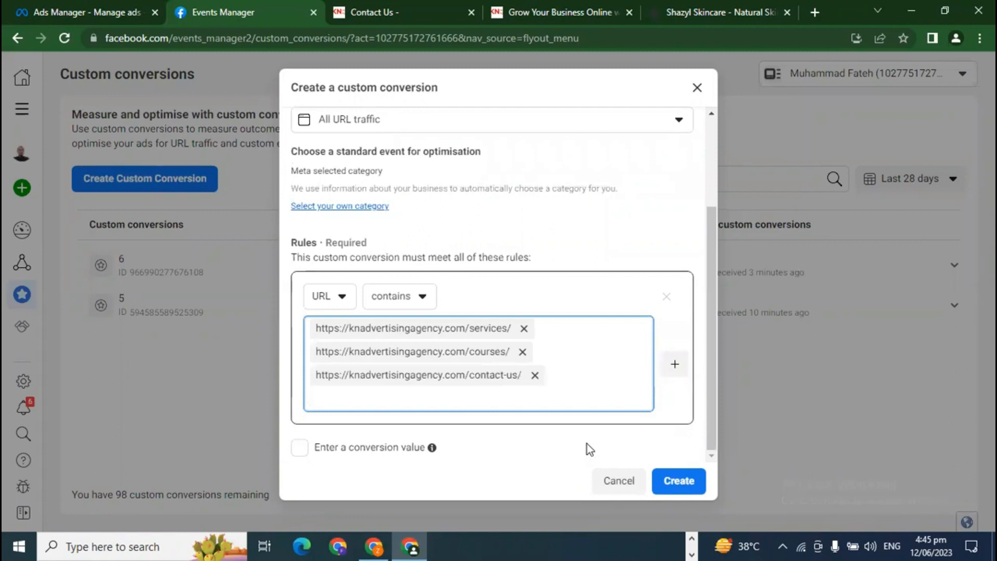
scroll(465, 272, up, 2)
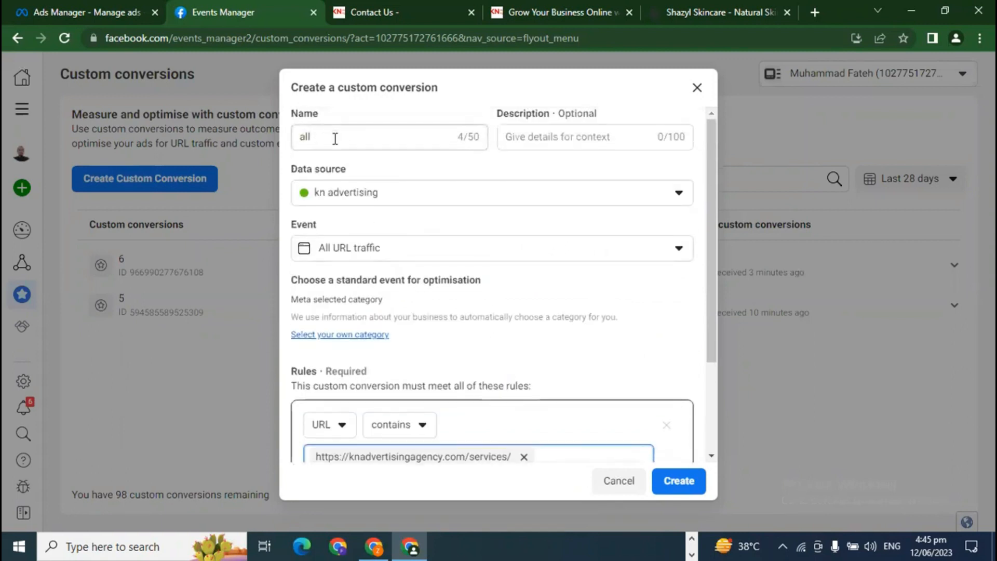
scroll(633, 406, down, 2)
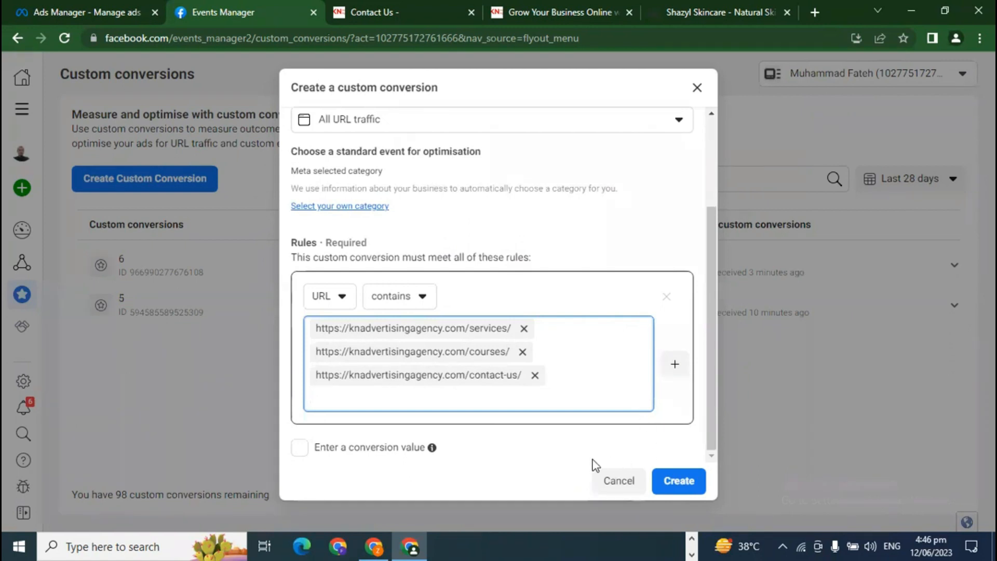
click(423, 297)
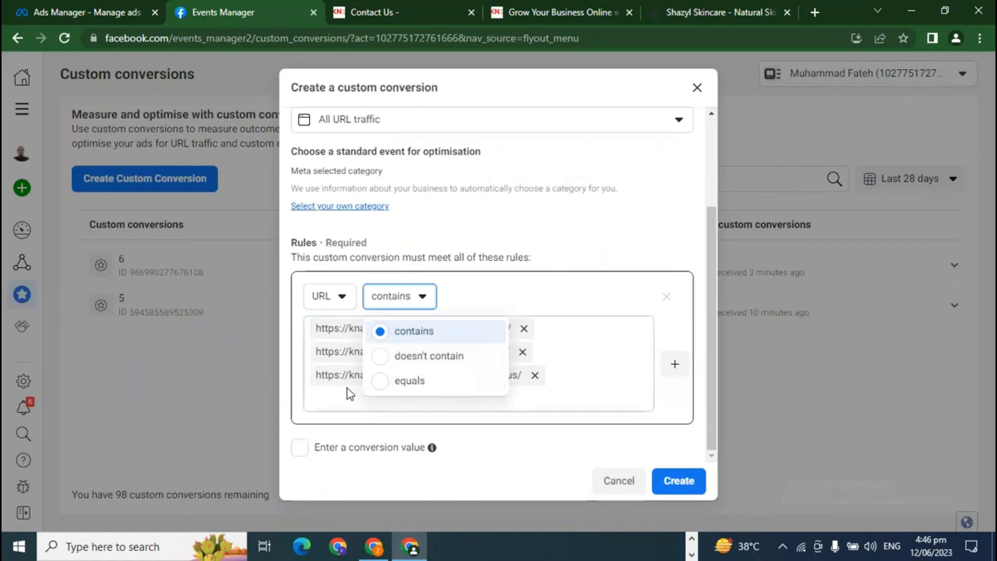
click(410, 335)
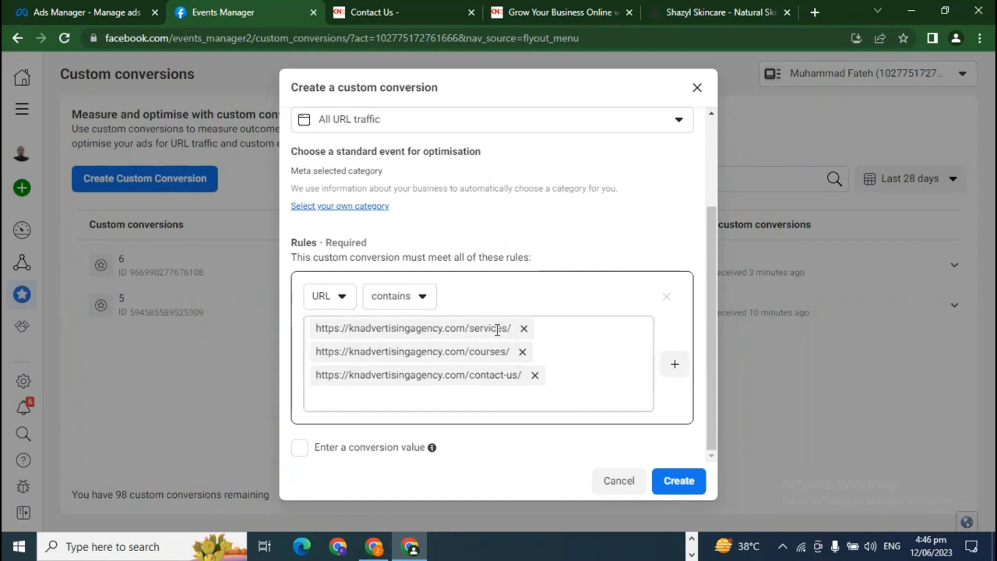
- Try the equals condition for the URL rule and view the Anti Acne Treatment product page on the Shazyl Skincare site
click(419, 297)
click(405, 386)
click(527, 12)
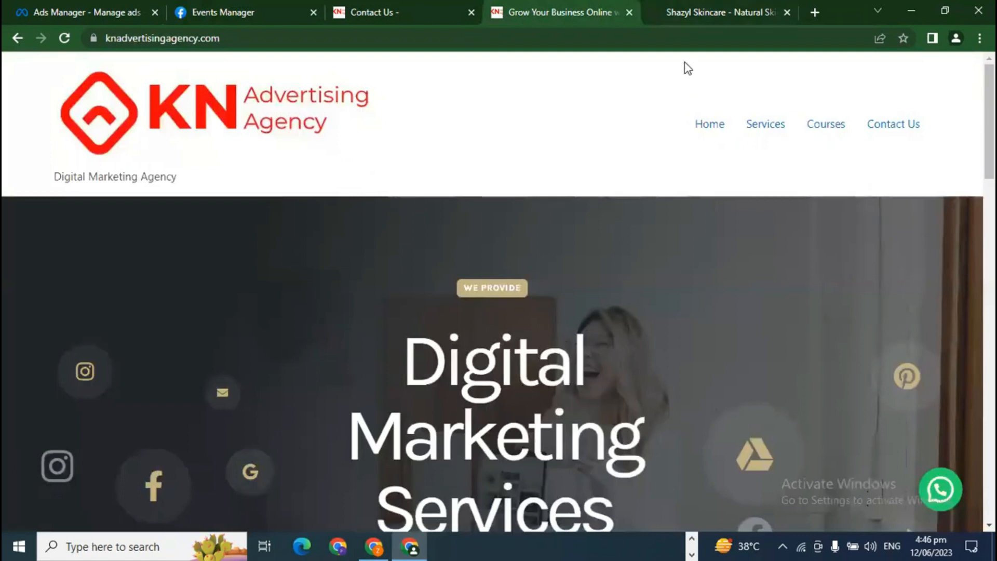
click(703, 8)
click(375, 268)
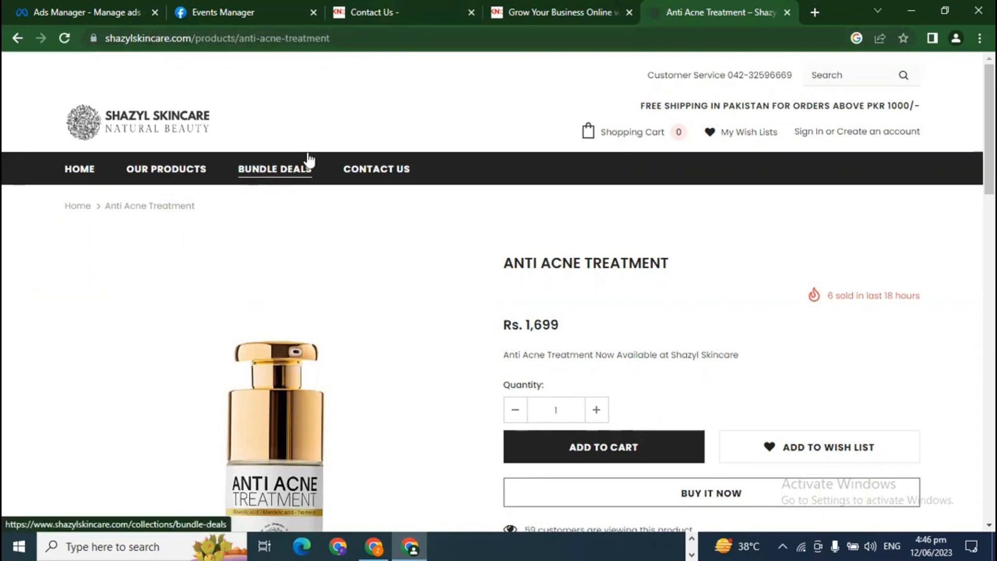
click(243, 12)
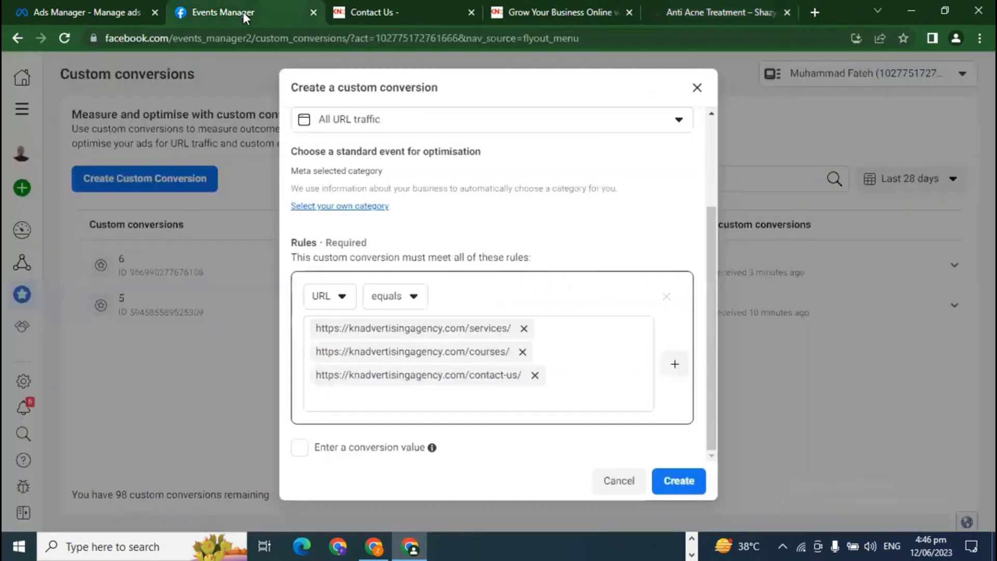
- Set the URL rule's condition to contains, using the Anti Acne Treatment product page as an example for comparing the conditions
click(401, 300)
click(410, 338)
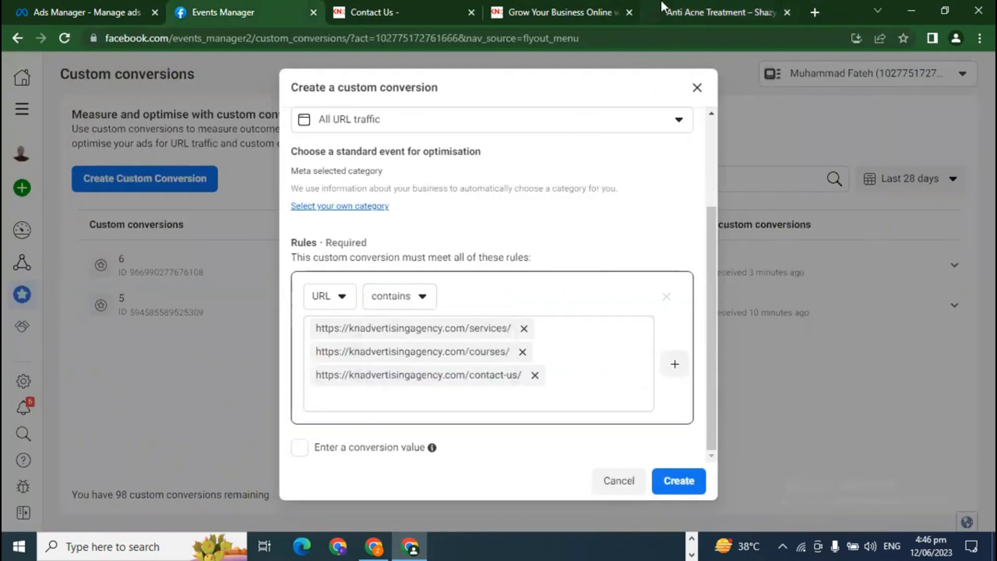
click(719, 12)
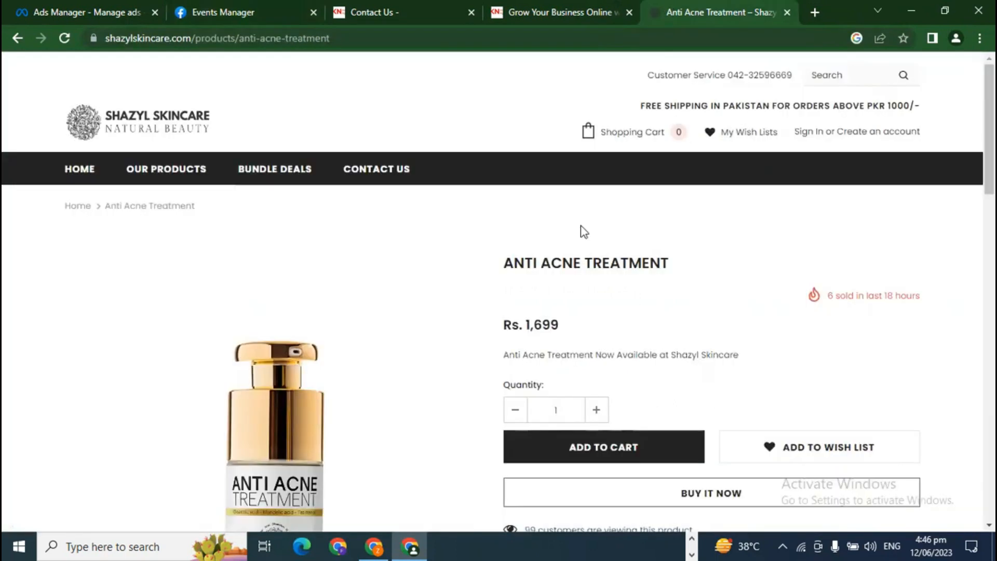
click(573, 451)
click(260, 5)
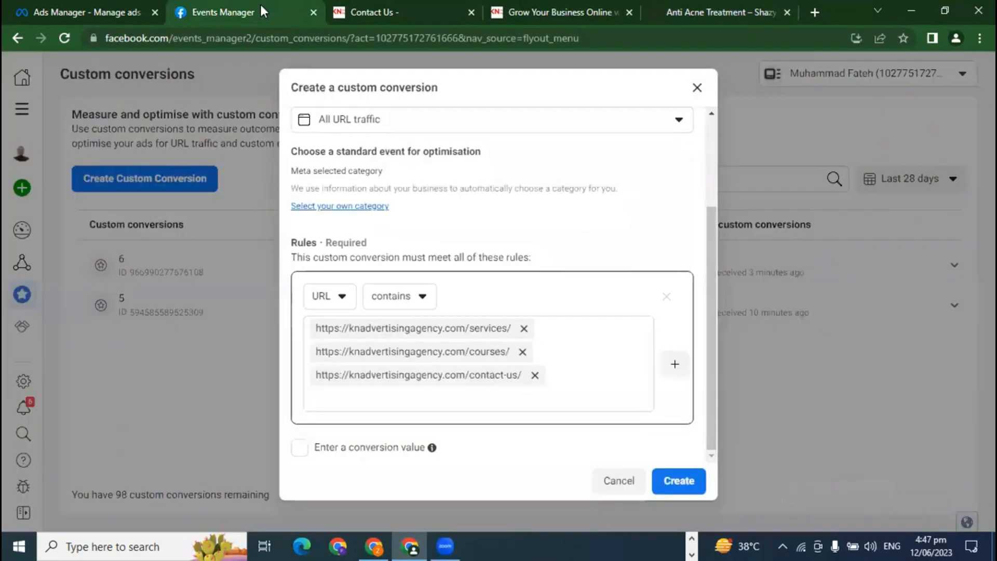
click(408, 297)
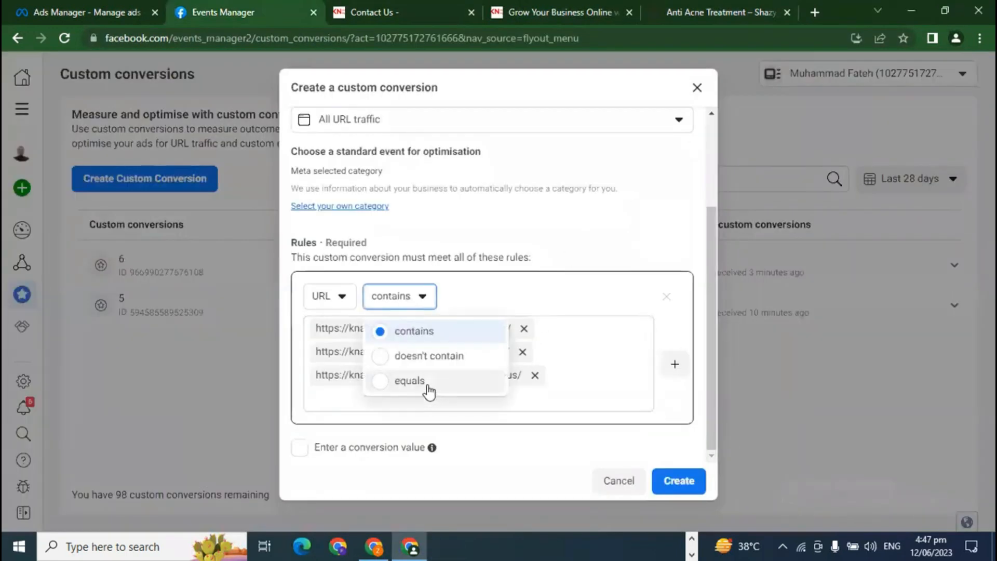
click(423, 304)
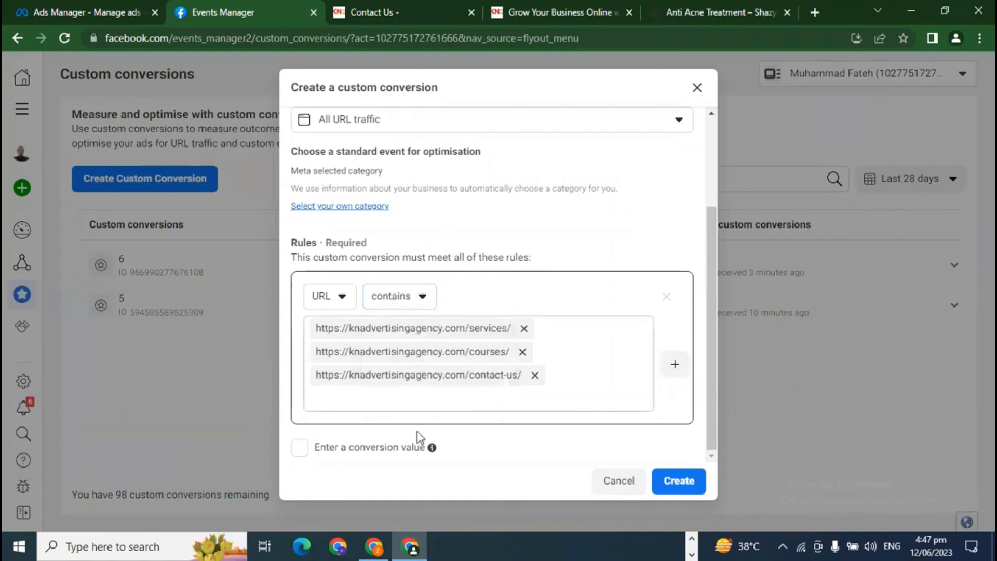
- Enable the conversion value field, and view the agency site's Services and Contact Us pages and the Anti Acne Treatment product page as examples
click(298, 448)
click(379, 446)
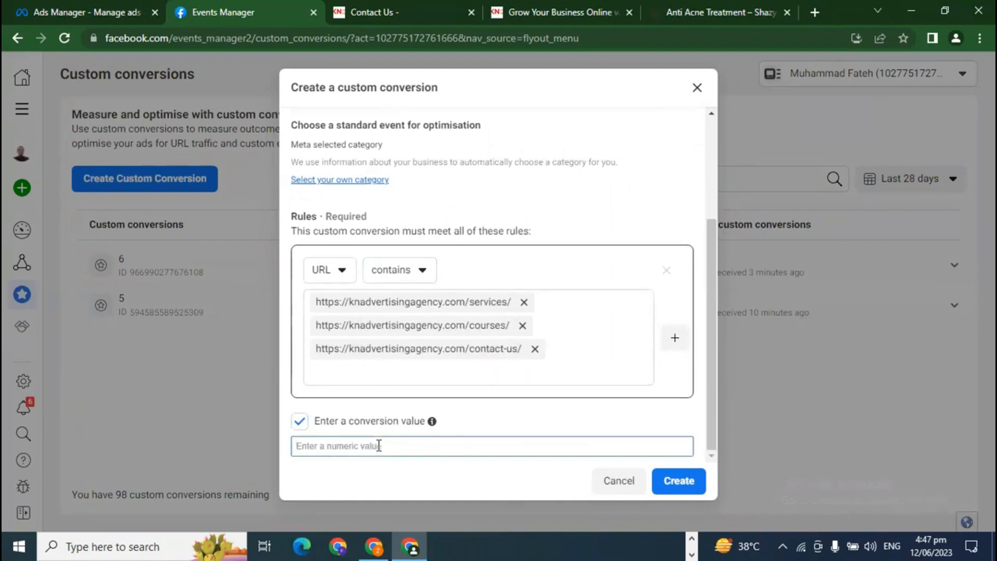
click(559, 6)
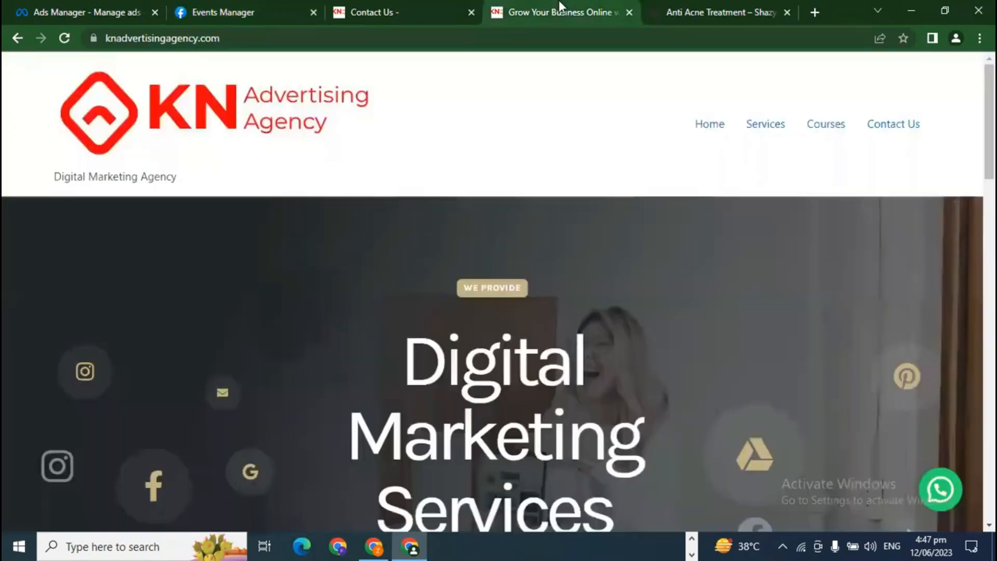
click(767, 125)
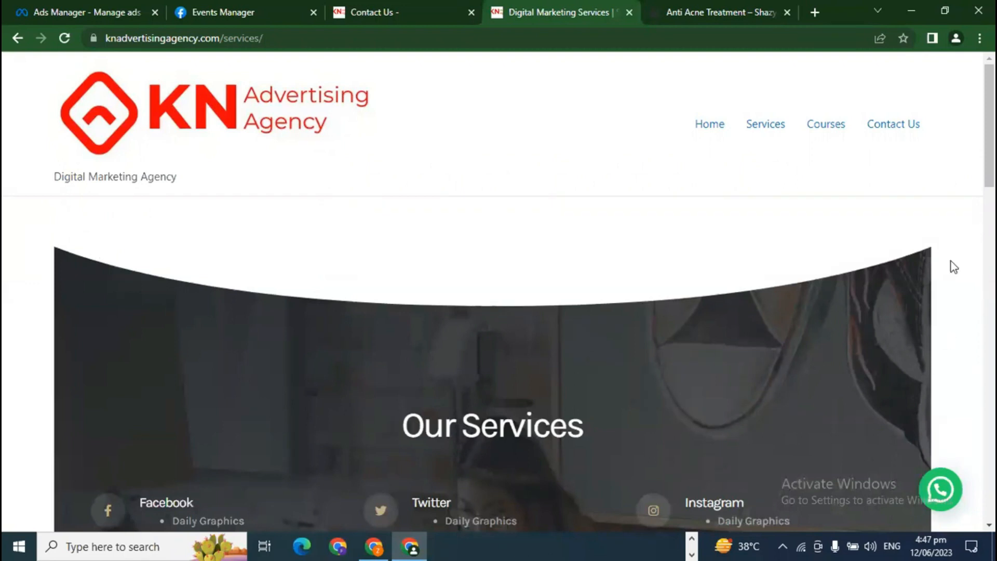
click(874, 132)
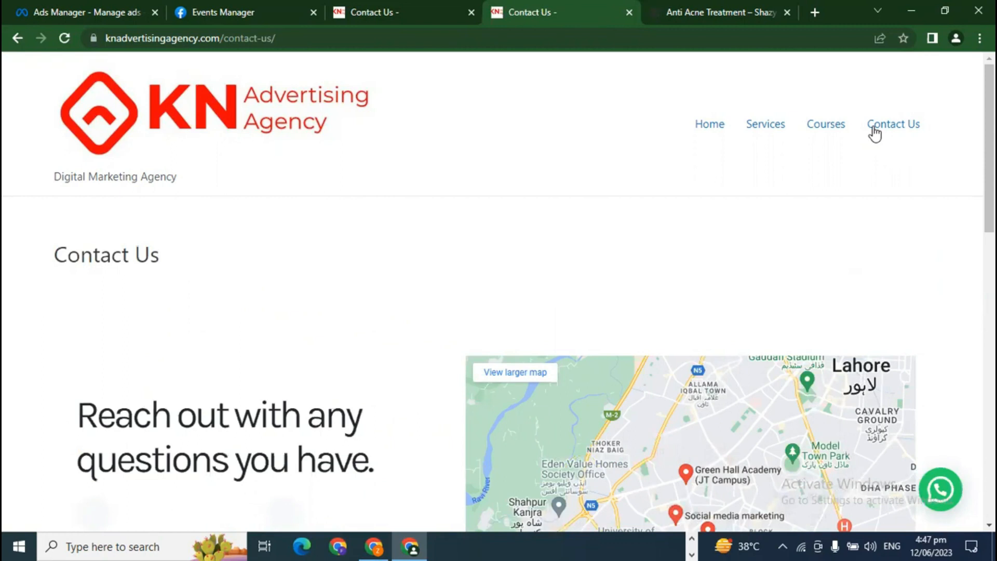
click(755, 10)
scroll(519, 312, down, 2)
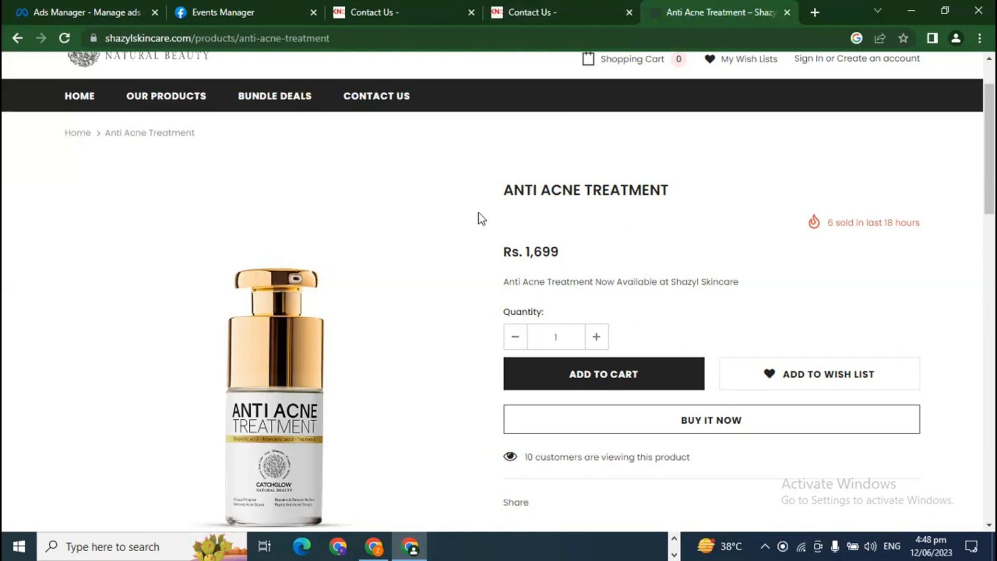
- Disable the conversion value in Events Manager, and create the "all" custom conversion
click(241, 10)
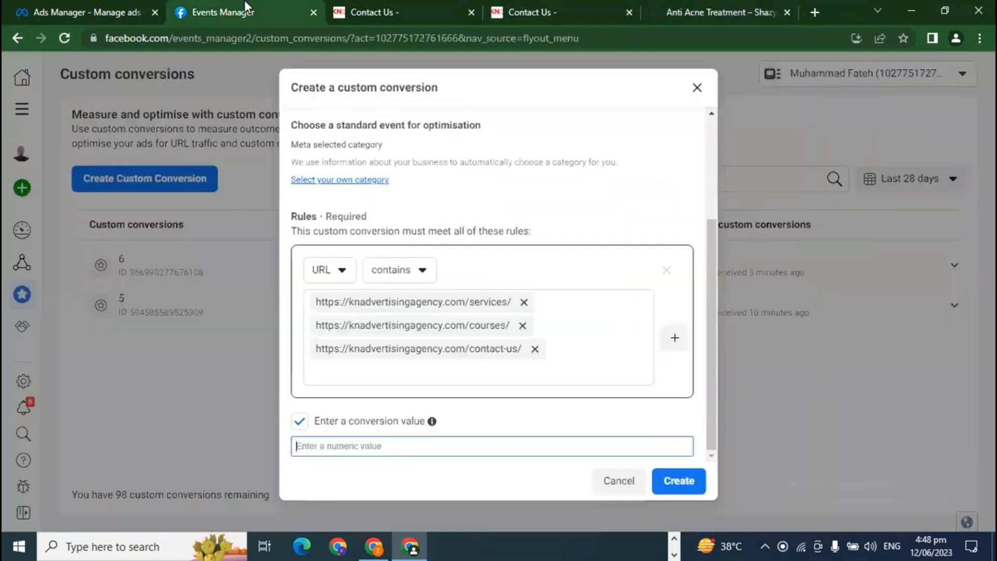
click(337, 422)
scroll(531, 380, up, 2)
scroll(531, 380, up, 3)
click(676, 478)
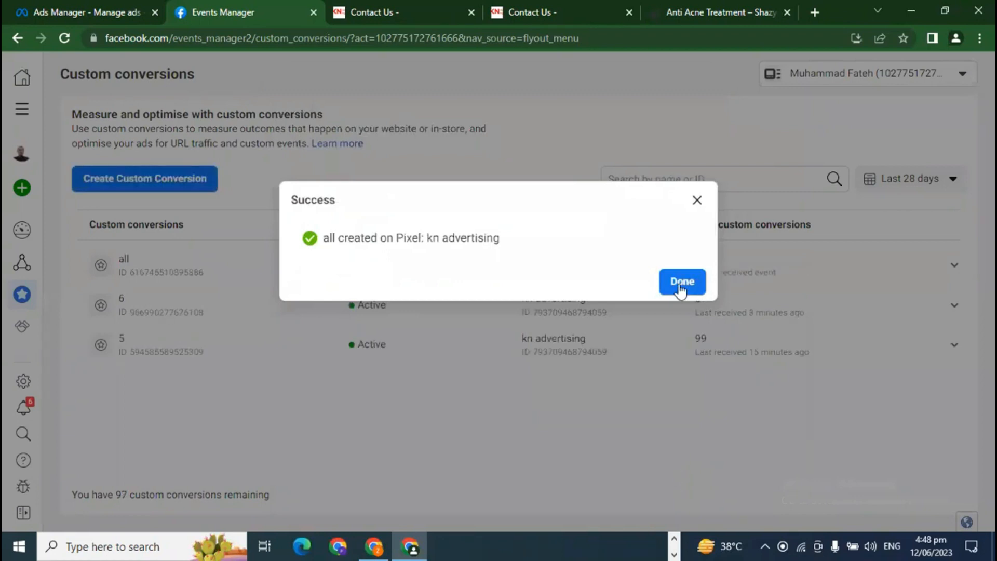
click(679, 285)
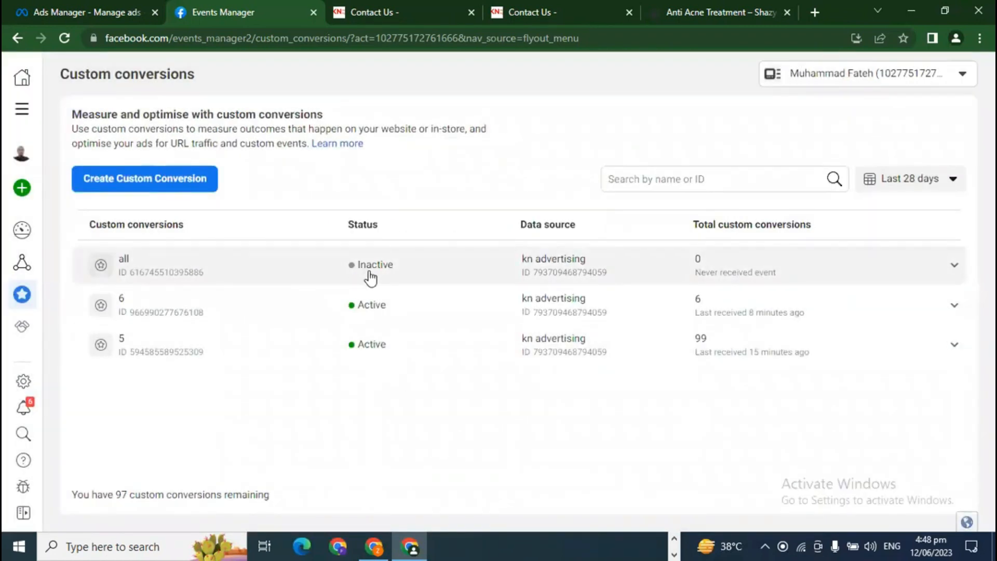
- Reload the custom conversions list, visit the agency site's Services and Courses pages, and check the status of the "all" conversion
click(60, 39)
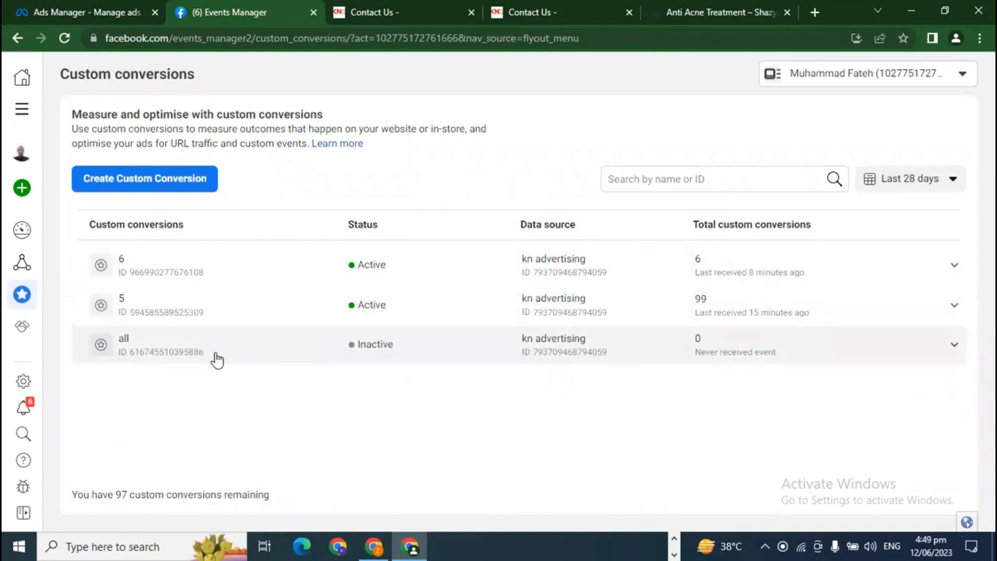
click(383, 10)
click(769, 130)
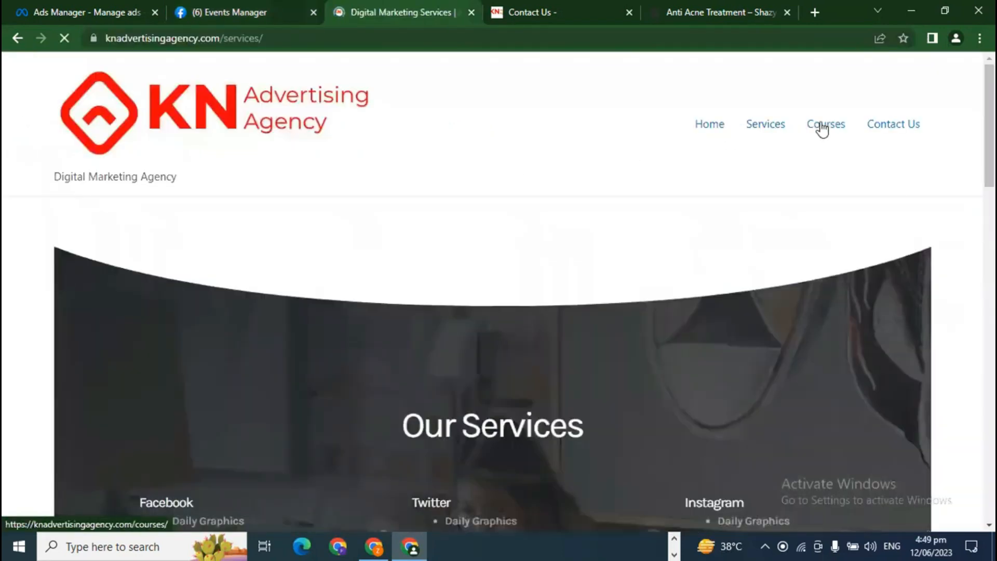
click(823, 126)
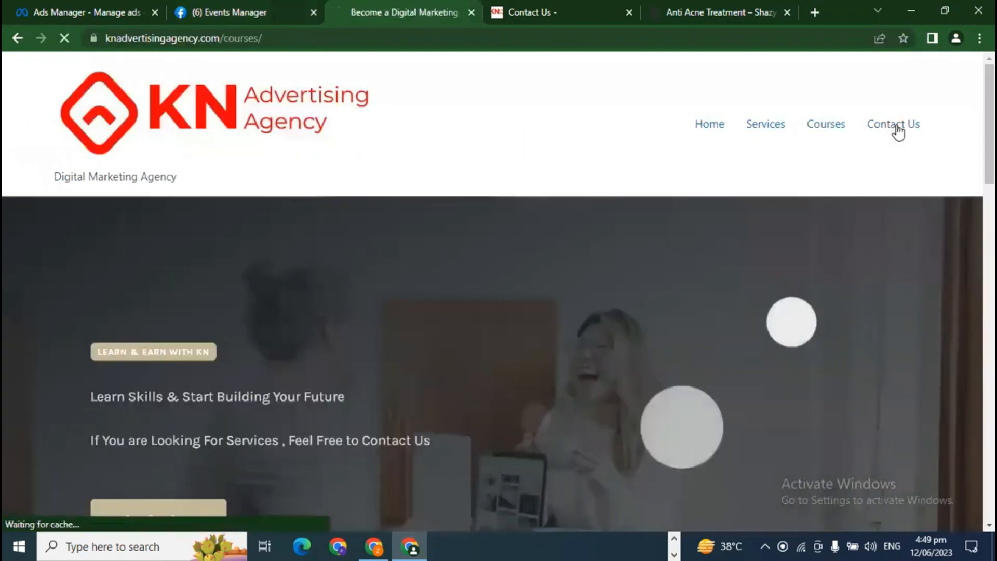
click(236, 11)
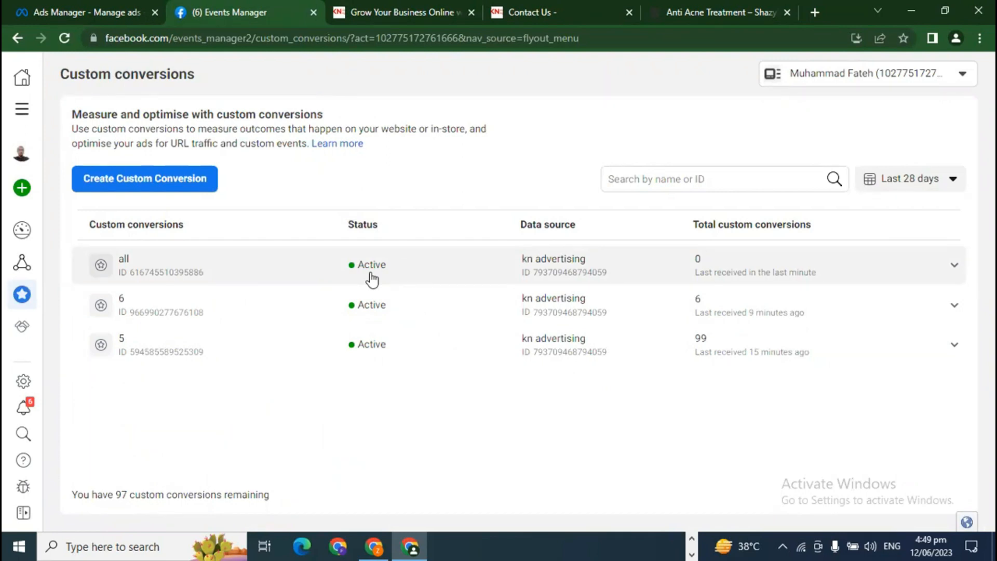
mouse_move(22, 232)
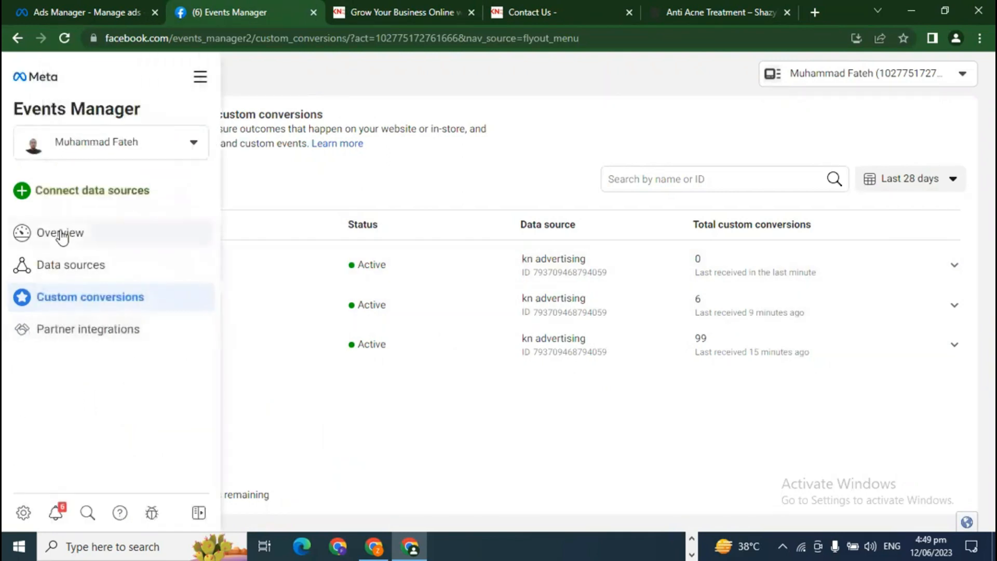